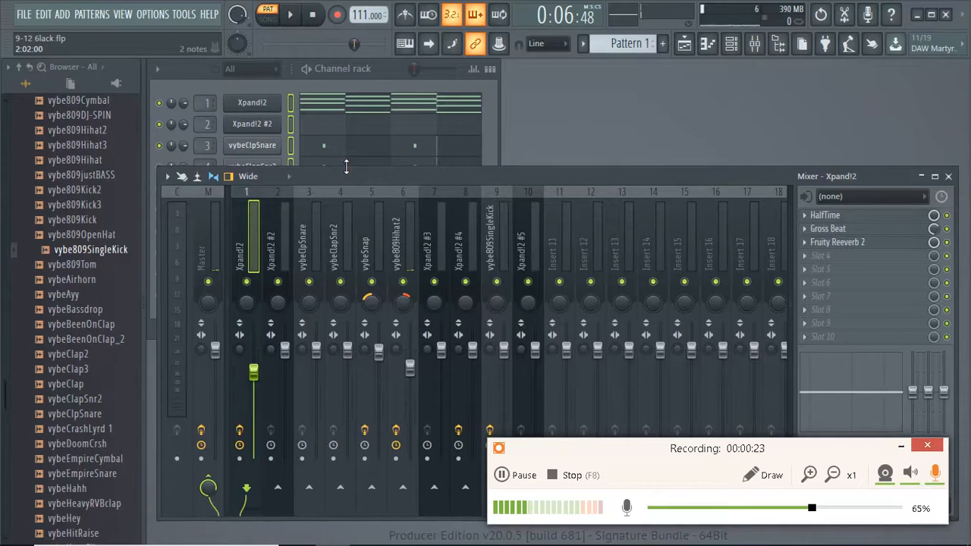
Step: Remove the Fruity Limiter effect from slot 10 of the Master mixer track
left_click(203, 241)
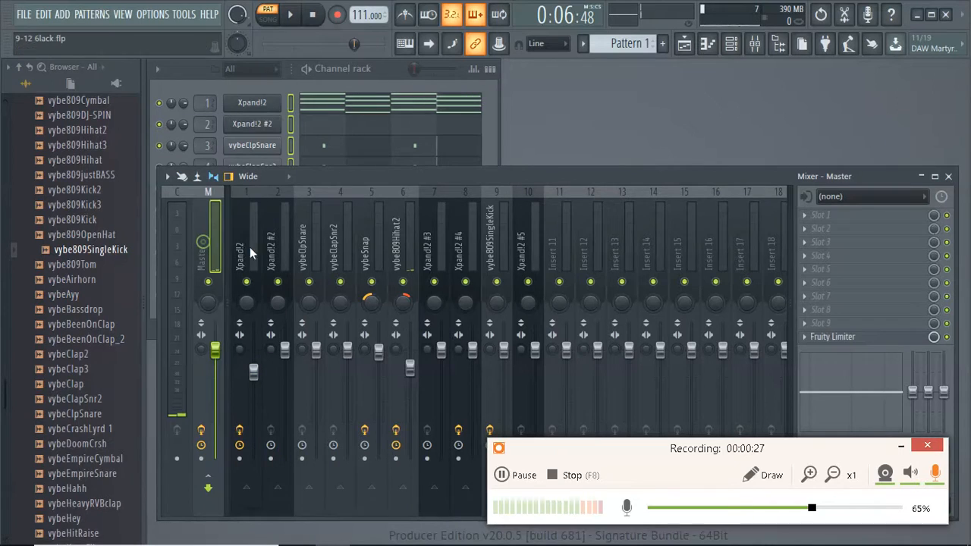
left_click(901, 448)
right_click(810, 337)
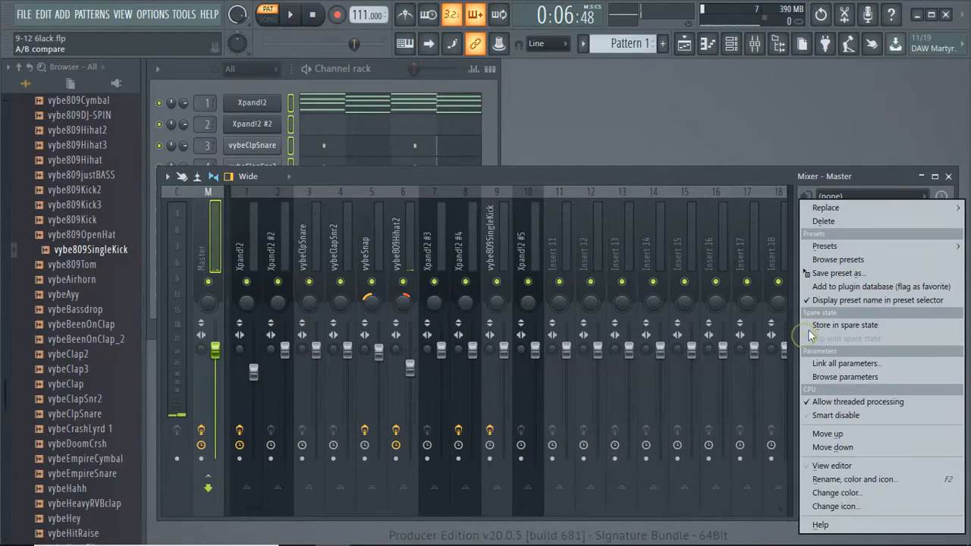
mouse_move(842, 214)
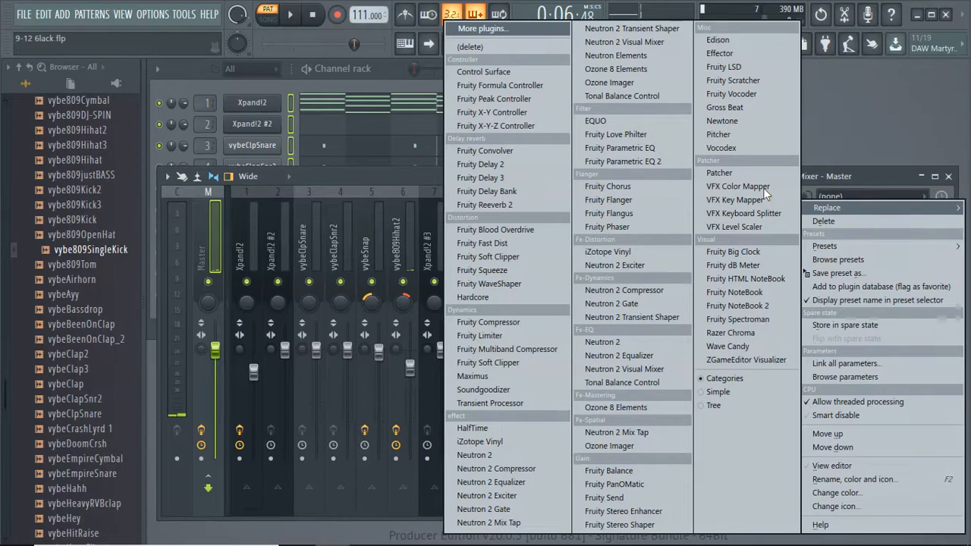
left_click(489, 47)
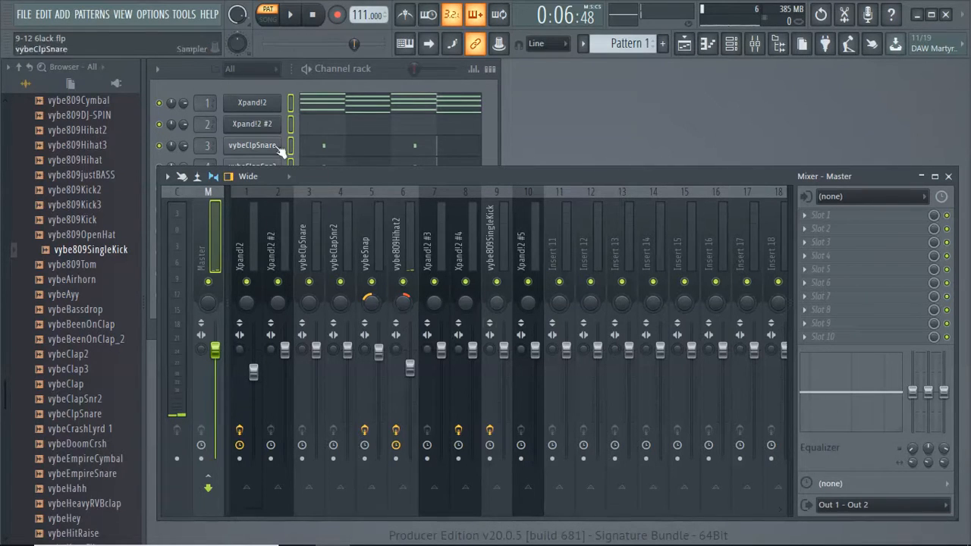
Step: Check the effects on the individual mixer tracks, including the iZotope Vinyl settings on the vybe809Hihat2 track
left_click(250, 254)
left_click(275, 255)
left_click(307, 258)
left_click(339, 258)
left_click(402, 262)
left_click(433, 274)
left_click(403, 262)
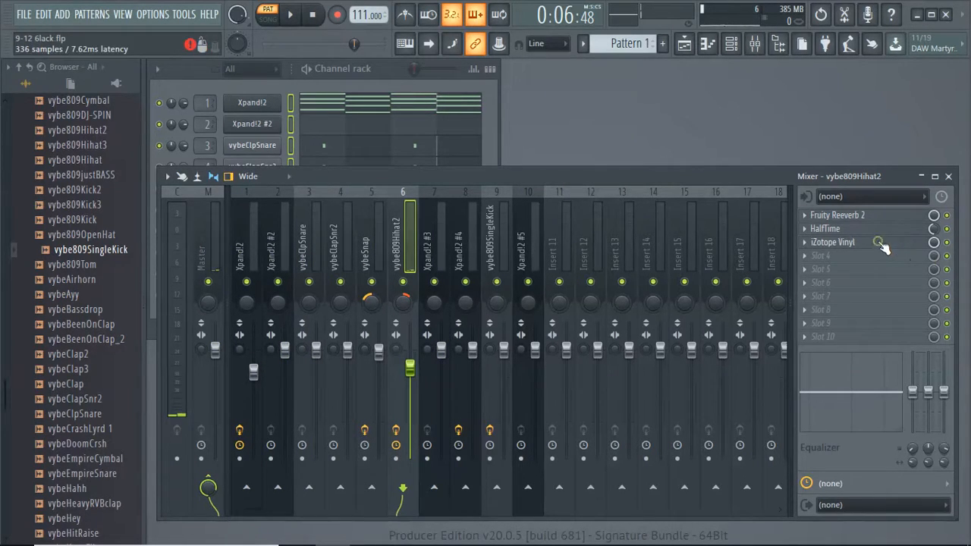
left_click(841, 243)
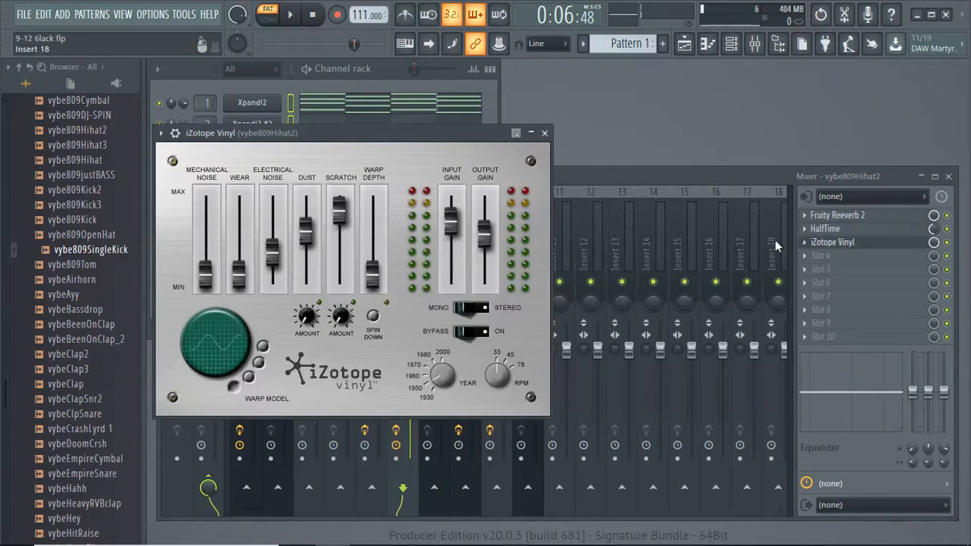
left_click(544, 133)
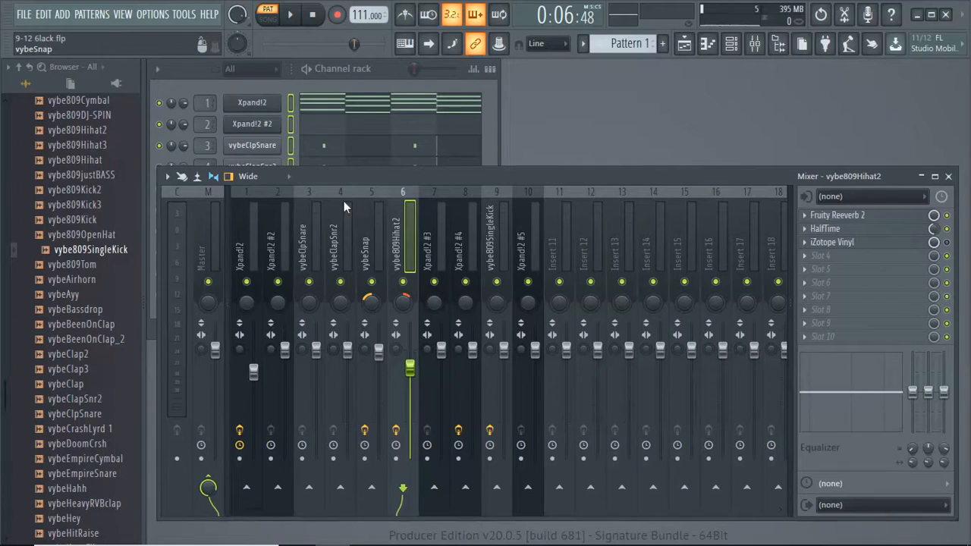
Step: Add Fruity Limiter to the first effect slot of the Master track
left_click(211, 235)
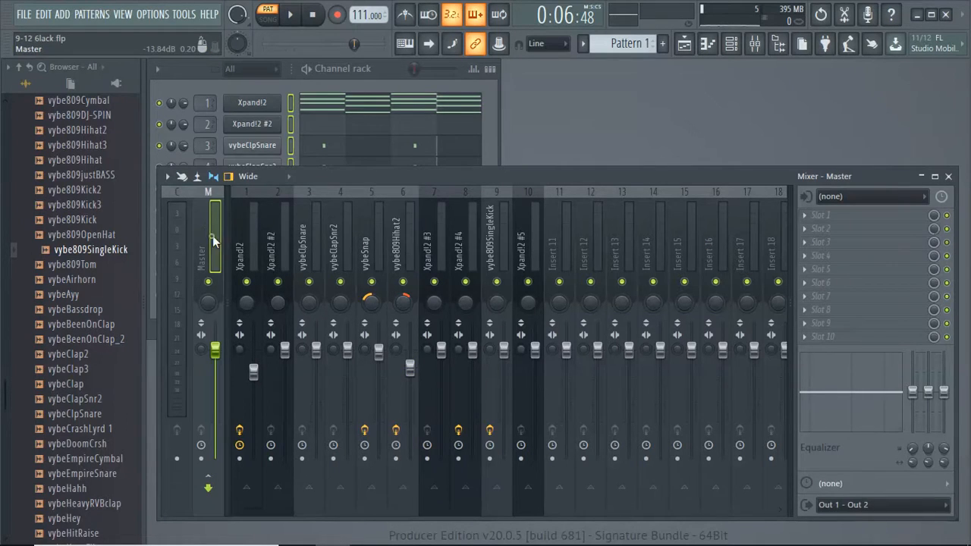
left_click(826, 219)
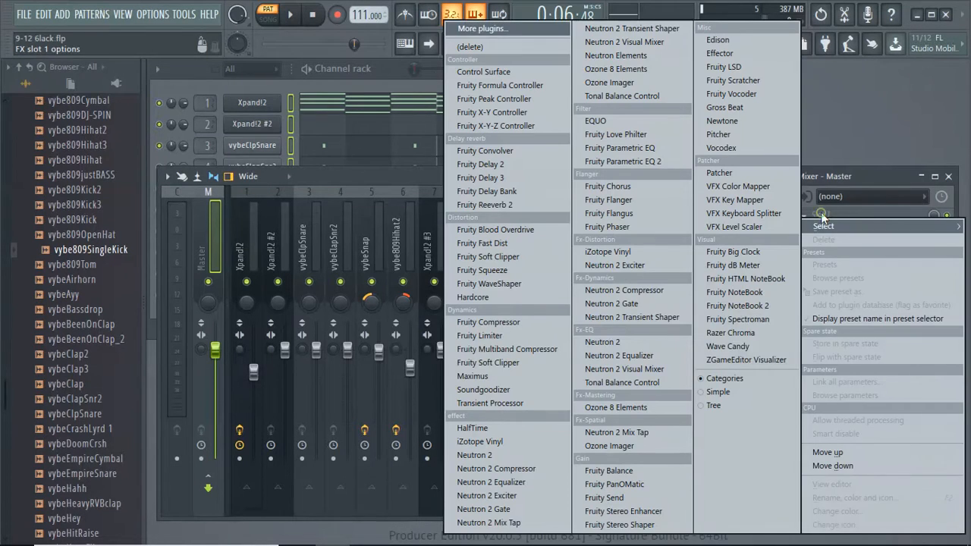
left_click(486, 334)
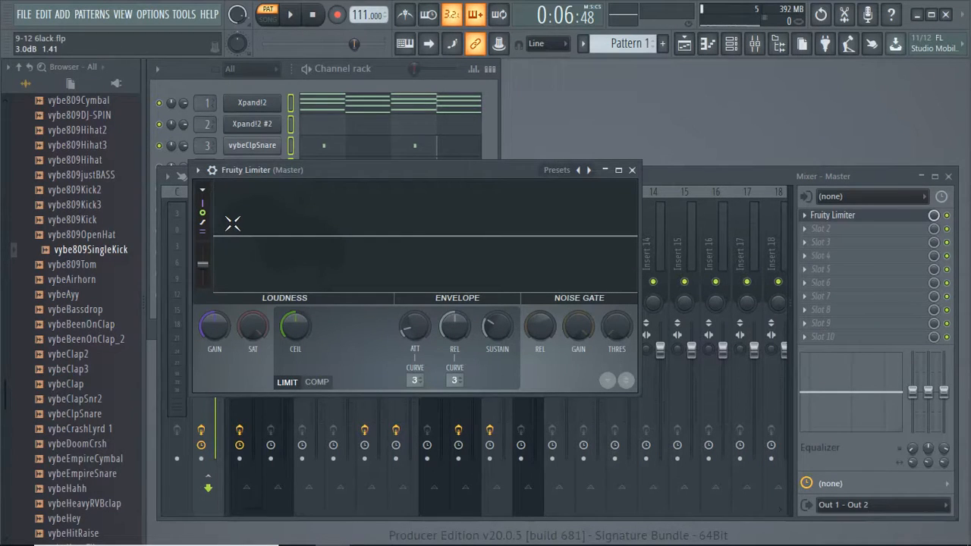
Step: Play Pattern 1, examine its peaks against the ceiling line in the master's Fruity Limiter with the display frozen, and stop playback
key("space")
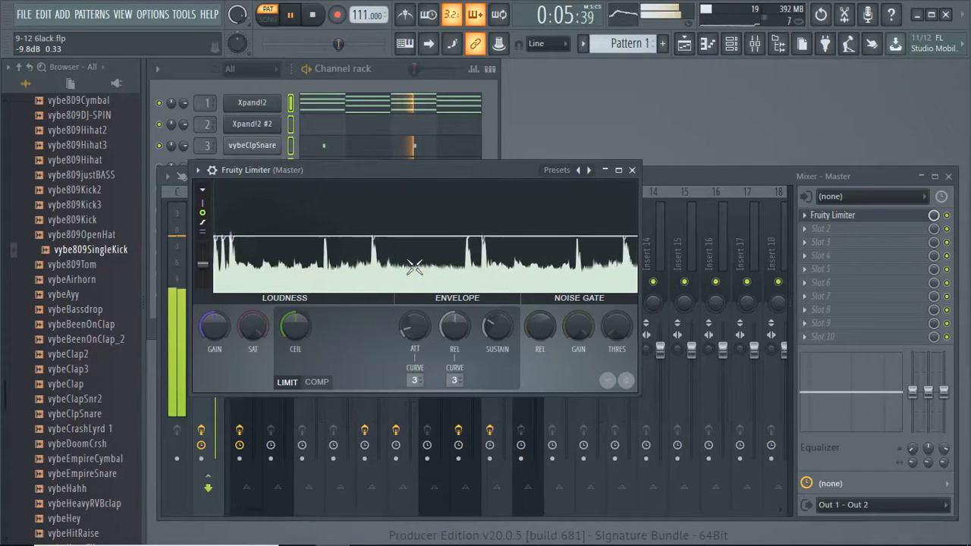
key("space")
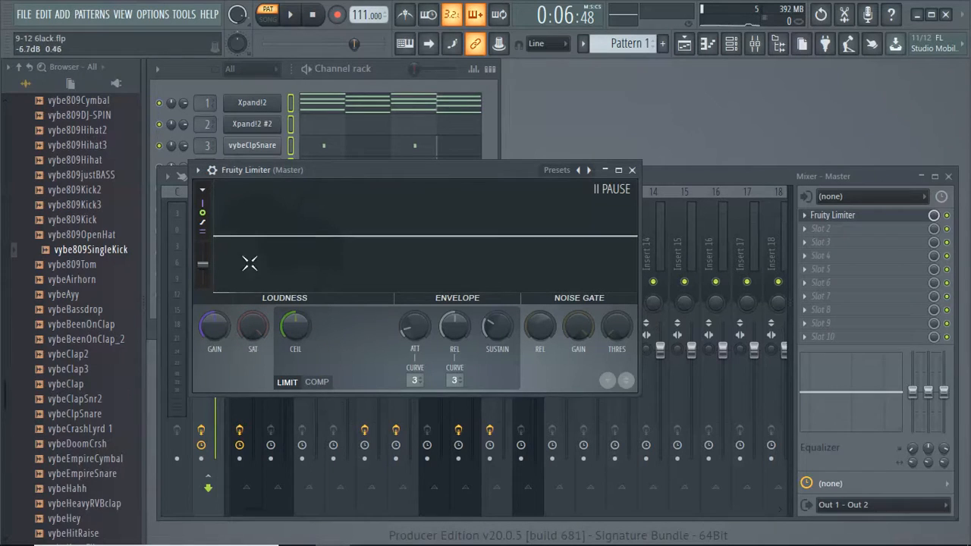
key("space")
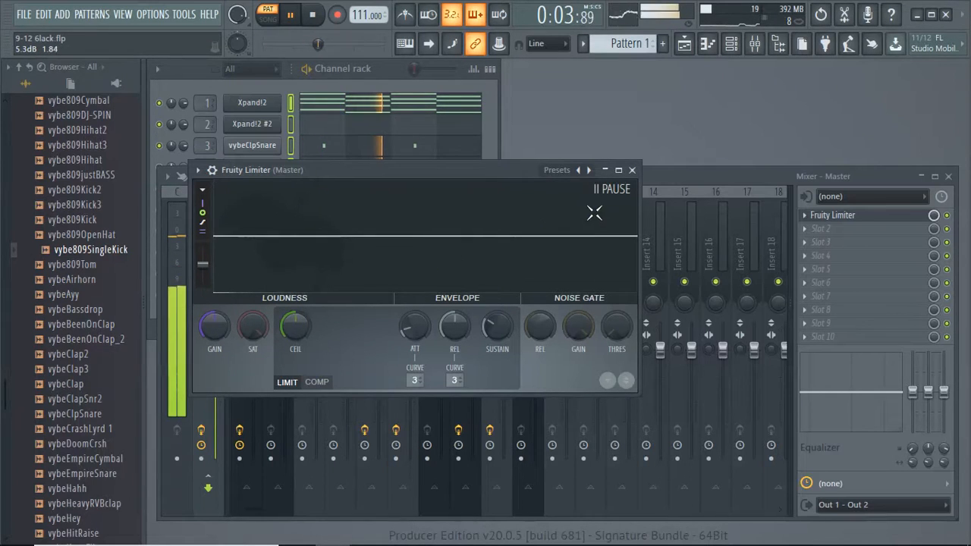
key("space")
key("space")
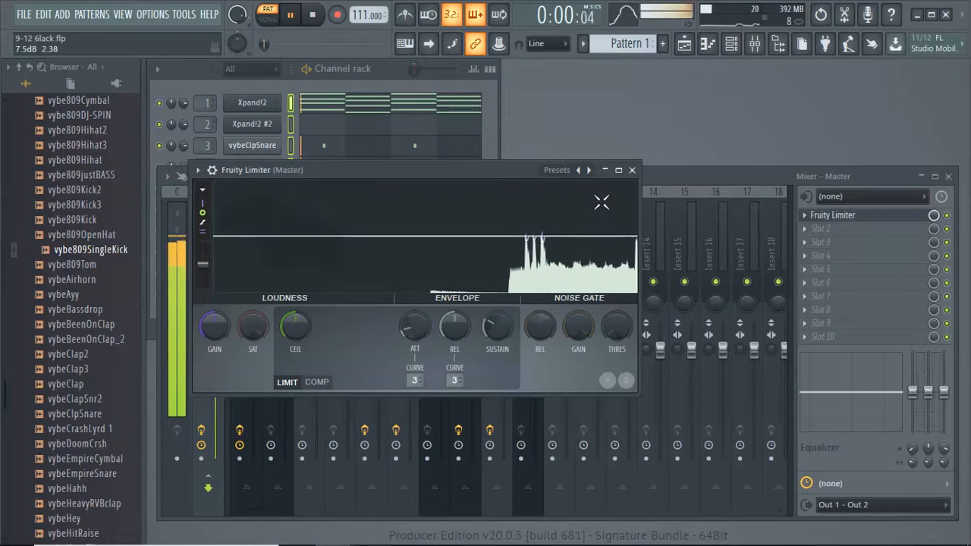
left_click(541, 193)
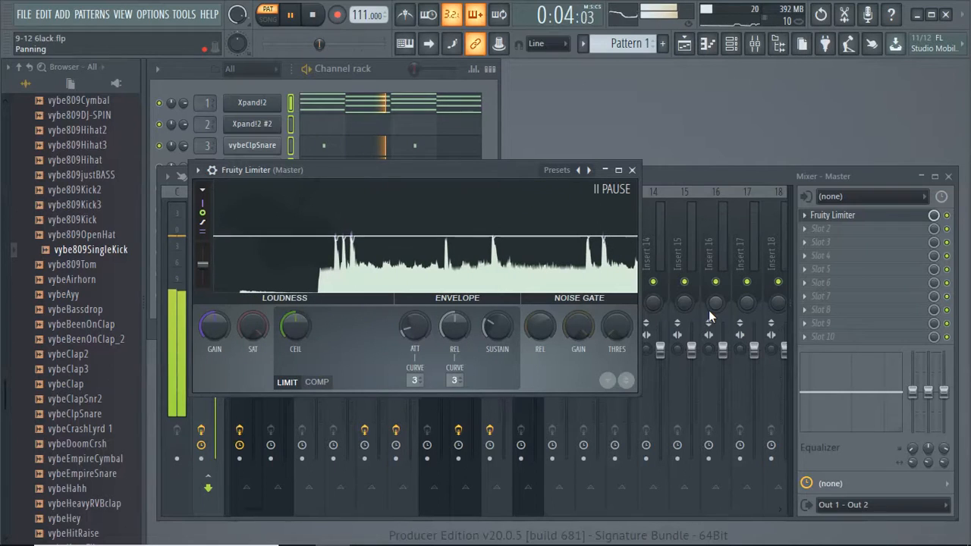
key("space")
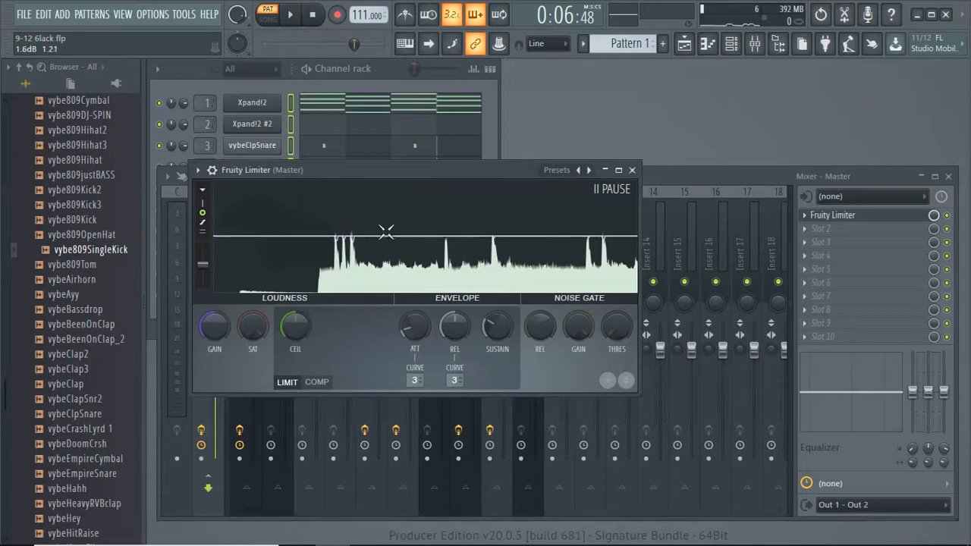
Step: Nudge the limiter's gain slightly, then delete Fruity Limiter from the Master track's first slot
mouse_move(210, 327)
left_mouse_down()
mouse_move(210, 273)
mouse_move(211, 335)
left_mouse_up()
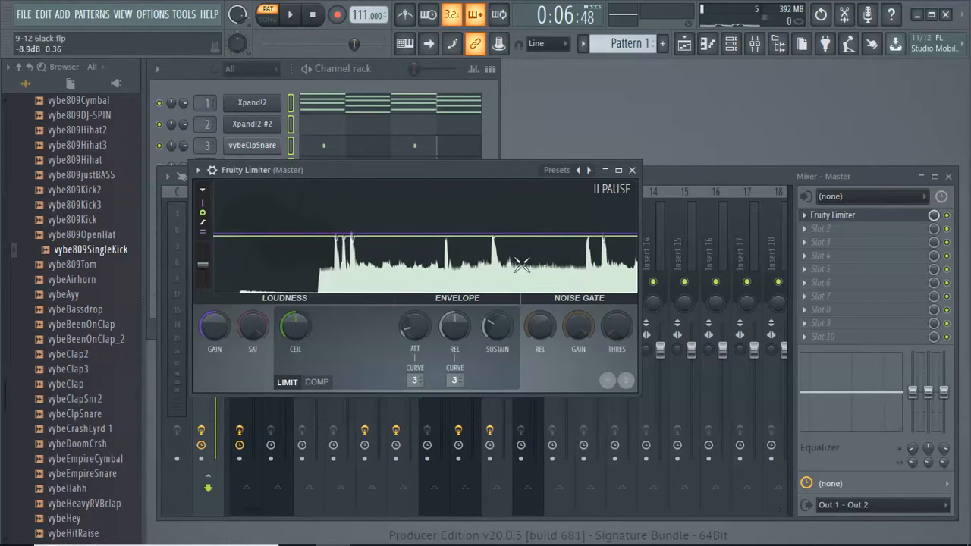
left_click(634, 171)
right_click(806, 214)
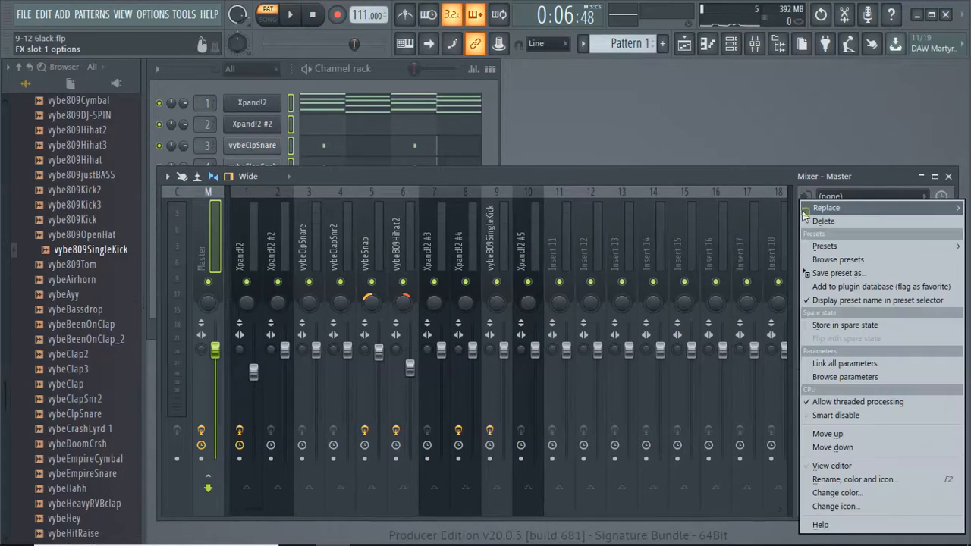
mouse_move(806, 215)
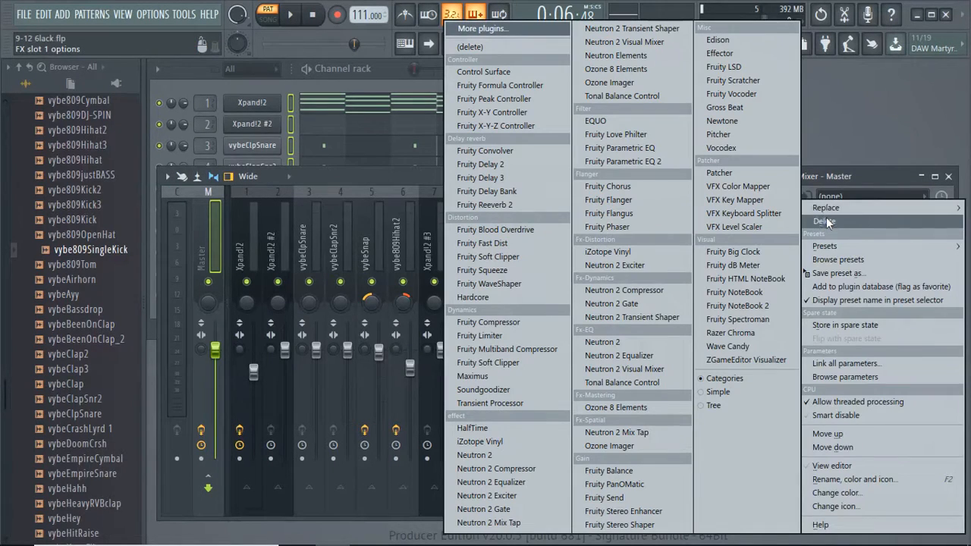
left_click(502, 47)
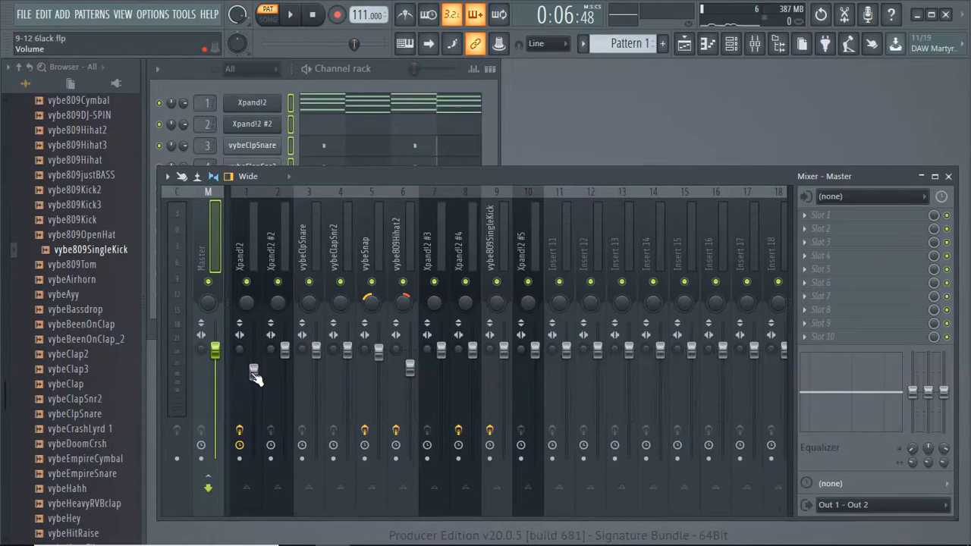
Step: Pull the volume faders of mixer tracks 1 to 10, Xpand!2 through Xpand!2 #5, all the way down to 0%
left_click_drag(256, 377, 254, 462)
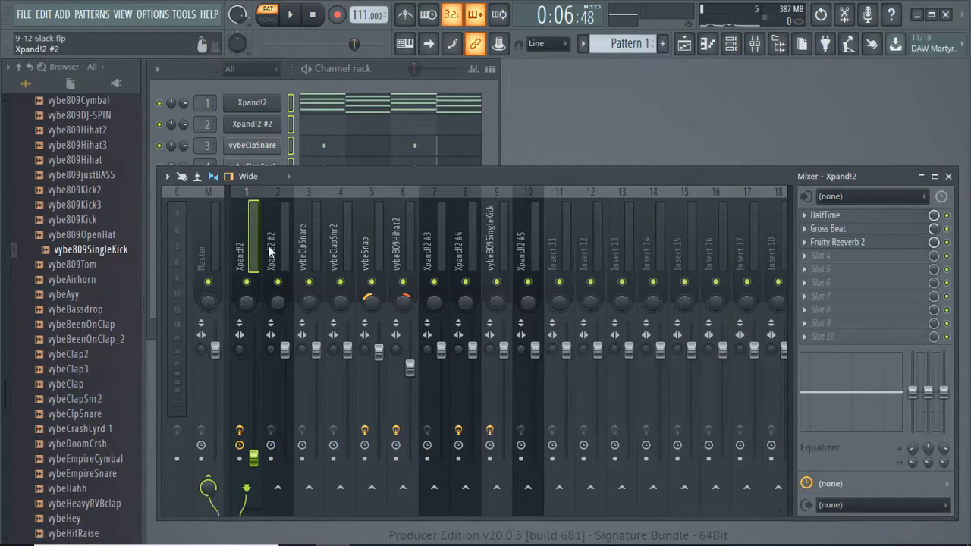
left_click_drag(247, 251, 527, 253)
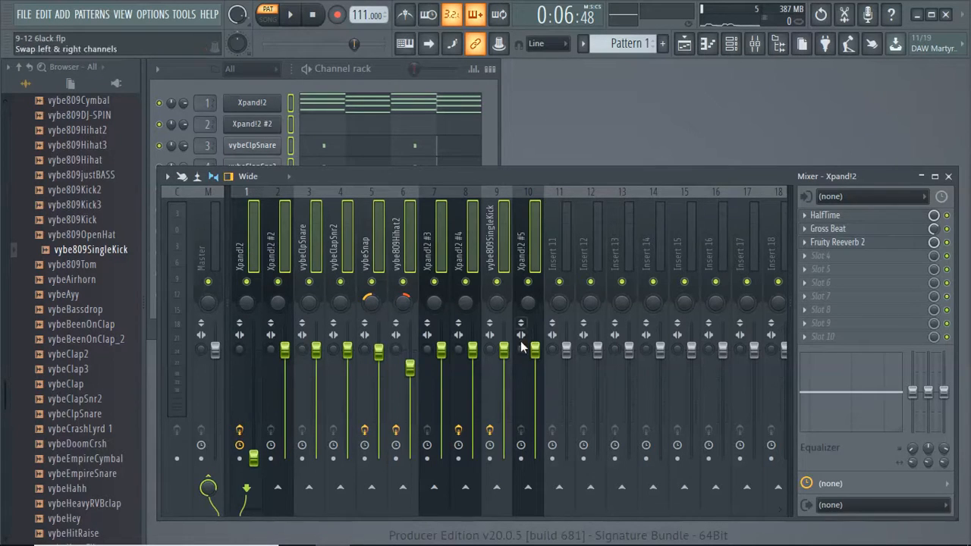
left_click_drag(535, 350, 536, 459)
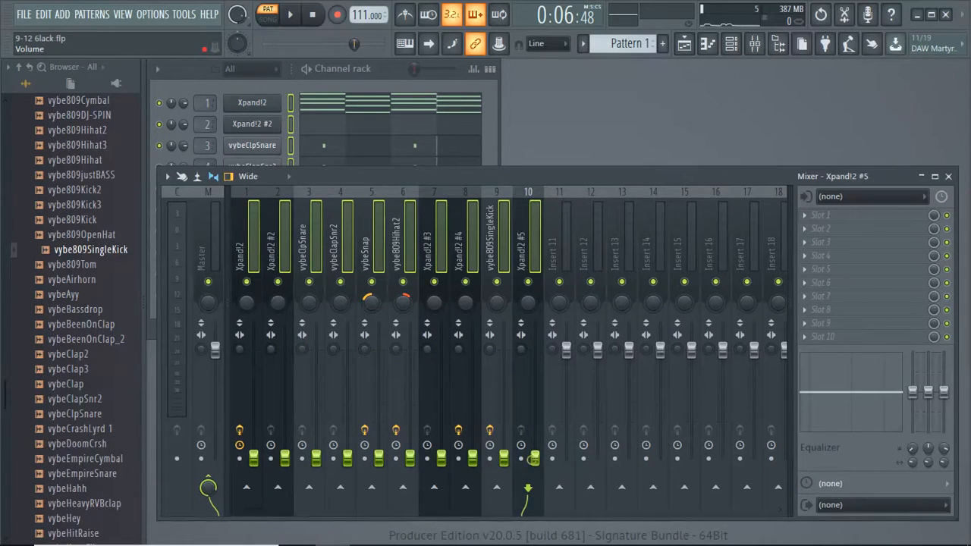
left_click(265, 231)
left_click(247, 230)
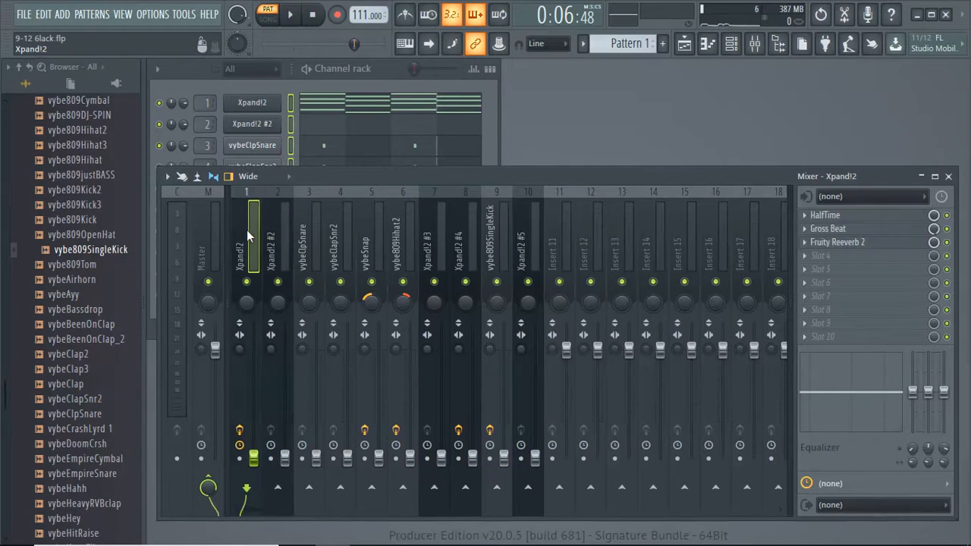
left_click_drag(249, 225, 519, 238)
mouse_move(535, 459)
left_mouse_down()
mouse_move(535, 388)
mouse_move(535, 458)
left_mouse_up()
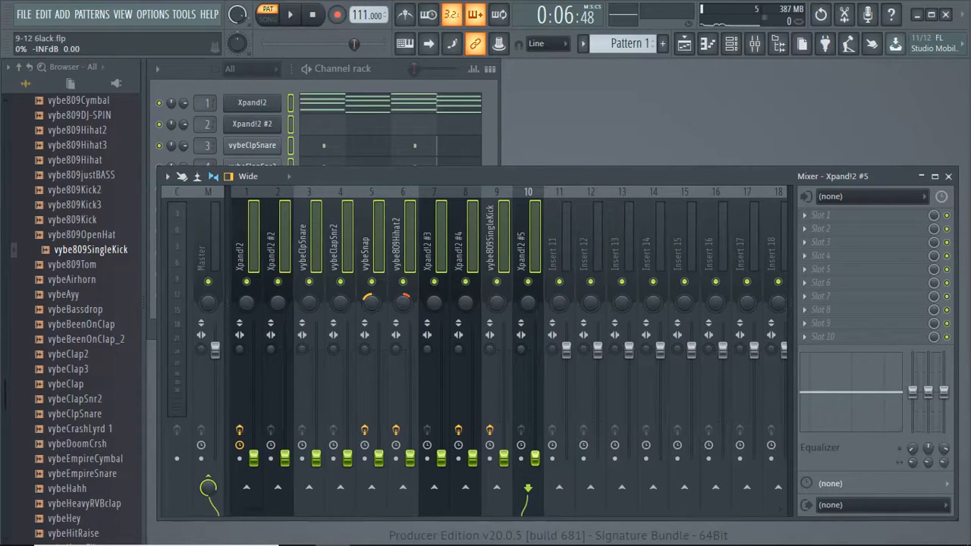
Step: Review the vybe809SingleKick and Xpand!2 mixer tracks and compare the mixer with the instruments in the channel rack
left_click(495, 232)
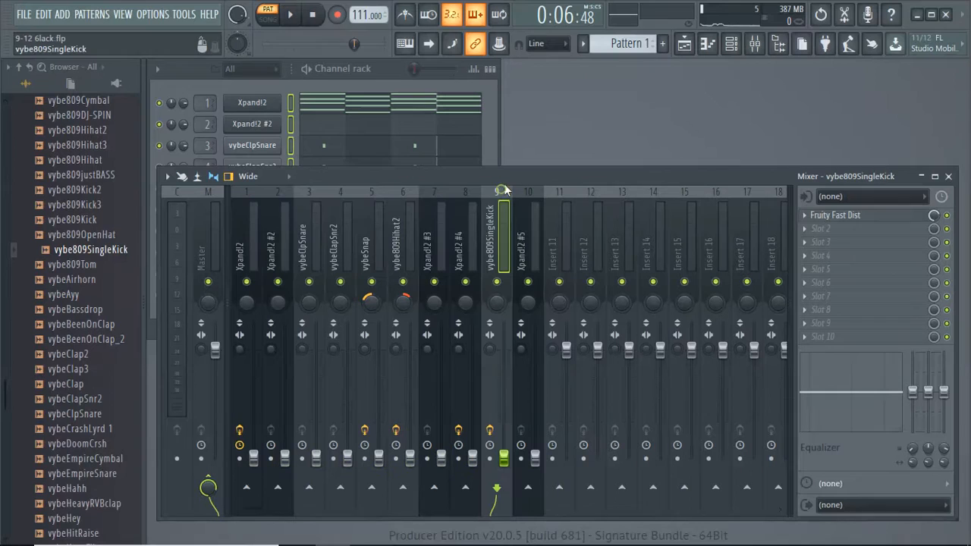
left_click(252, 241)
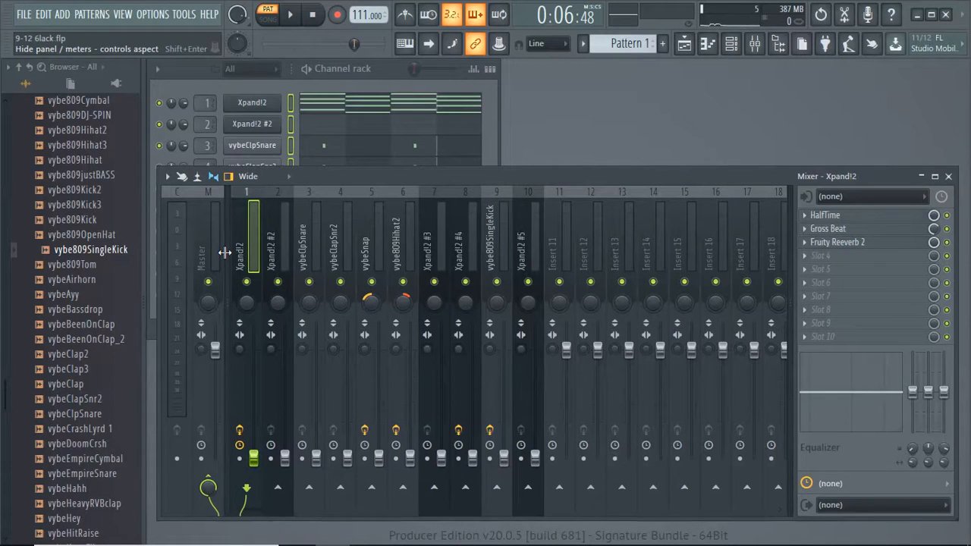
left_click(381, 69)
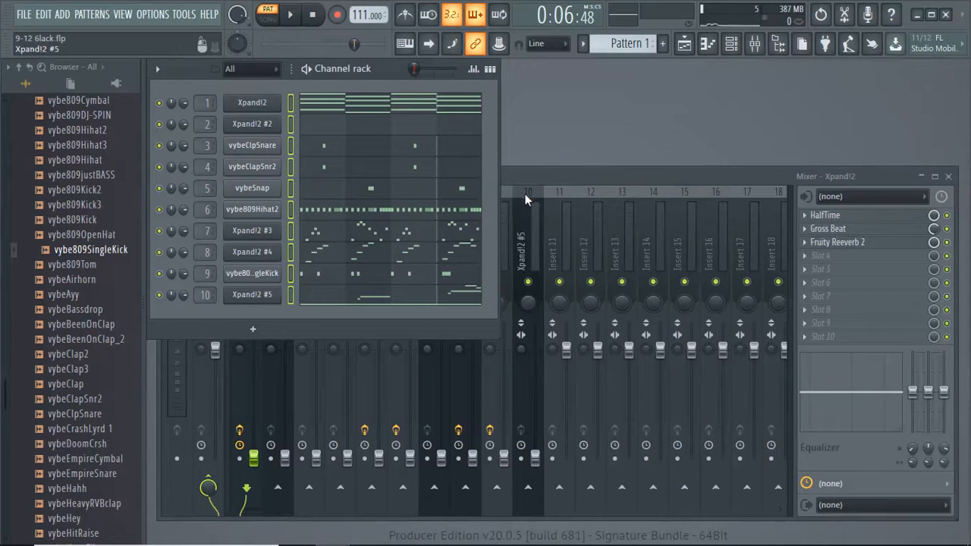
left_click(522, 179)
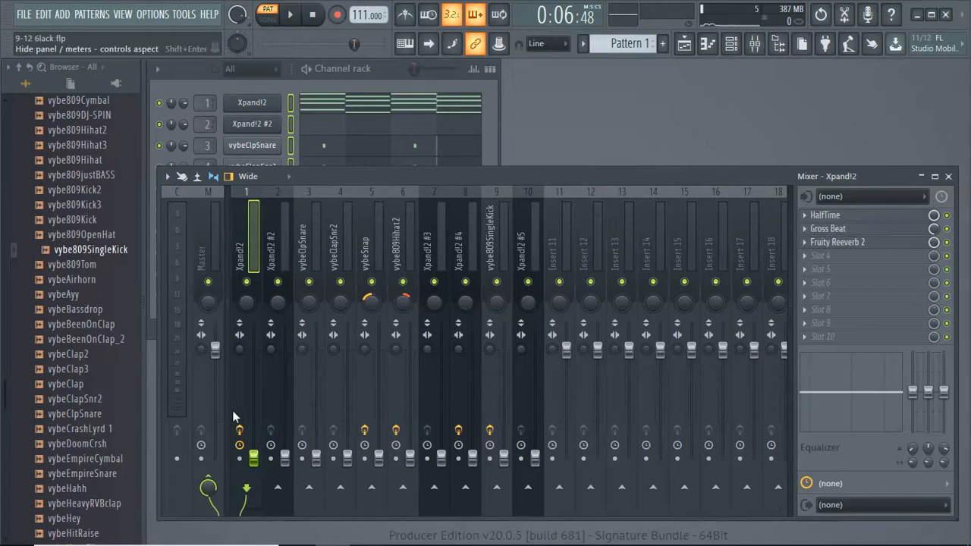
Step: Raise the Xpand!2 track's fader to just under the Master fader's position while Pattern 1 plays
left_click_drag(253, 464, 256, 360)
key("space")
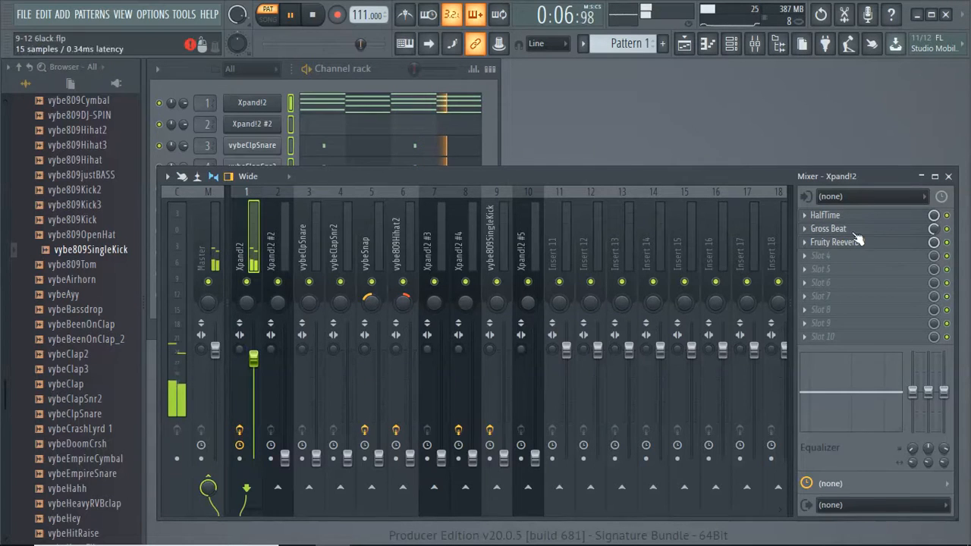
left_click_drag(253, 356, 254, 351)
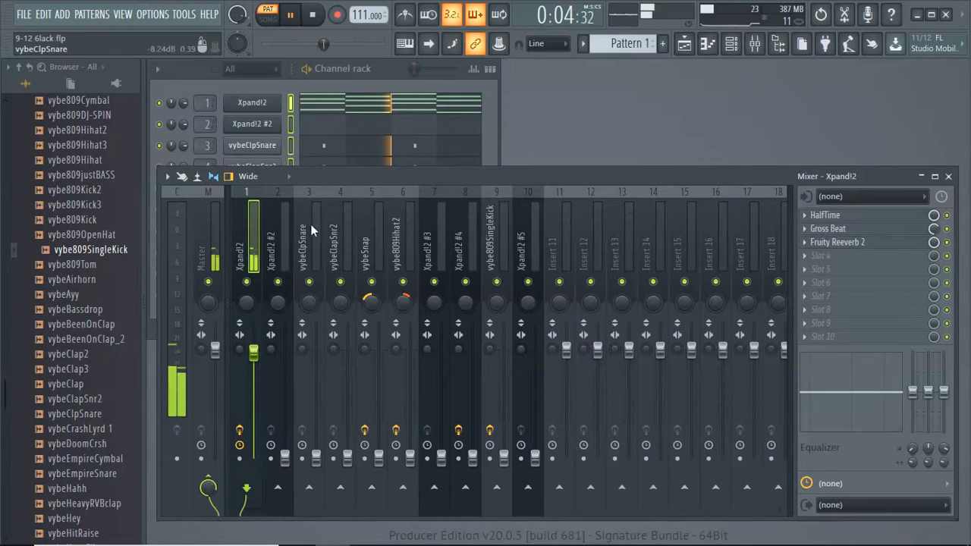
Step: Stop playback, check the contents of Pattern 2 in the channel rack, and return to Pattern 1
scroll(630, 45, "down", 1)
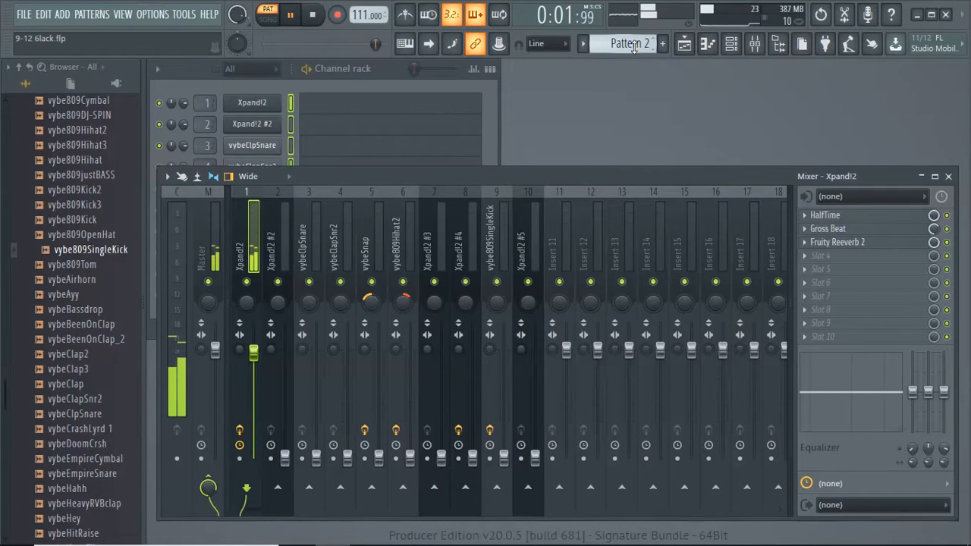
key("space")
left_click(386, 75)
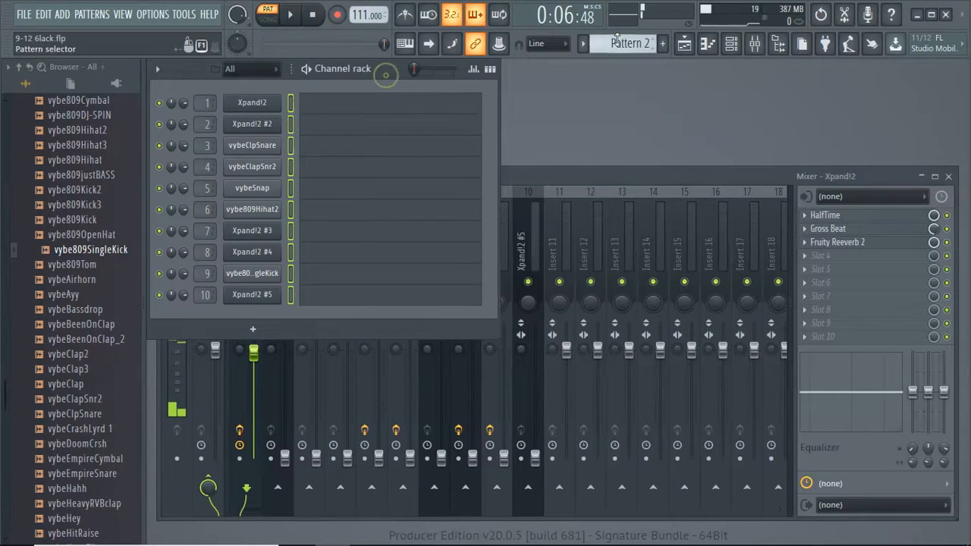
scroll(617, 43, "up", 1)
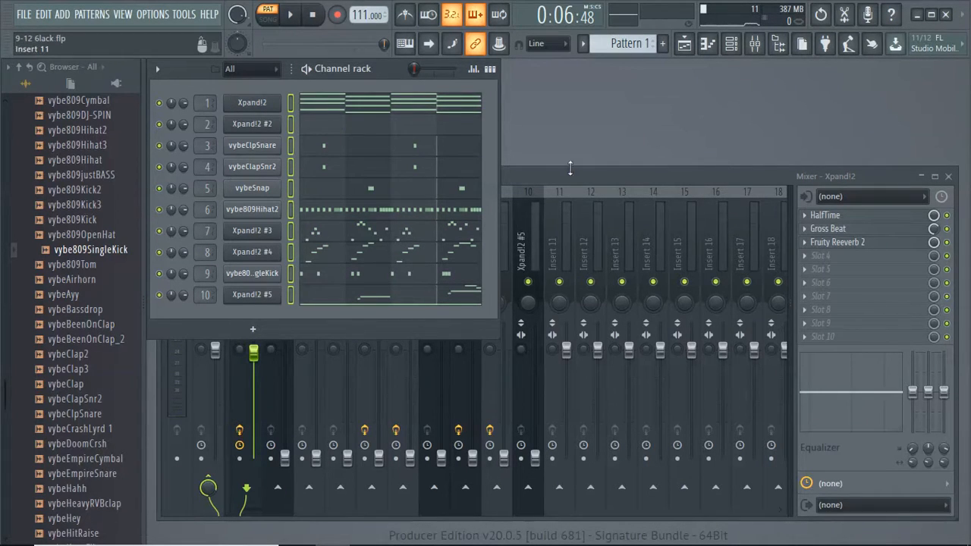
Step: Raise the vybeClpSnare mixer track's fader to slightly above the Master fader's position while Pattern 1 plays
left_click(536, 182)
key("space")
left_click(308, 248)
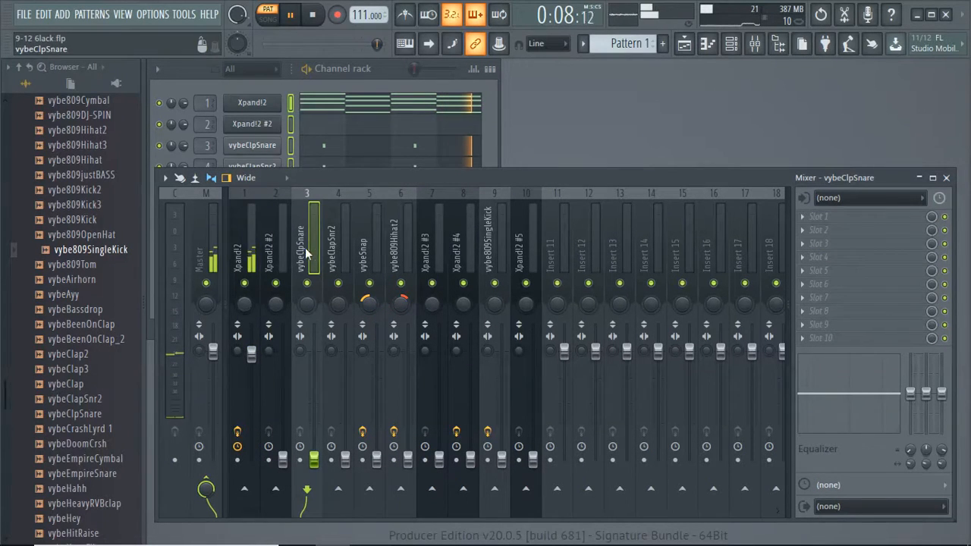
left_click_drag(314, 460, 314, 377)
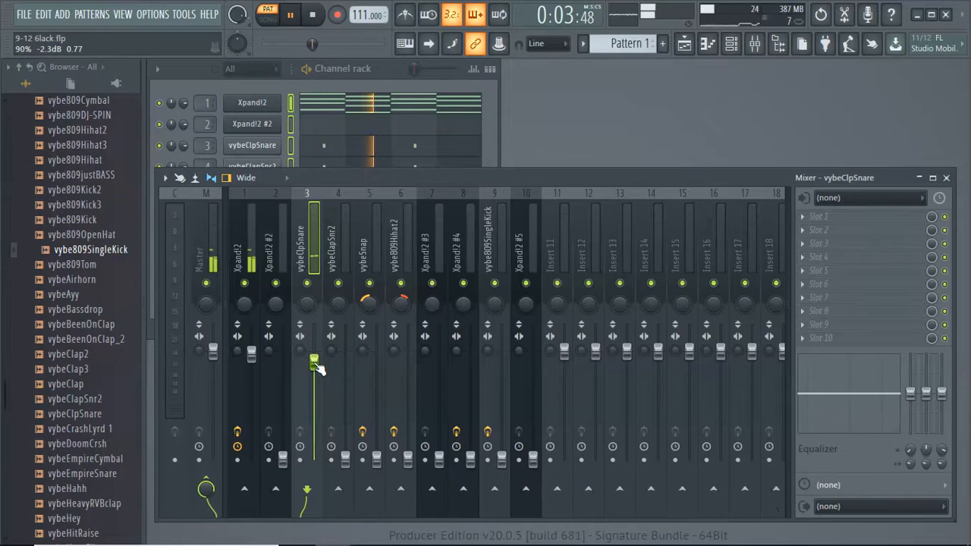
left_click_drag(313, 363, 313, 339)
Step: Raise both vybeClpSnare note velocities to the maximum in the piano roll and audition Pattern 1
left_click(327, 150)
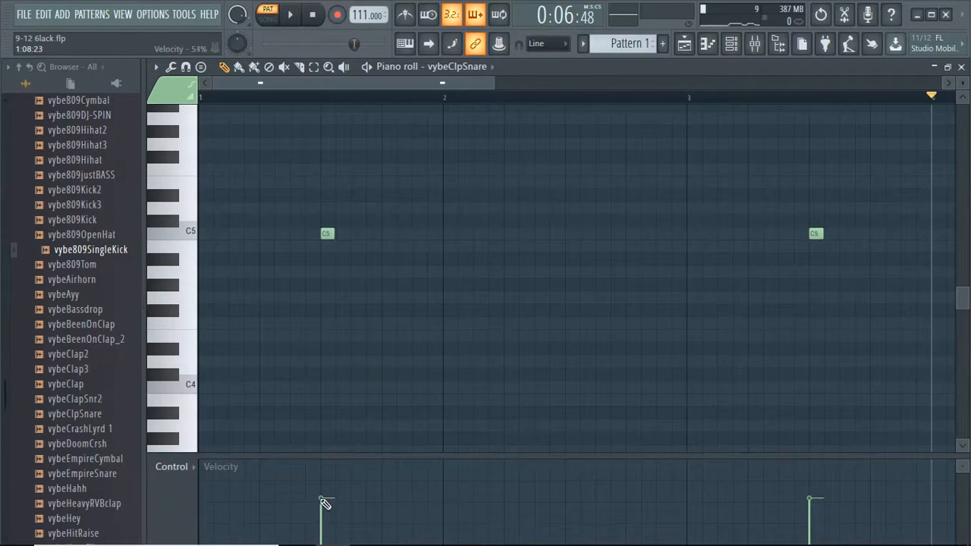
left_click_drag(328, 501, 338, 375)
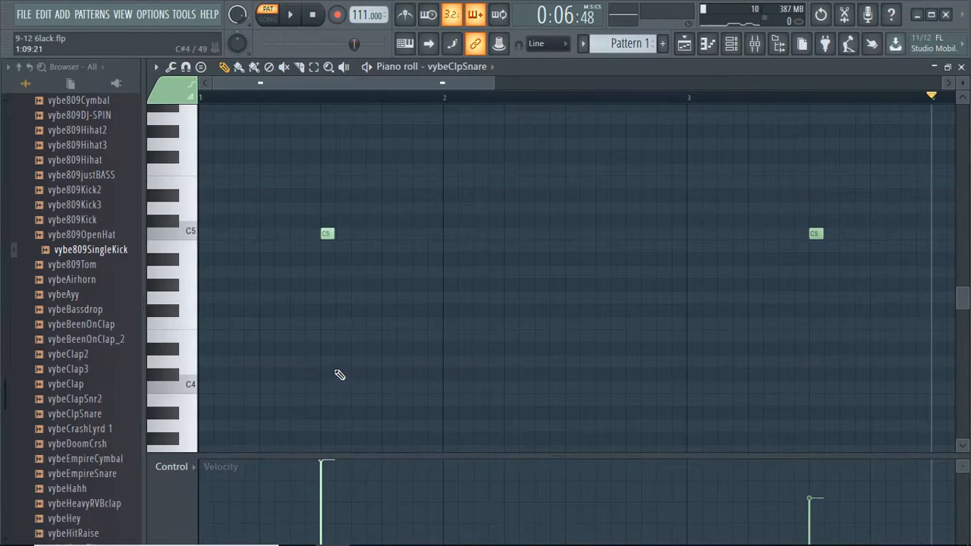
left_click_drag(812, 501, 847, 342)
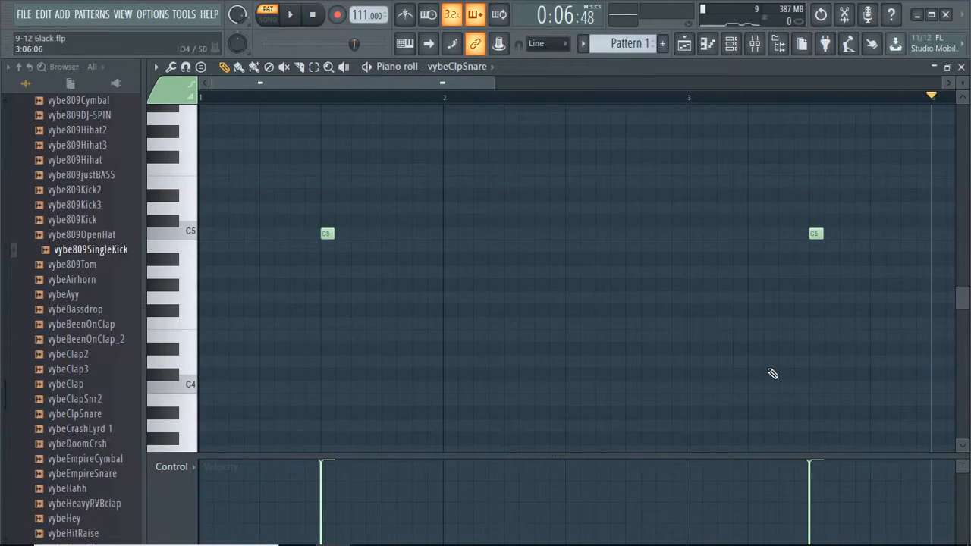
left_click(962, 67)
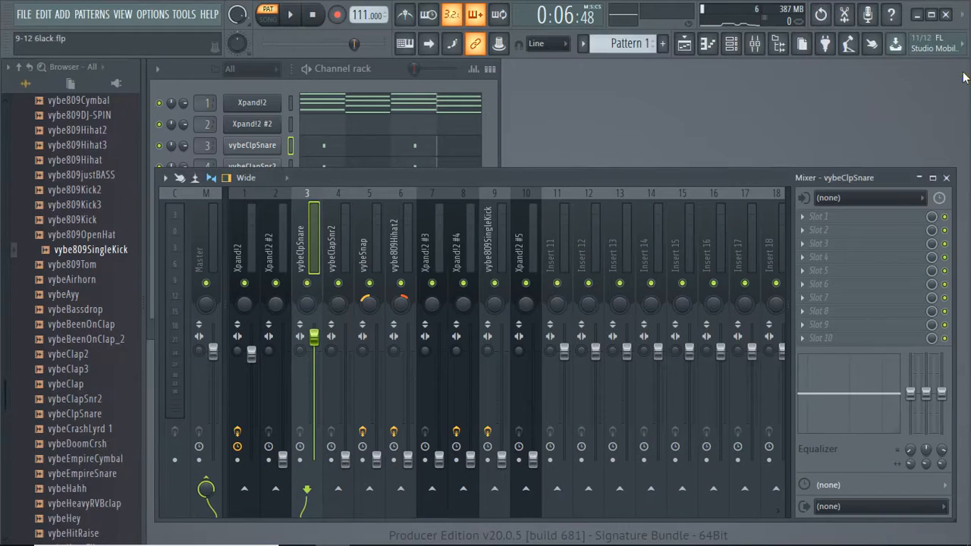
key("space")
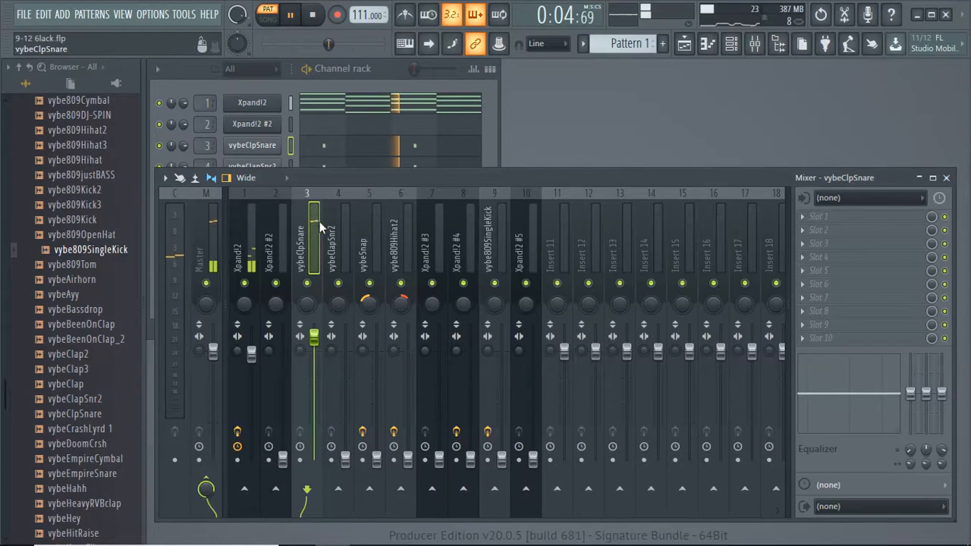
key("space")
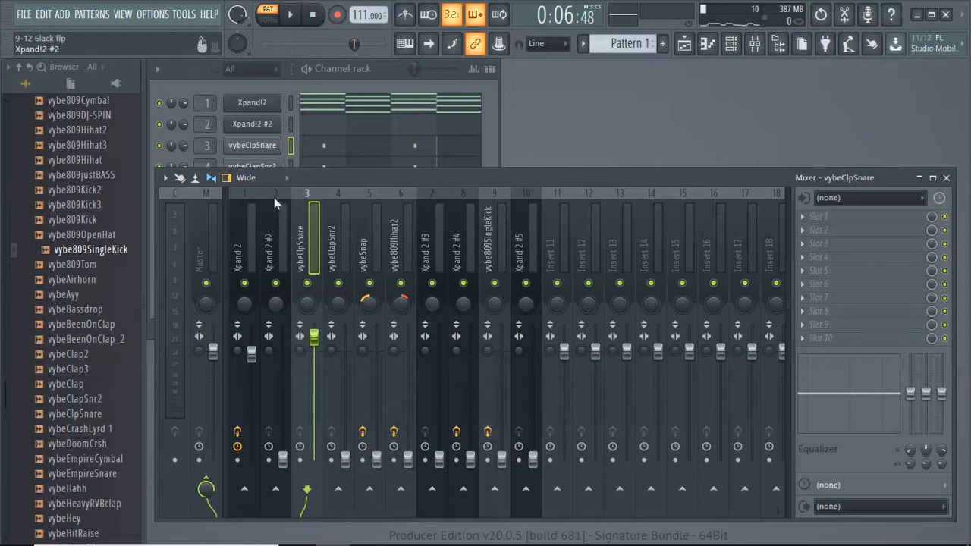
Step: Set both vybeClpSnare note velocities to about 71% and check the velocities of the vybeClapSnr2 notes
left_click(211, 241)
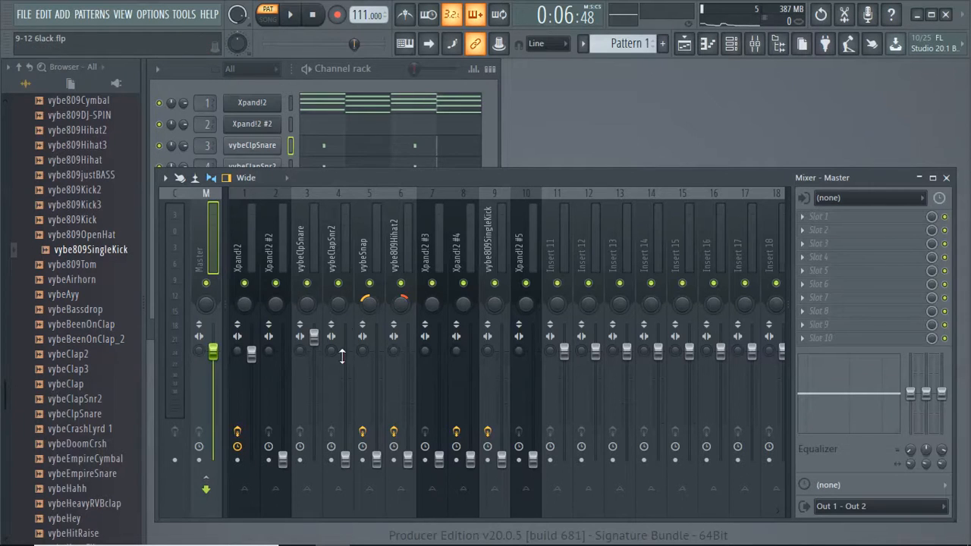
left_click(383, 70)
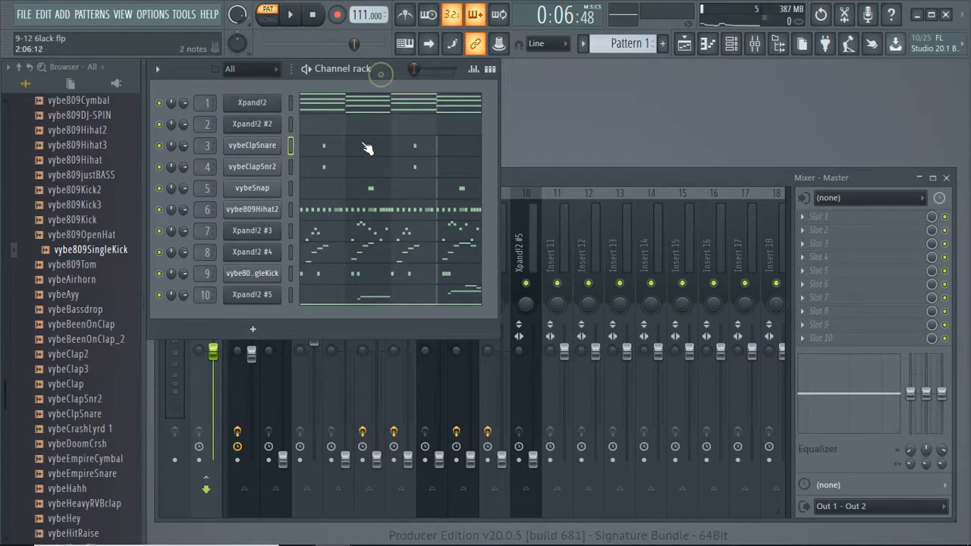
left_click(364, 145)
left_click_drag(321, 473, 321, 490)
left_click_drag(809, 486, 815, 489)
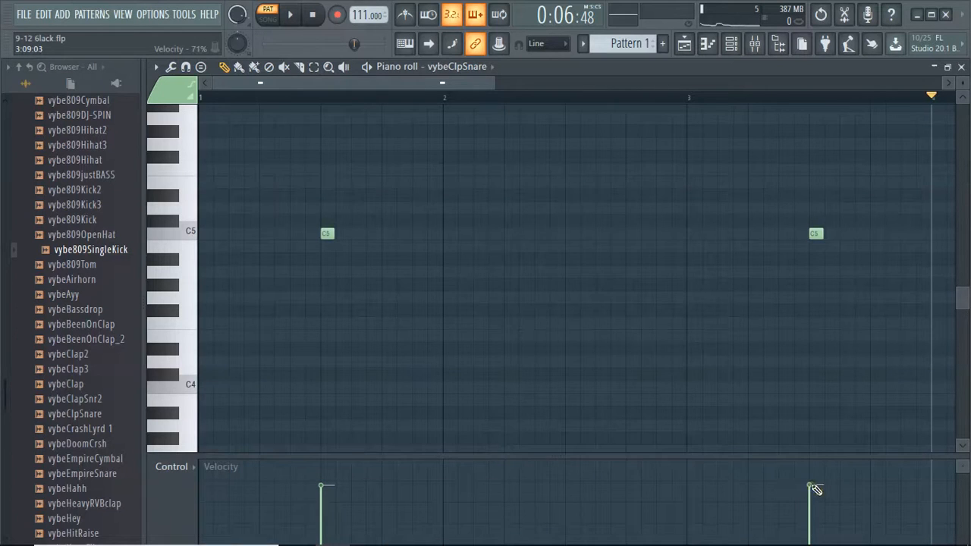
key("F7")
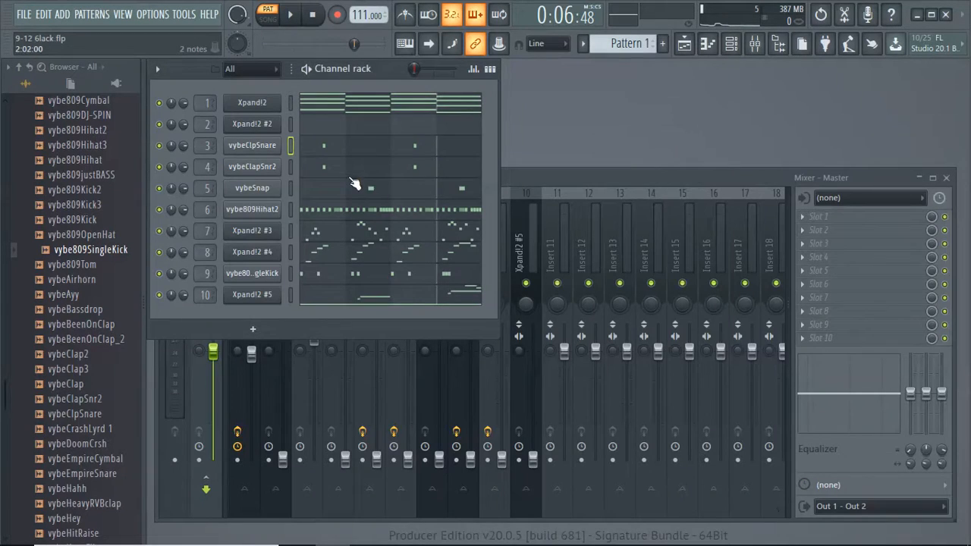
left_click(347, 173)
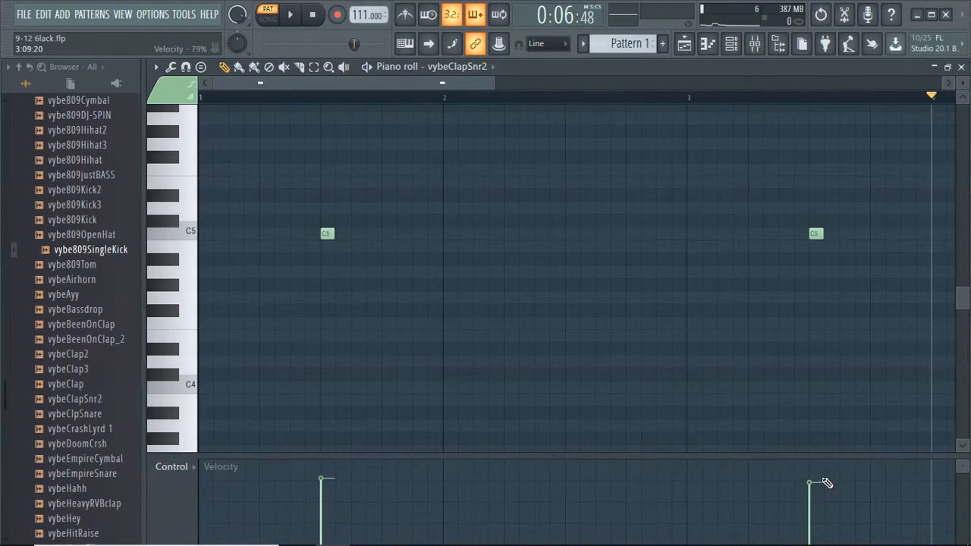
key("F7")
Step: Lower the vybeClpSnare fader to a little below the Xpand!2 track's fader while Pattern 1 plays
left_click(546, 195)
key("space")
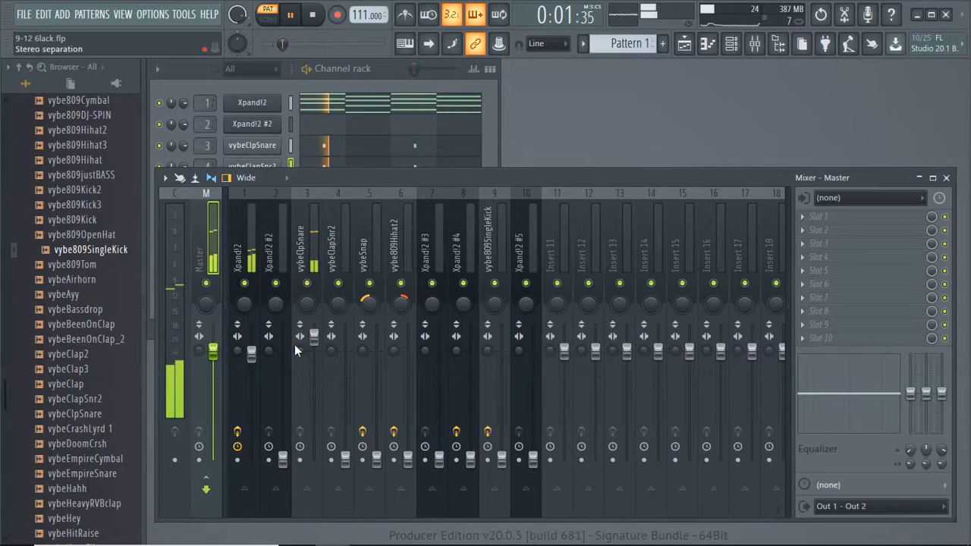
left_click_drag(311, 338, 314, 376)
key("space")
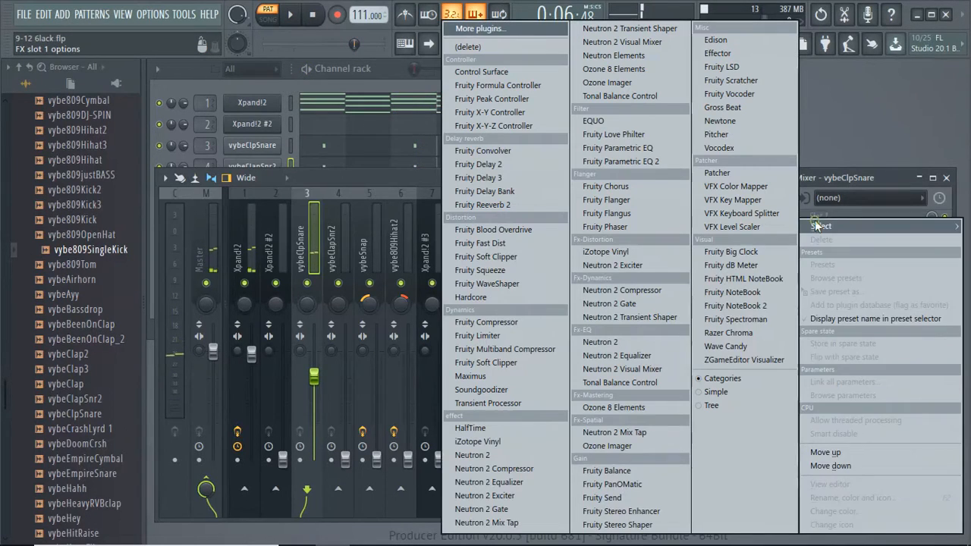
Step: Load Neutron 2 Compressor into the first effect slot of vybeClpSnare and dismiss its preset manager and authorization windows
left_click(820, 217)
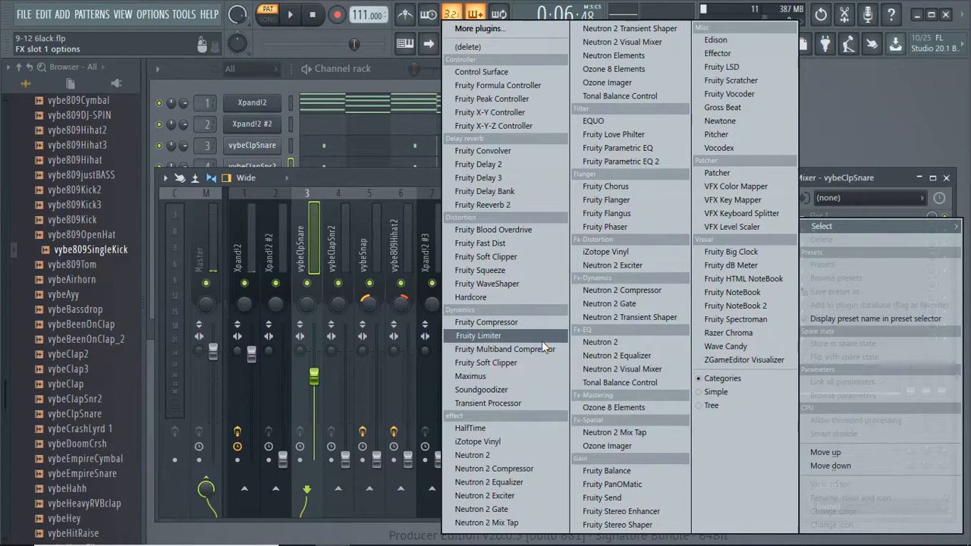
left_click(536, 470)
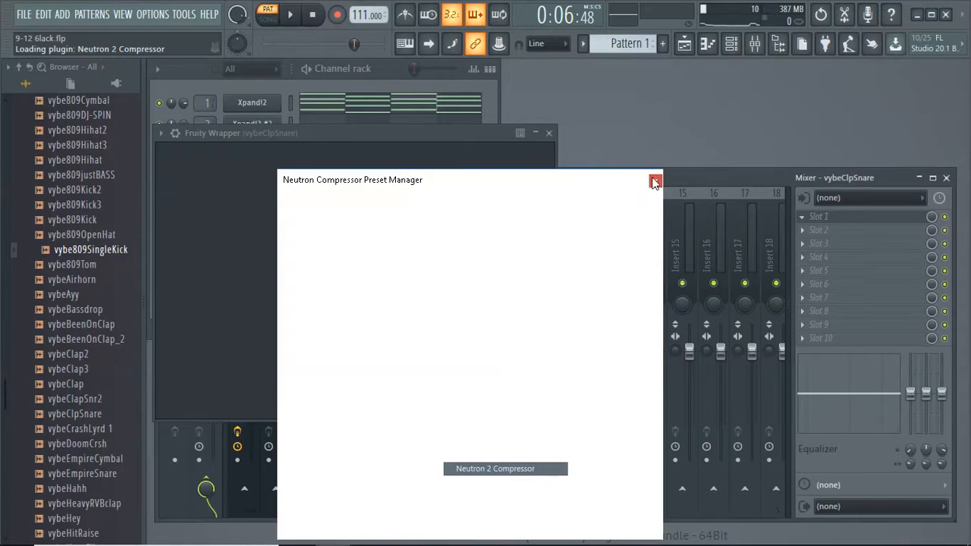
left_click(654, 182)
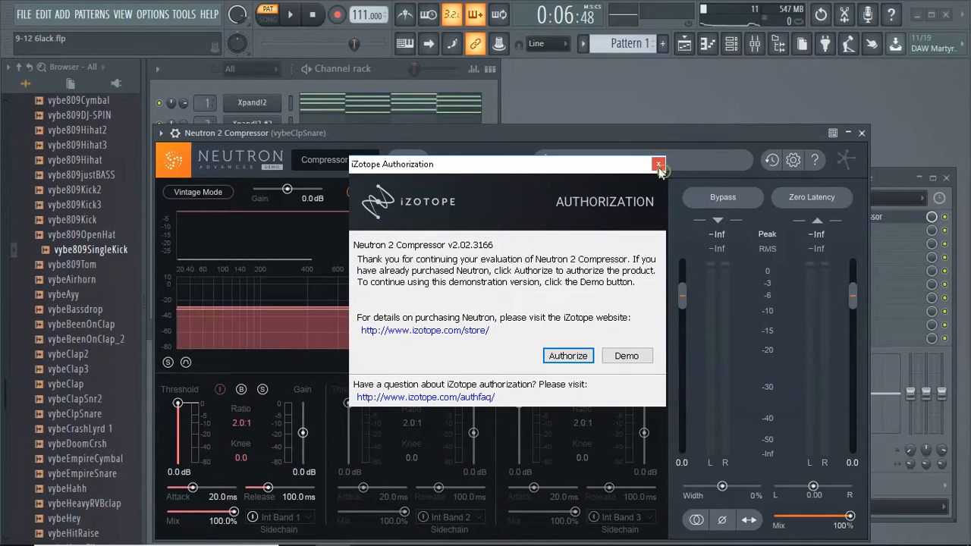
left_click(658, 165)
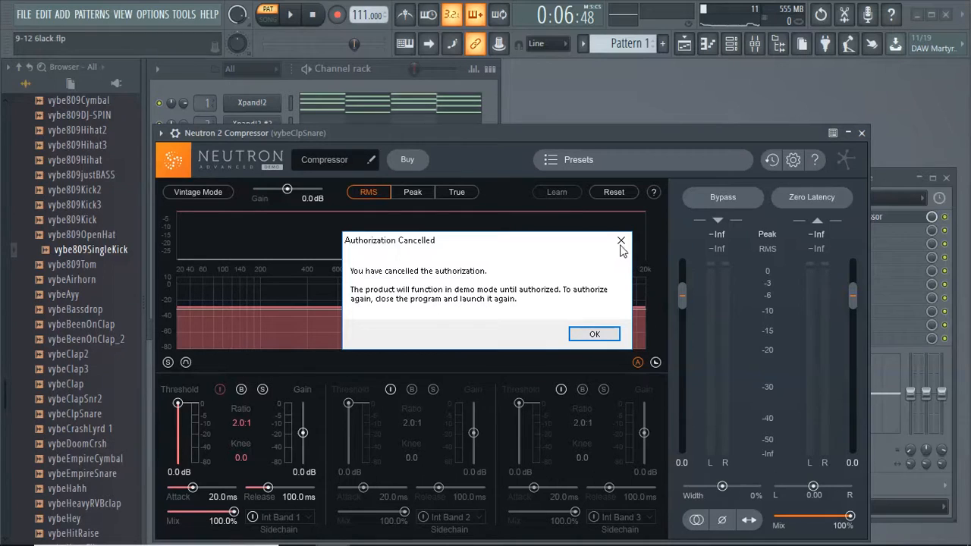
left_click(620, 242)
left_click(862, 133)
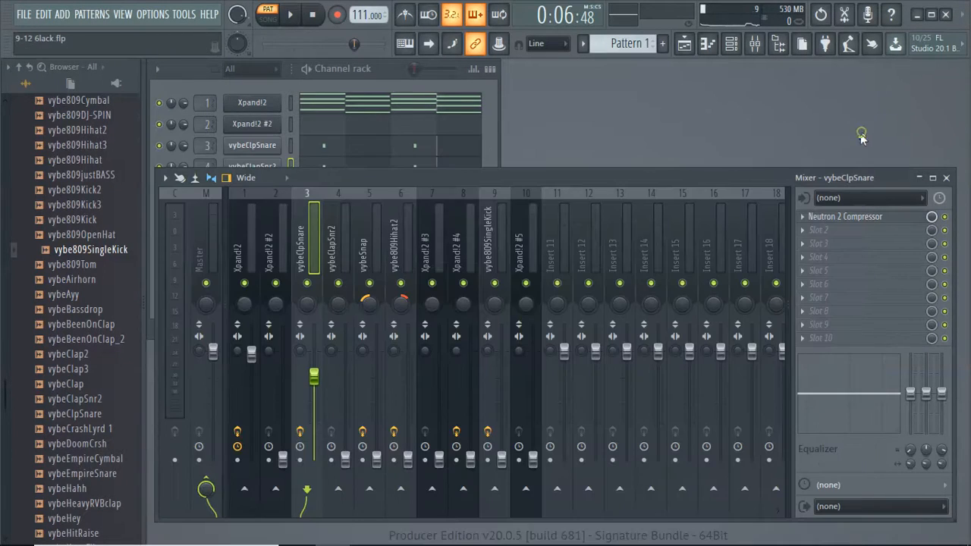
Step: Replace the plugin in vybeClpSnare's first effect slot with Fruity Compressor and move its window clear of the track's fader
left_click(800, 216)
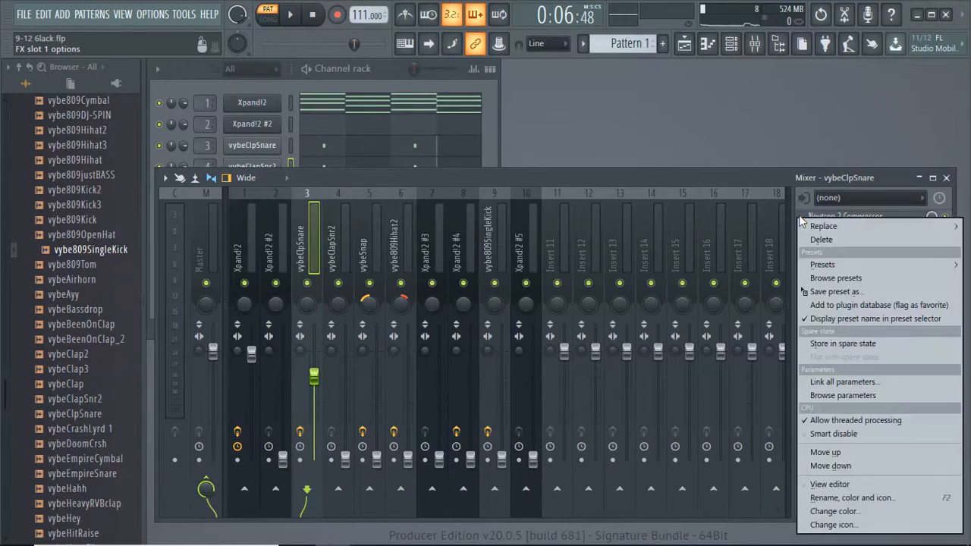
mouse_move(841, 230)
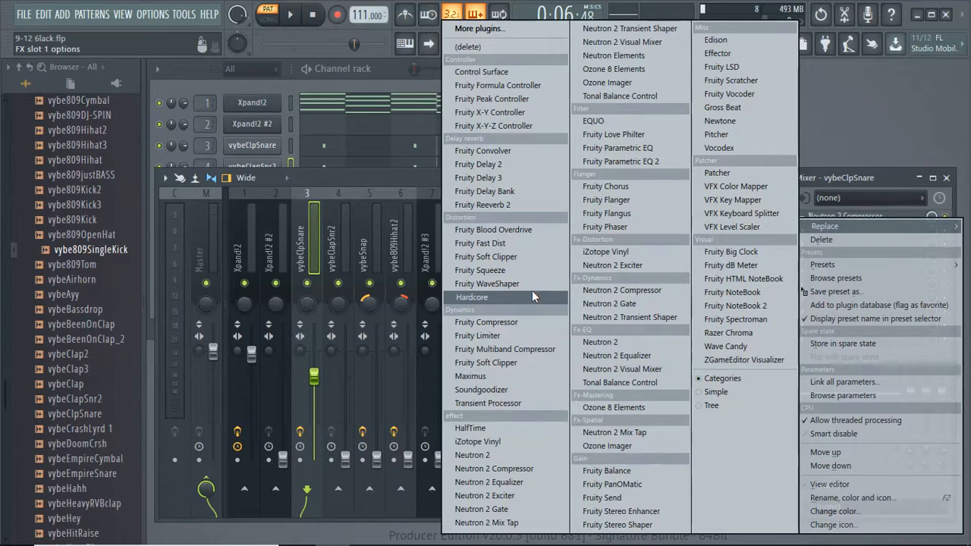
left_click(520, 322)
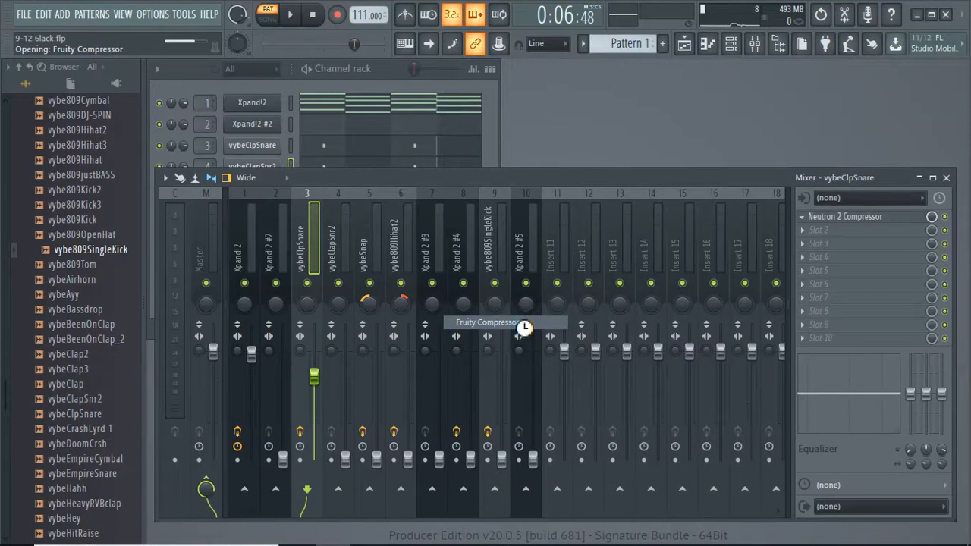
left_click_drag(287, 131, 550, 249)
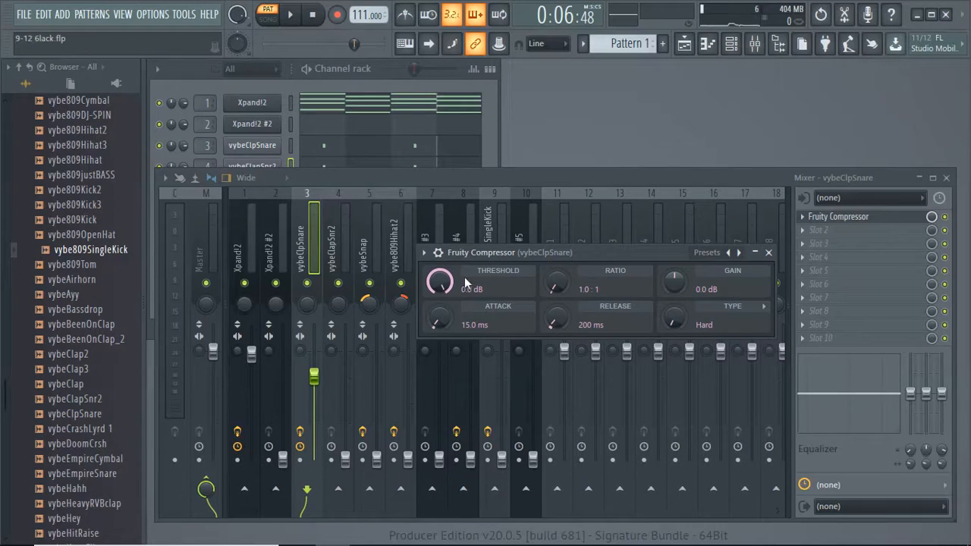
Step: Apply the Drums preset to the Fruity Compressor on vybeClpSnare and audition it with Pattern 1
left_click(426, 252)
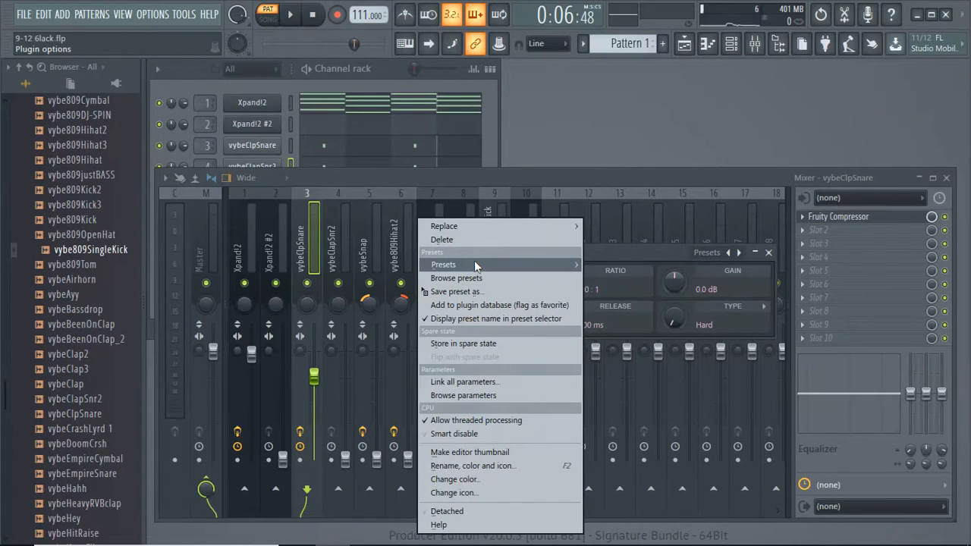
mouse_move(475, 262)
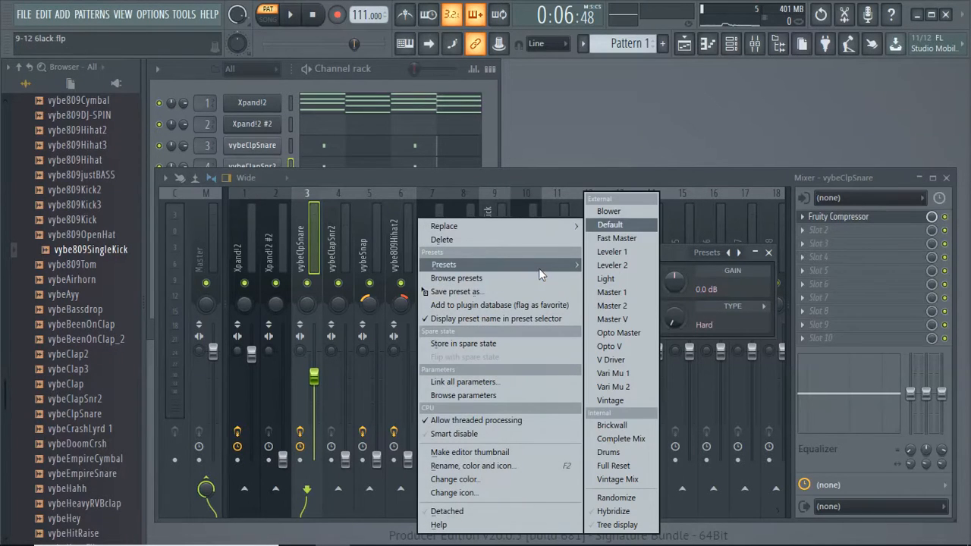
left_click(612, 453)
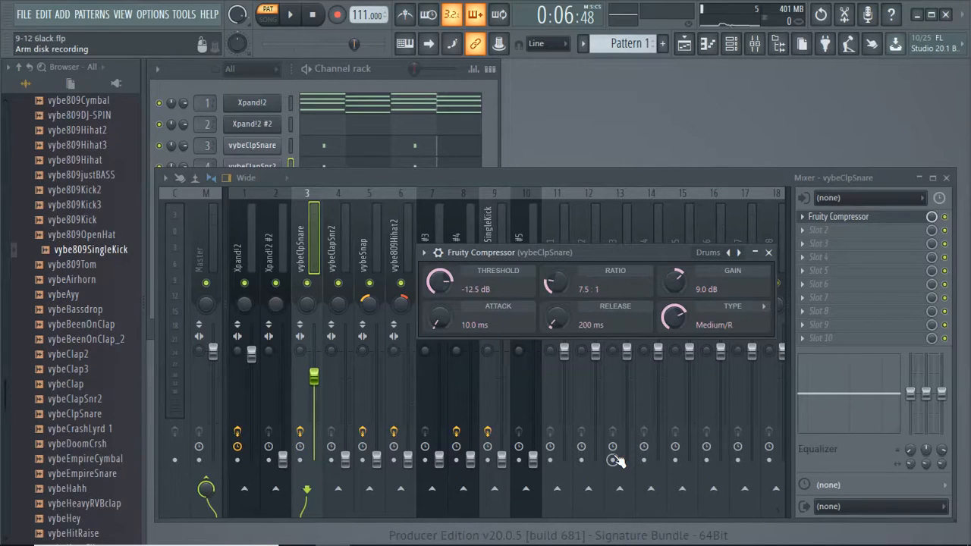
key("space")
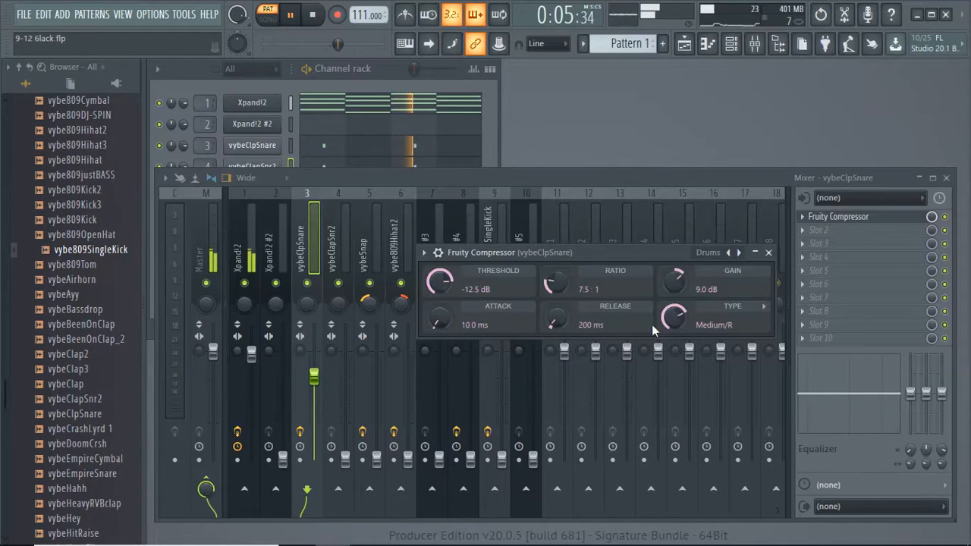
key("space")
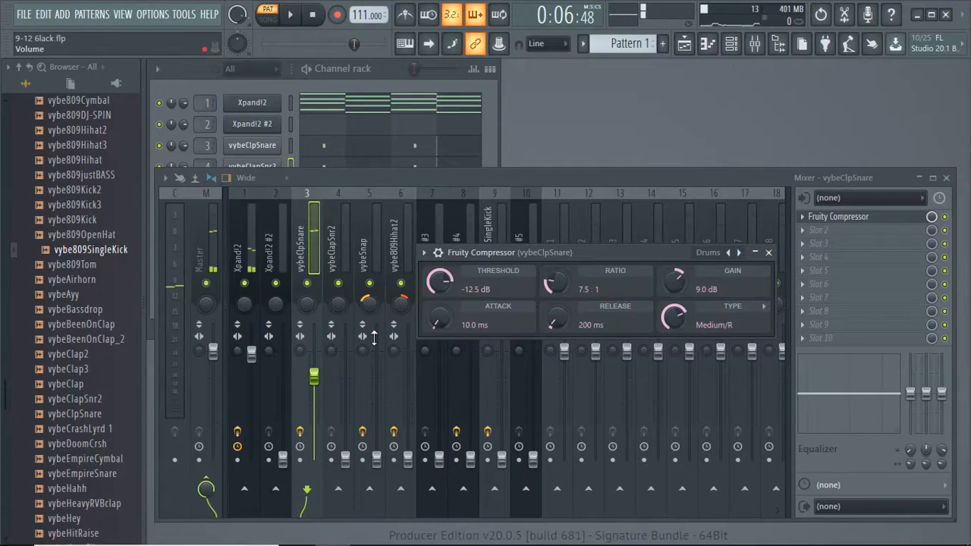
Step: Raise the vybeClpSnare fader to just under the Xpand!2 track's fader, checking its notes in the piano roll and listening to Pattern 1
left_click_drag(313, 377, 313, 362)
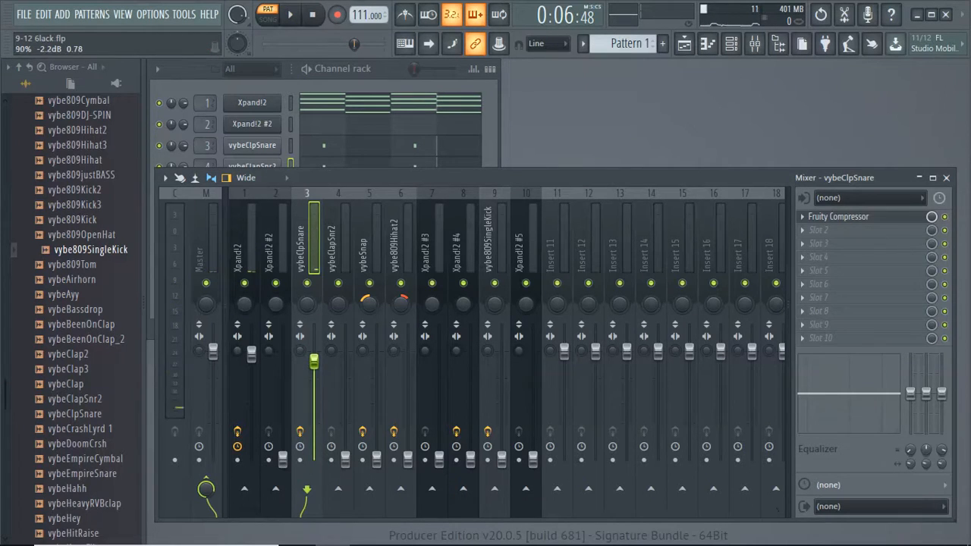
left_click(324, 148)
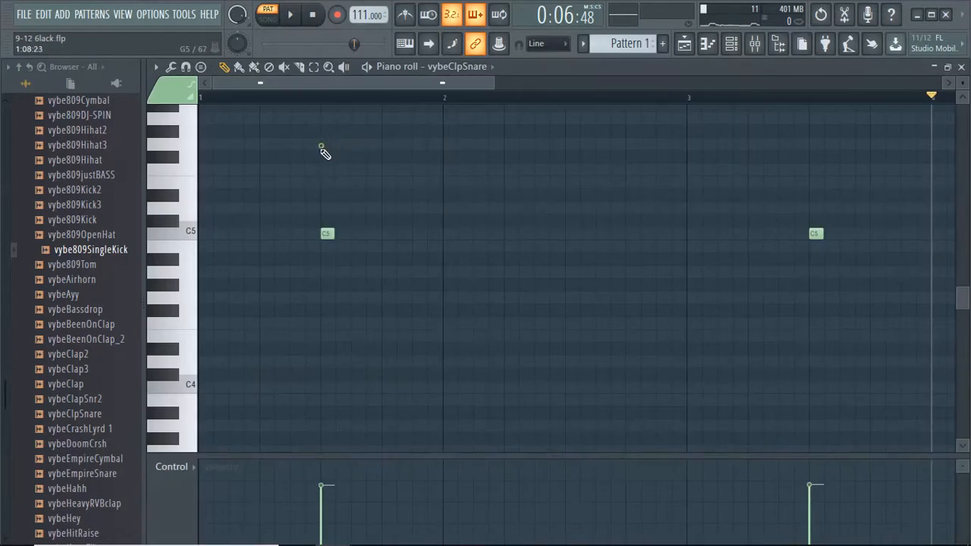
left_click(298, 96)
key("space")
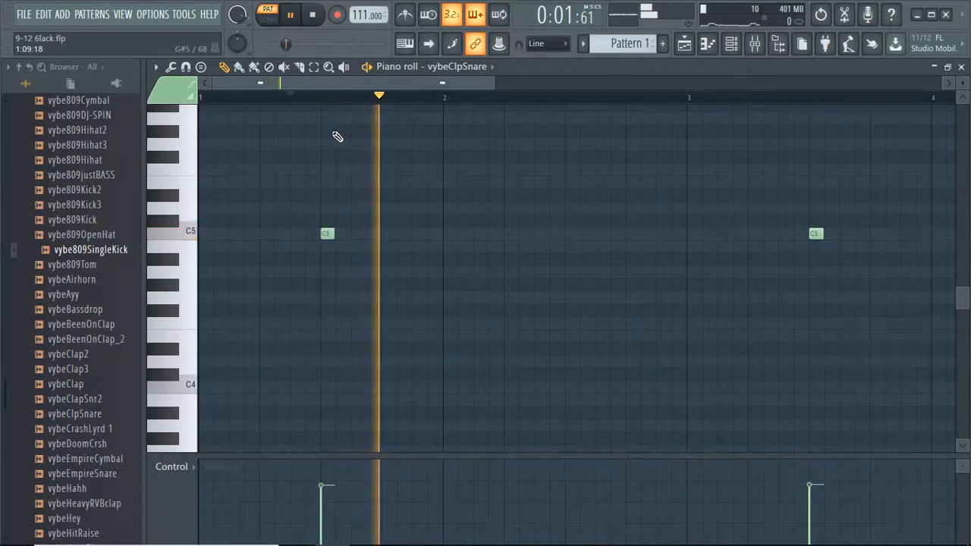
key("F7")
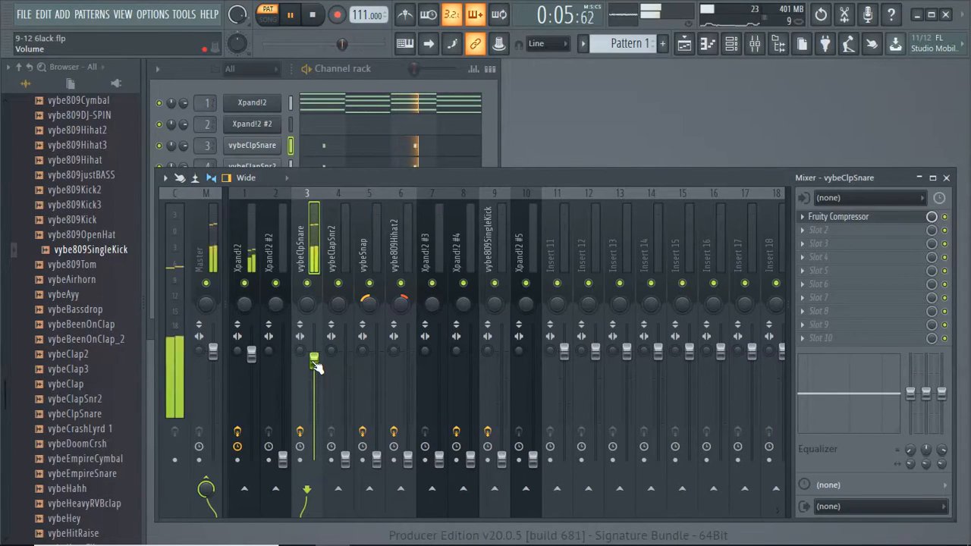
left_click_drag(316, 366, 314, 358)
key("space")
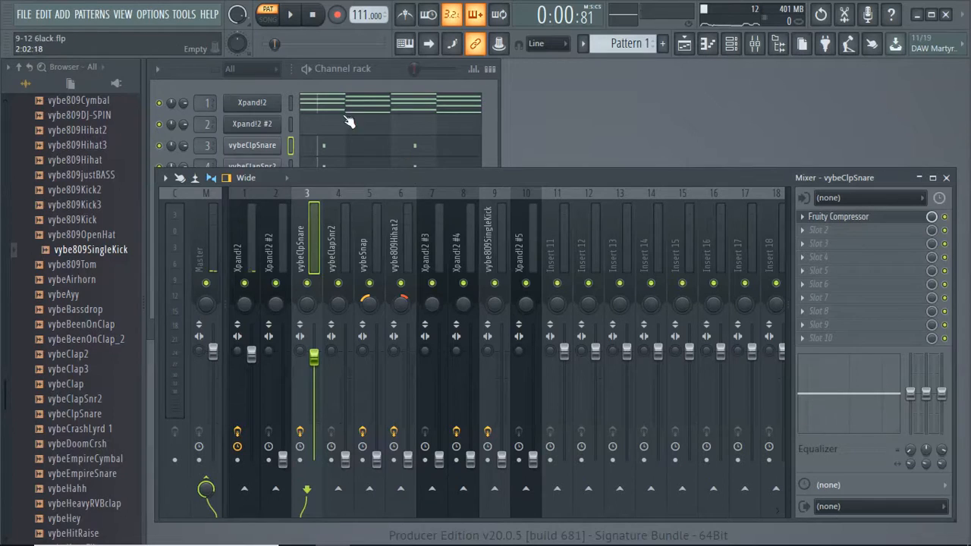
Step: Raise the vybeClapSnr2 fader to about -1.1 dB and load Fruity Compressor into the track's first effect slot
left_click(338, 244)
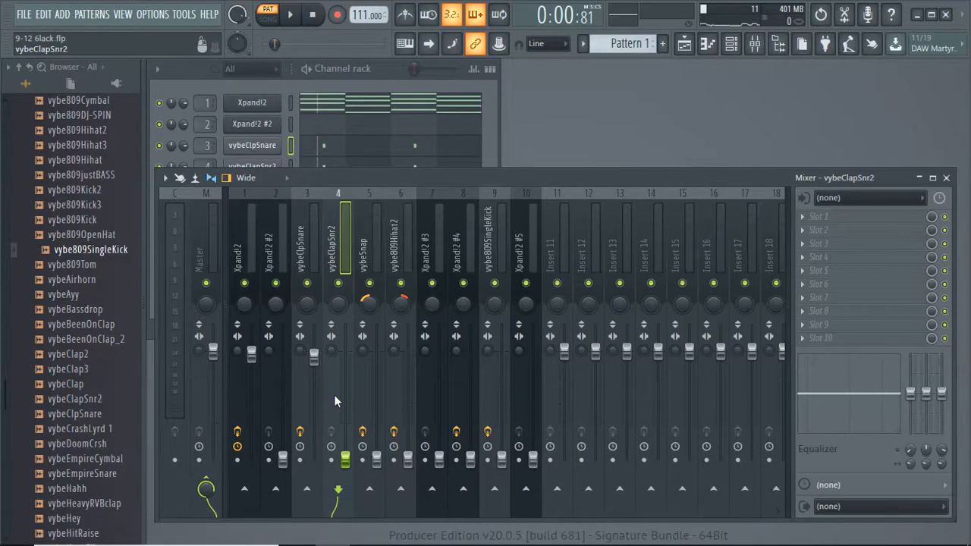
left_click_drag(345, 459, 346, 365)
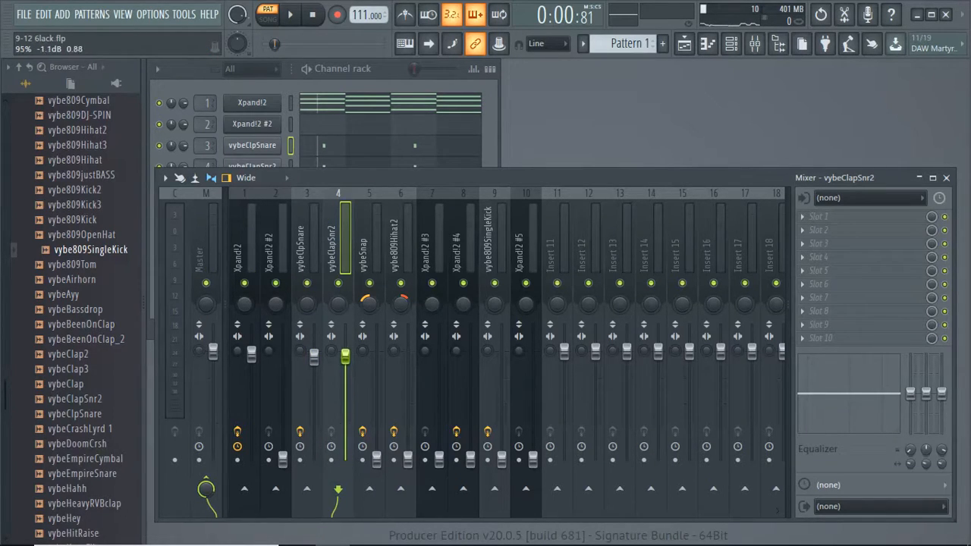
left_click(816, 220)
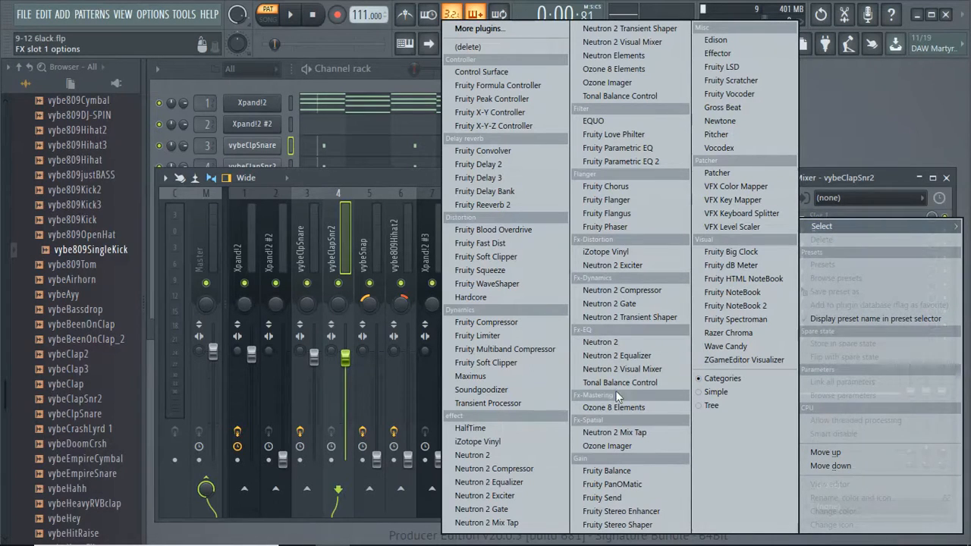
left_click(550, 323)
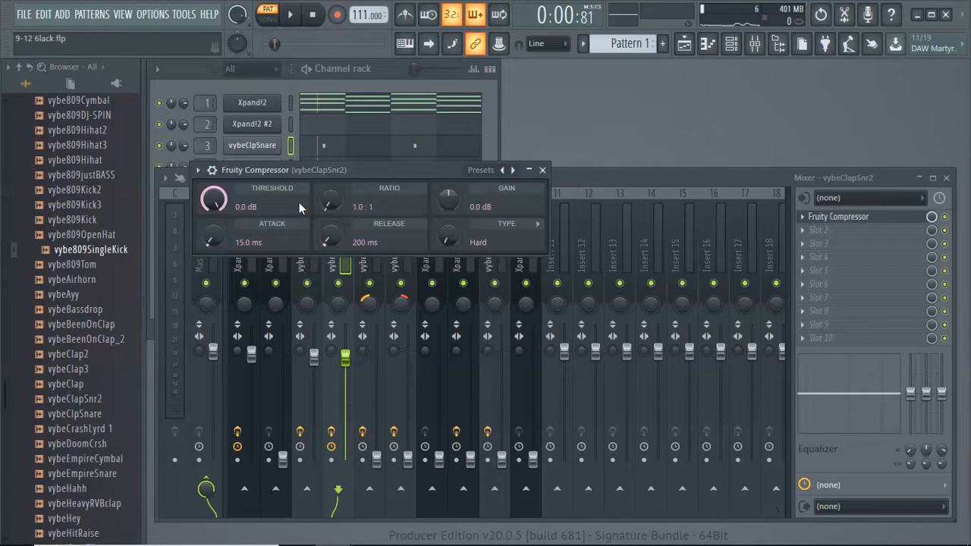
Step: Apply the Drums preset to the Fruity Compressor on vybeClapSnr2 and close the plugin window
left_click(197, 170)
mouse_move(253, 230)
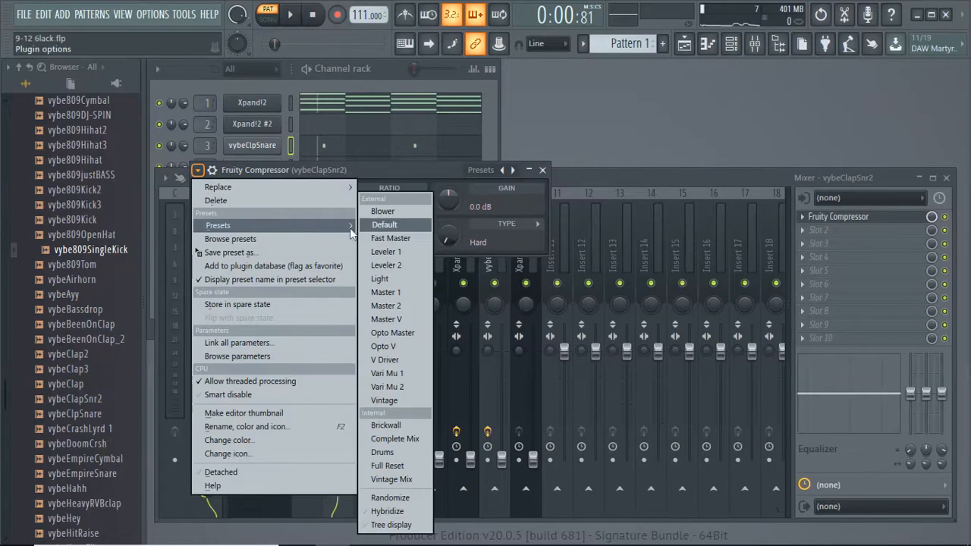
left_click(402, 453)
left_click(544, 170)
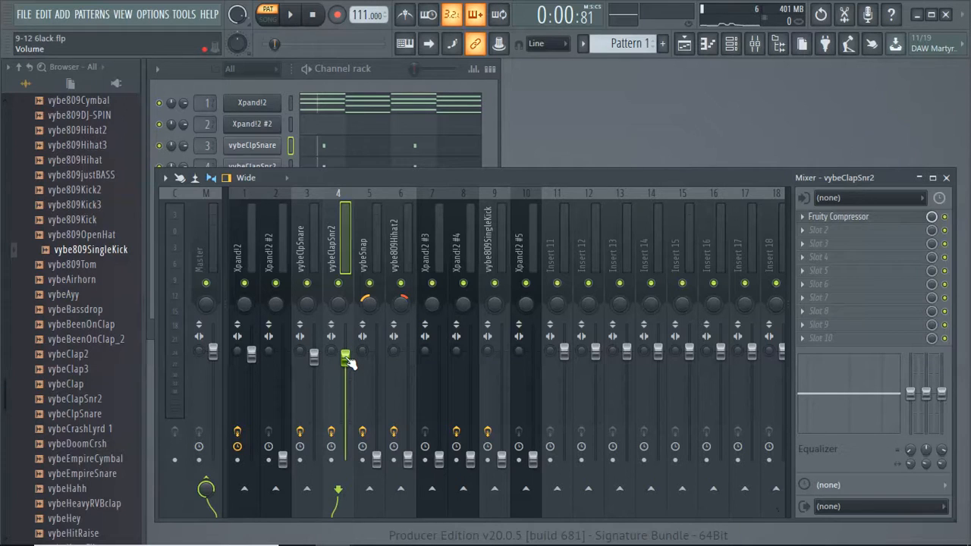
Step: Lower the vybeClapSnr2 and vybeClpSnare faders to nearly matching levels below the Xpand!2 fader while listening to Pattern 1
left_click_drag(347, 360, 348, 366)
key("space")
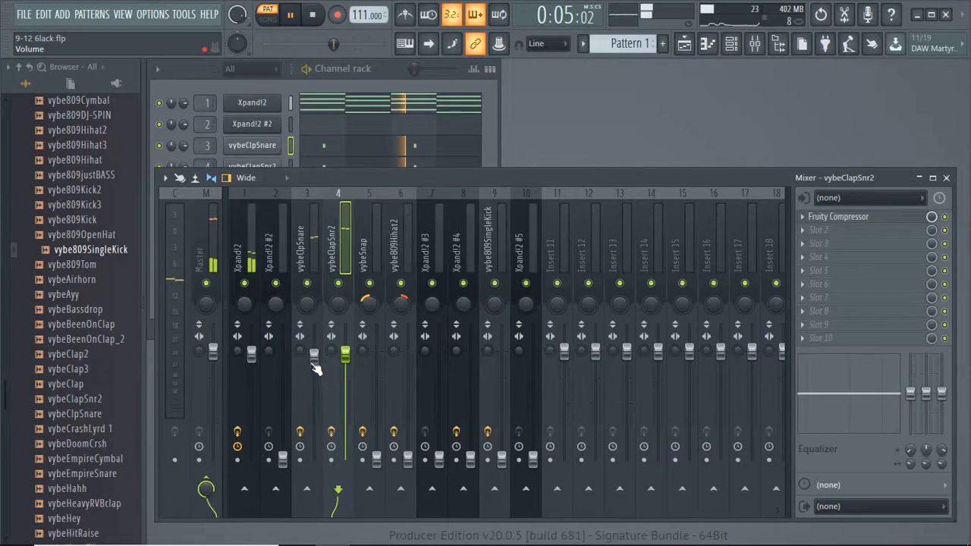
mouse_move(315, 355)
left_mouse_down()
mouse_move(346, 368)
mouse_move(316, 365)
mouse_move(346, 365)
mouse_move(315, 367)
left_mouse_up()
key("space")
left_click(315, 364)
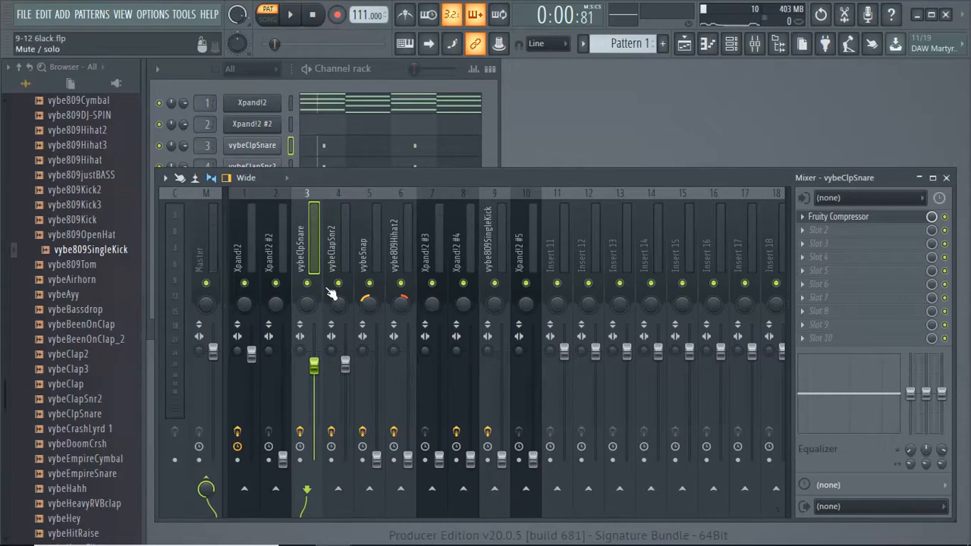
Step: Load Fruity Parametric EQ 2 into the fourth effect slot of the Xpand!2 track
left_click(248, 236)
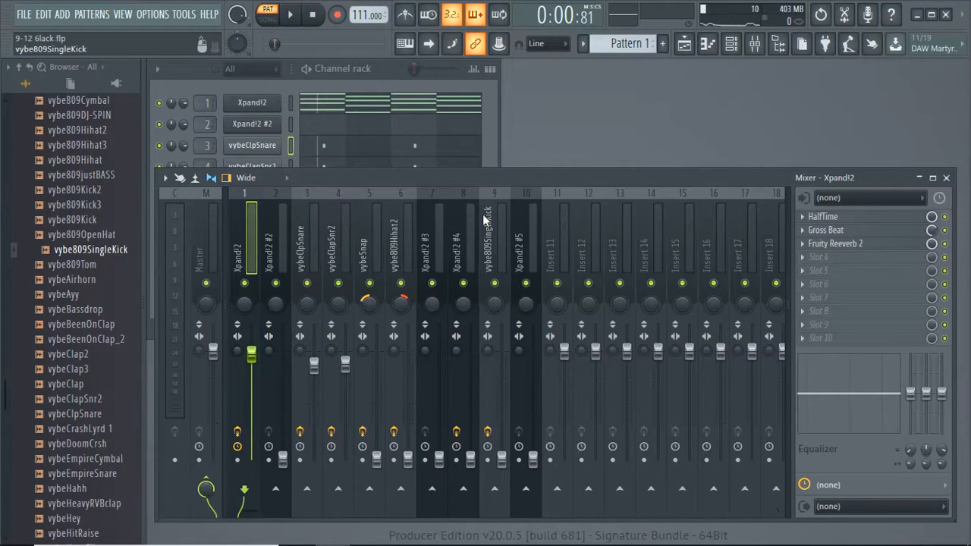
left_click(828, 256)
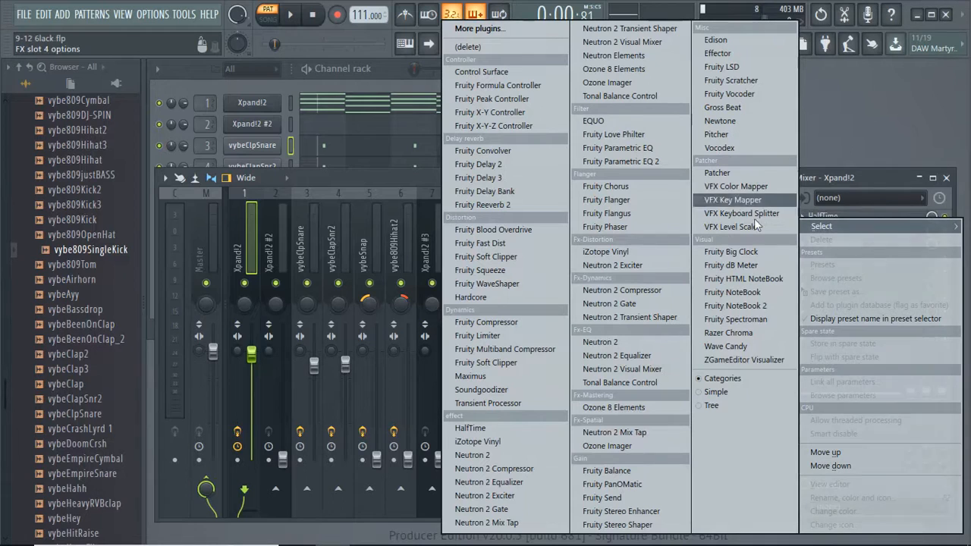
left_click(656, 160)
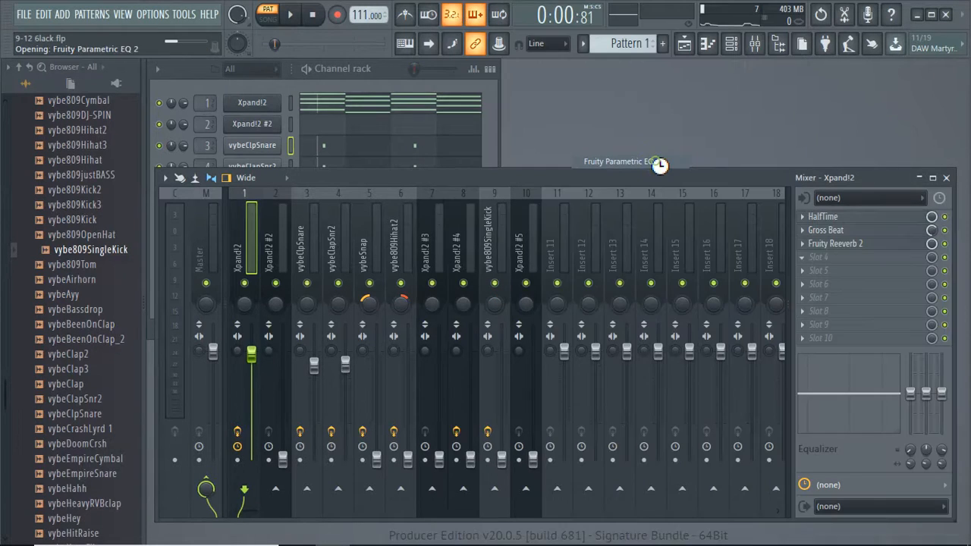
left_click_drag(565, 265, 560, 234)
Step: Solo the Xpand!2 track and examine its frequency spectrum in Fruity Parametric EQ 2 during playback of Pattern 1
right_click(245, 283)
key("space")
left_click(835, 254)
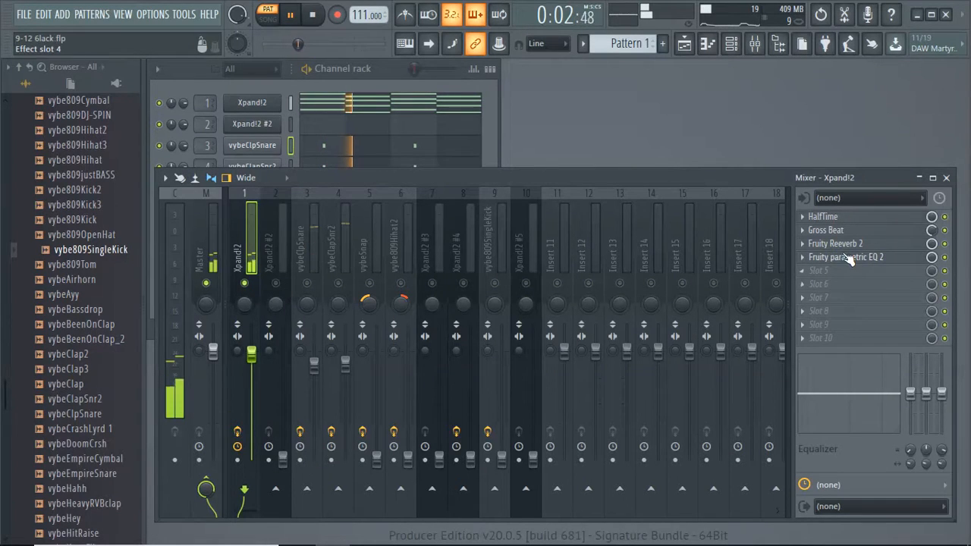
left_click(847, 258)
key("space")
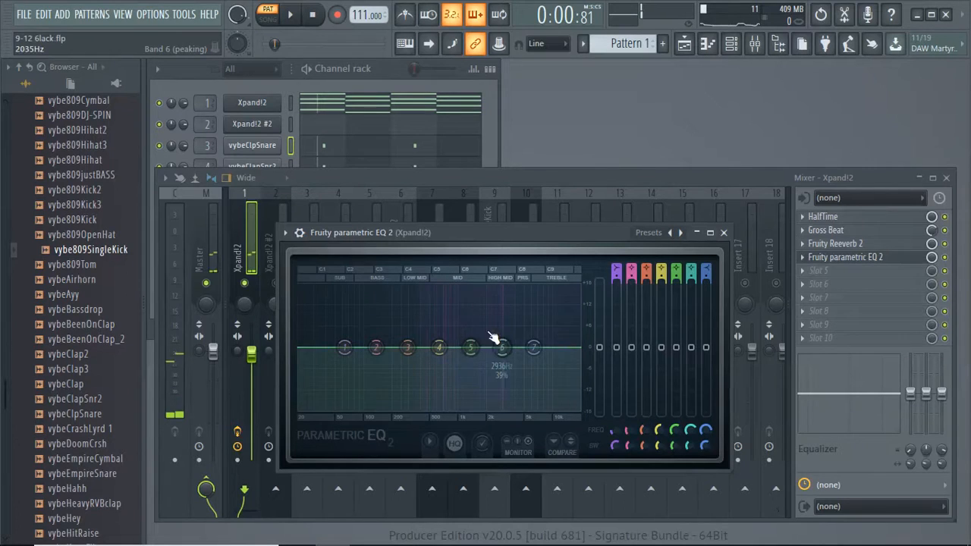
left_click_drag(496, 232, 493, 170)
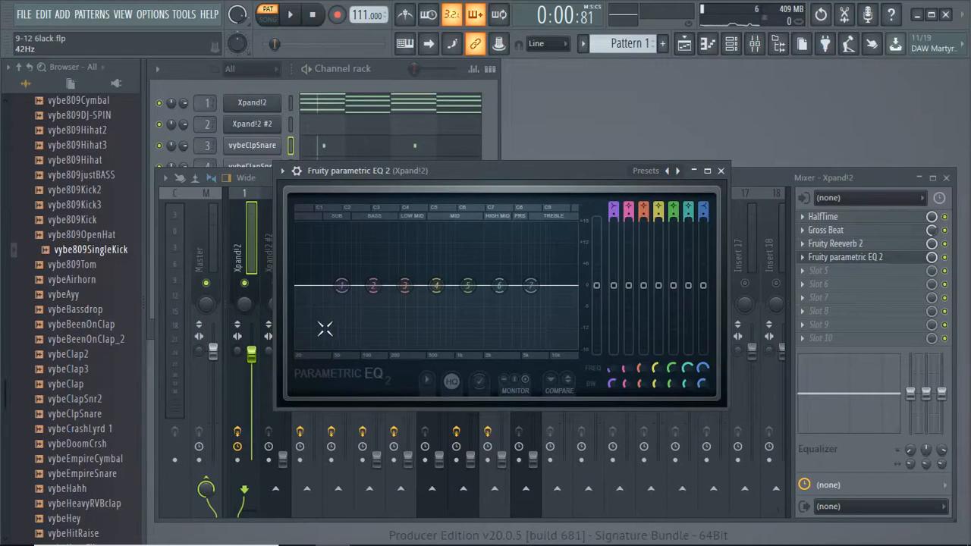
key("space")
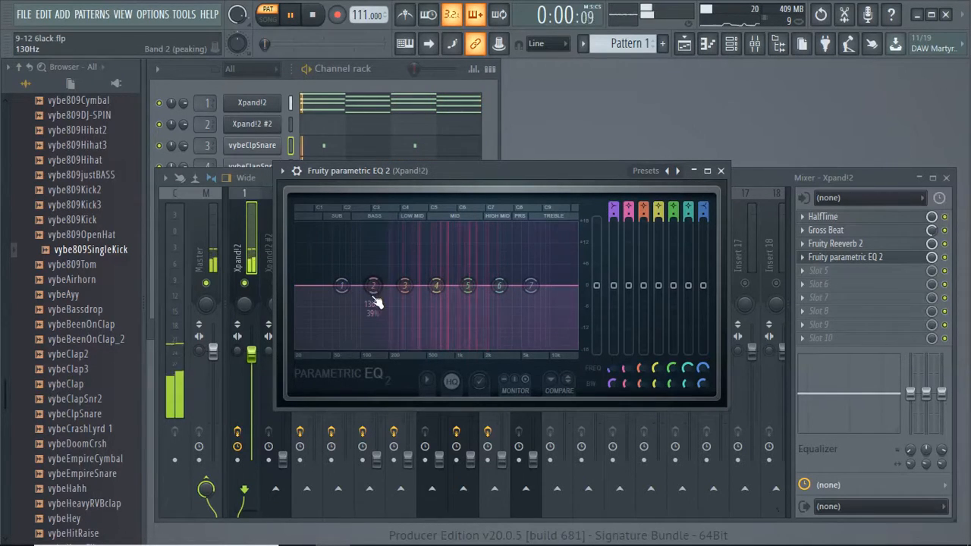
key("space")
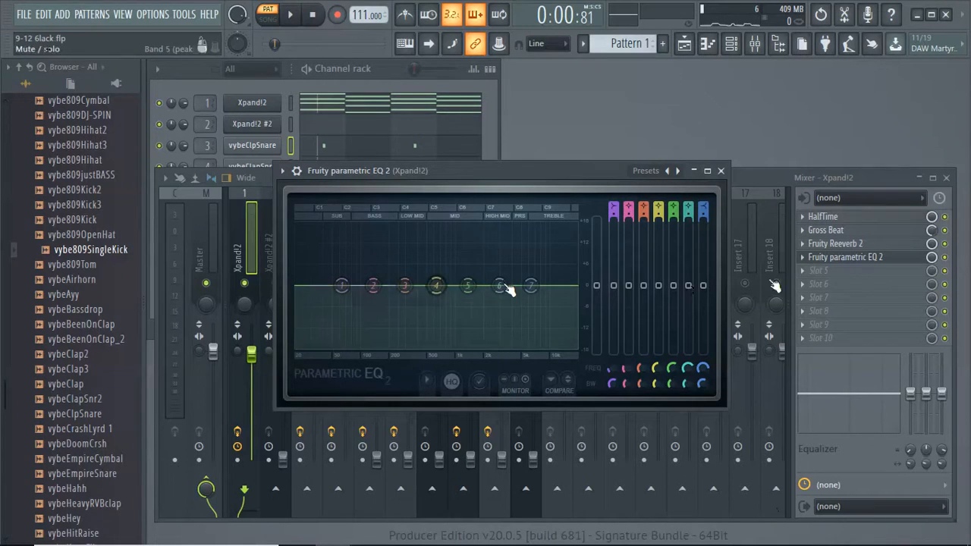
left_click(721, 172)
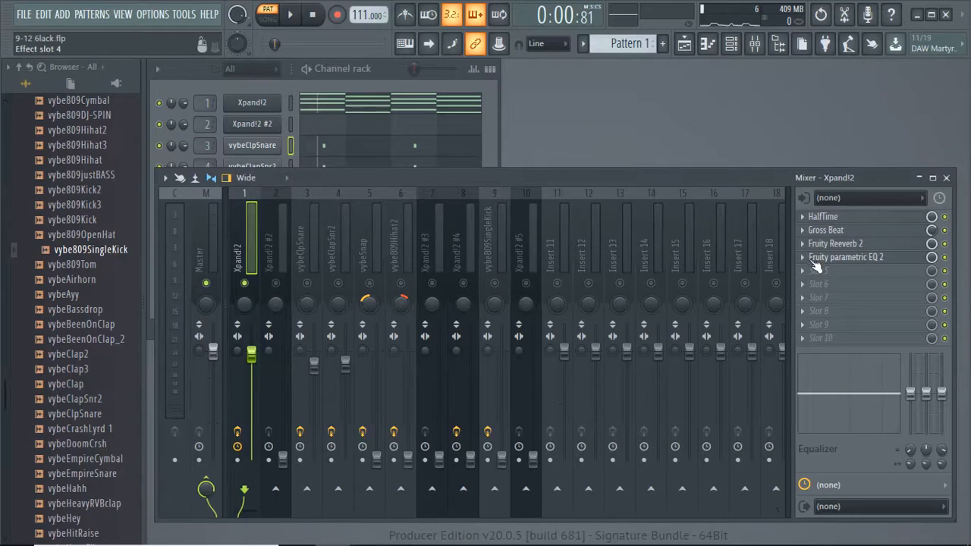
Step: Remove Fruity Parametric EQ 2 from the Xpand!2 track's fourth slot and unsolo the track
right_click(835, 256)
mouse_move(833, 250)
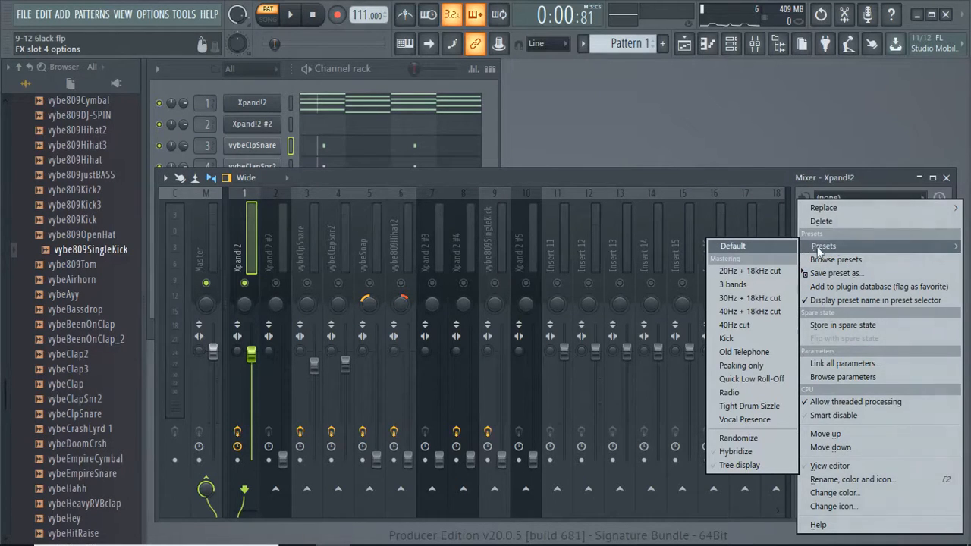
mouse_move(823, 207)
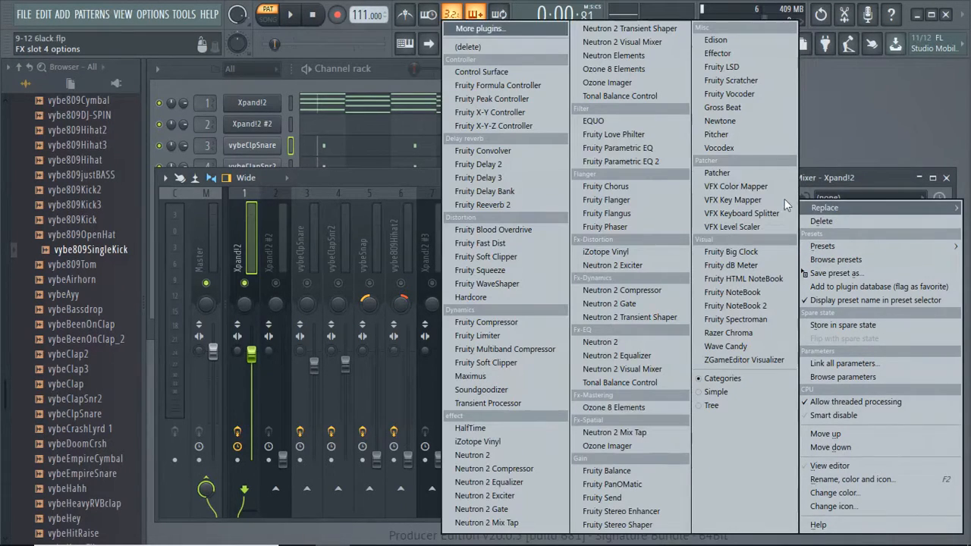
left_click(515, 49)
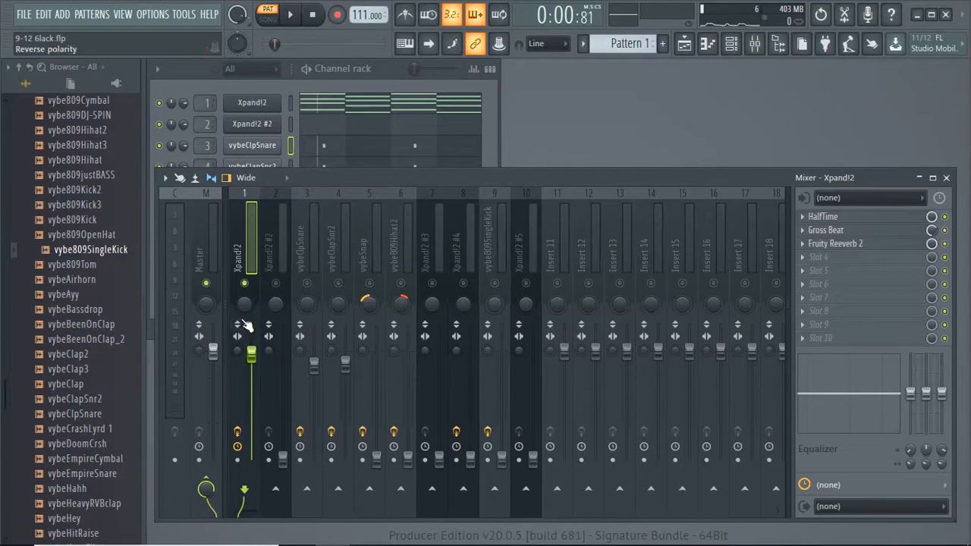
right_click(245, 283)
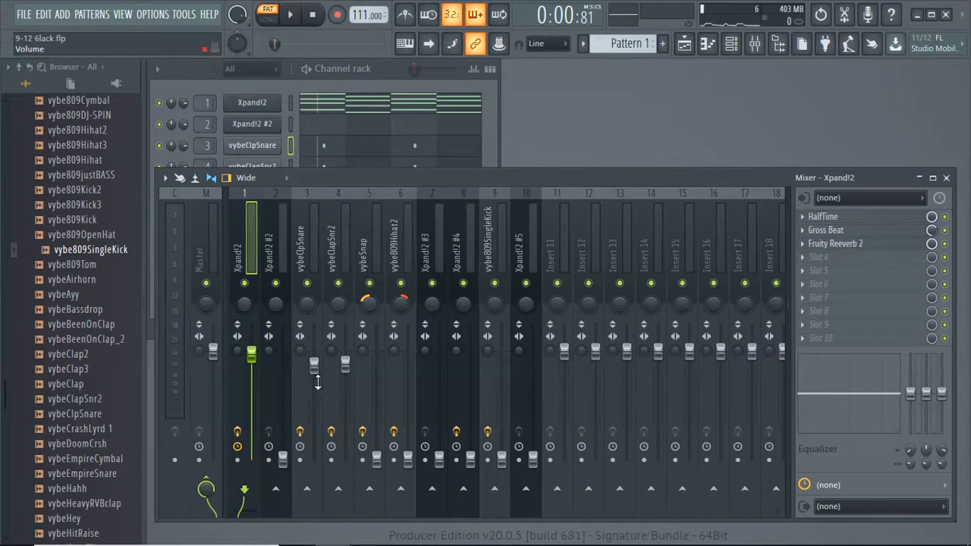
Step: Lower the vybeClapSnr2 fader slightly below the vybeClpSnare fader while listening to Pattern 1
key("space")
left_click_drag(346, 365, 345, 374)
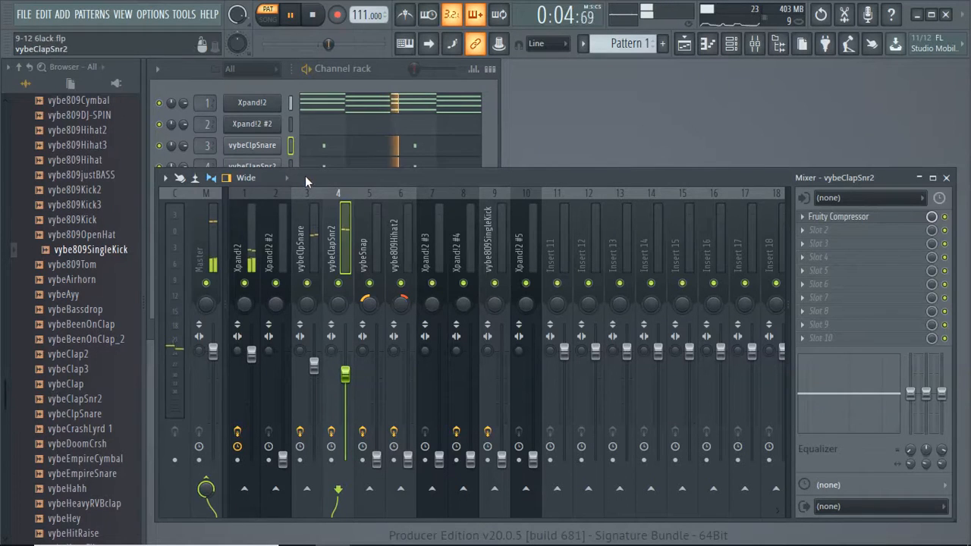
left_click(379, 71)
key("space")
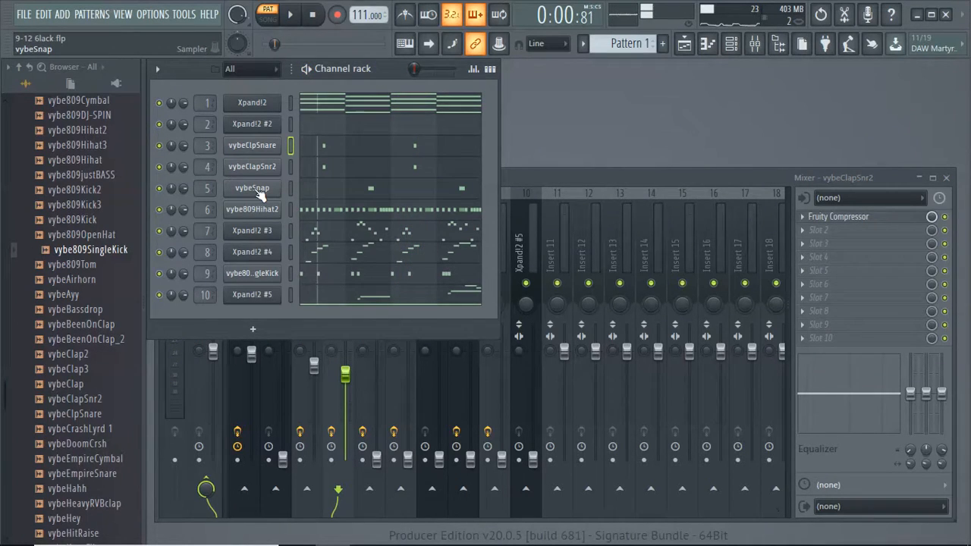
Step: Check the vybeSnap notes in the piano roll and raise the vybeSnap mixer fader to slightly below vybeClapSnr2's
left_click(321, 195)
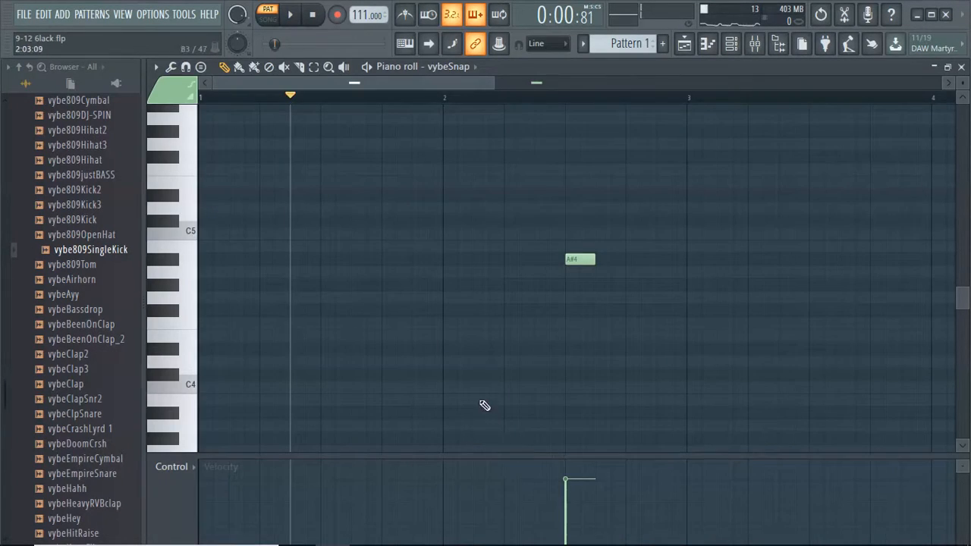
key("Escape")
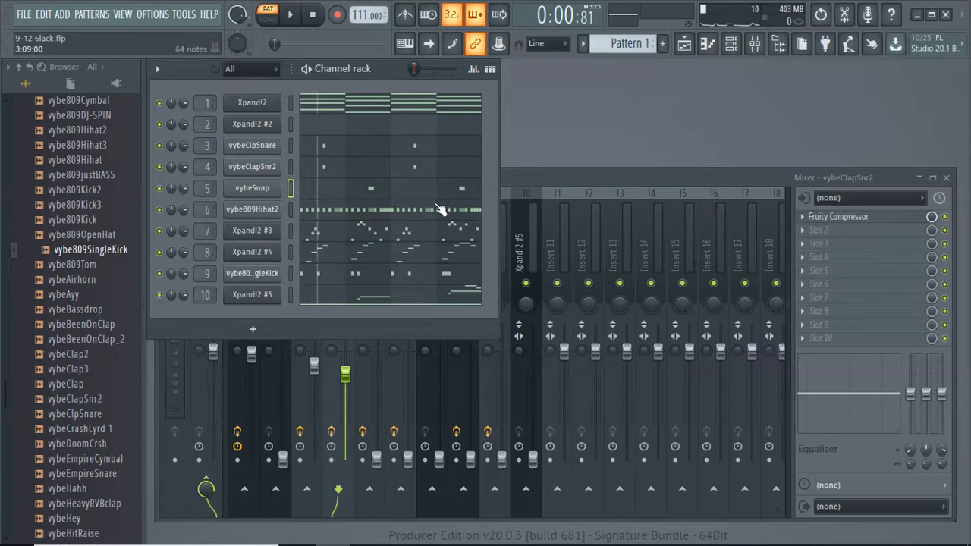
left_click(603, 183)
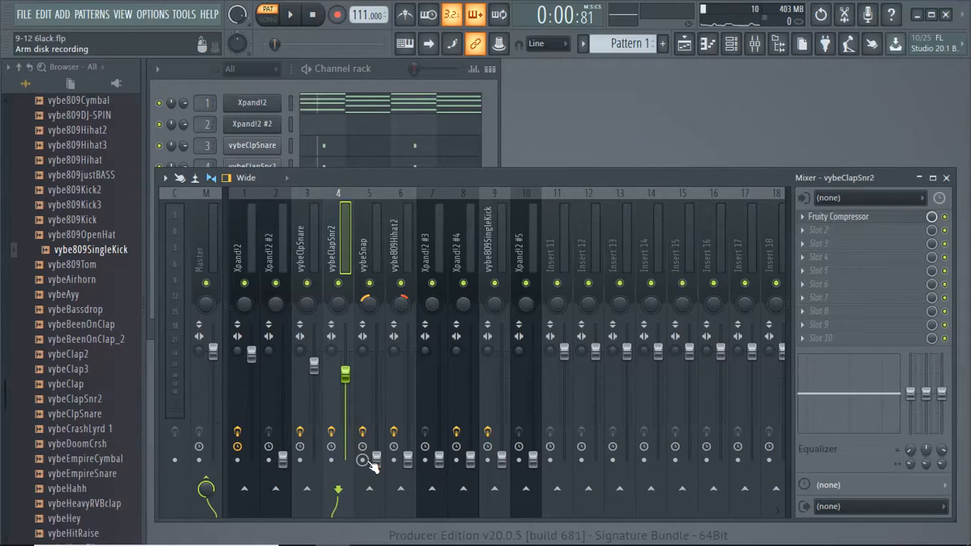
left_click_drag(377, 459, 377, 388)
Step: Reset the vybeSnap panning to centre and raise its fader to about -5.0 dB while Pattern 1 plays
key("space")
right_click(367, 302)
left_click(390, 312)
key("space")
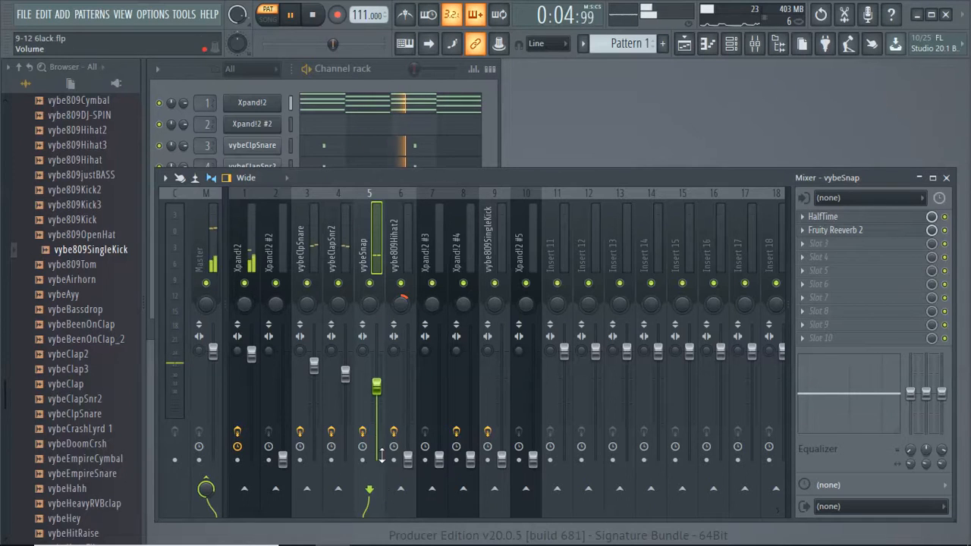
left_click_drag(376, 387, 376, 374)
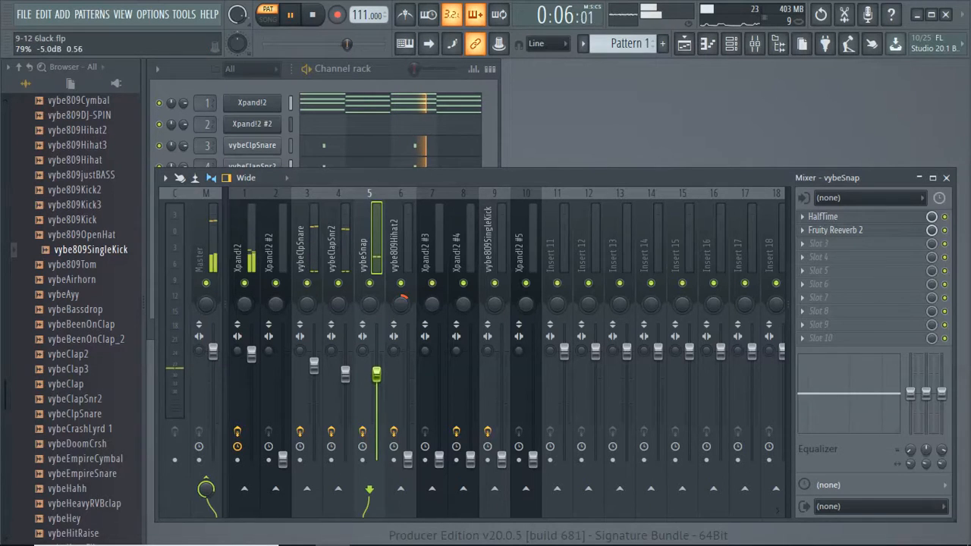
Step: Stop playback and turn on Normalize for the sample in the vybeSnap channel settings
left_click(390, 67)
key("space")
left_click(259, 193)
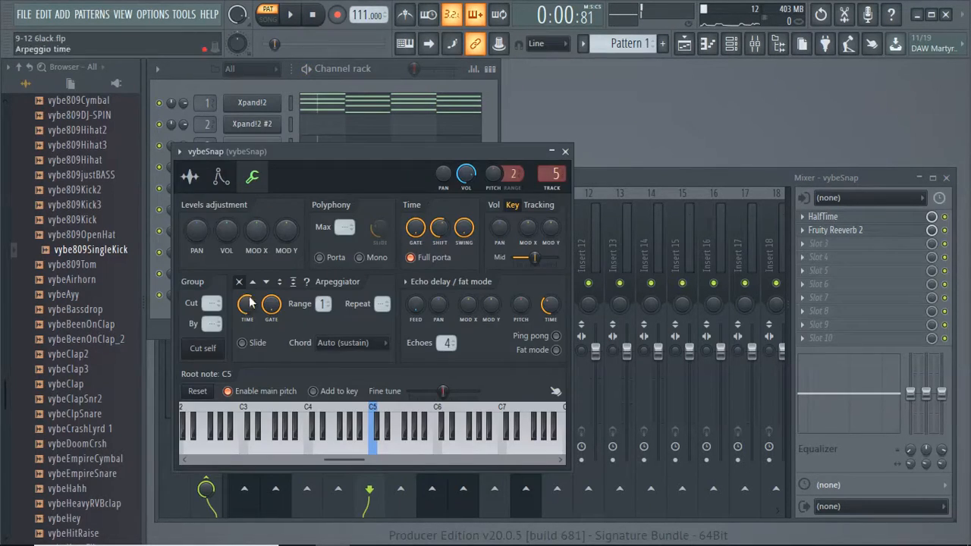
left_click(190, 178)
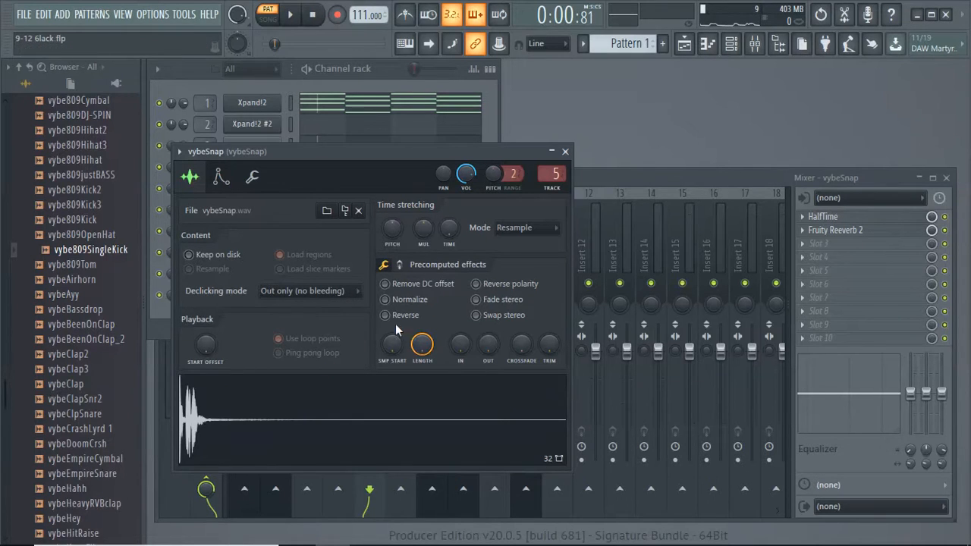
left_click(410, 300)
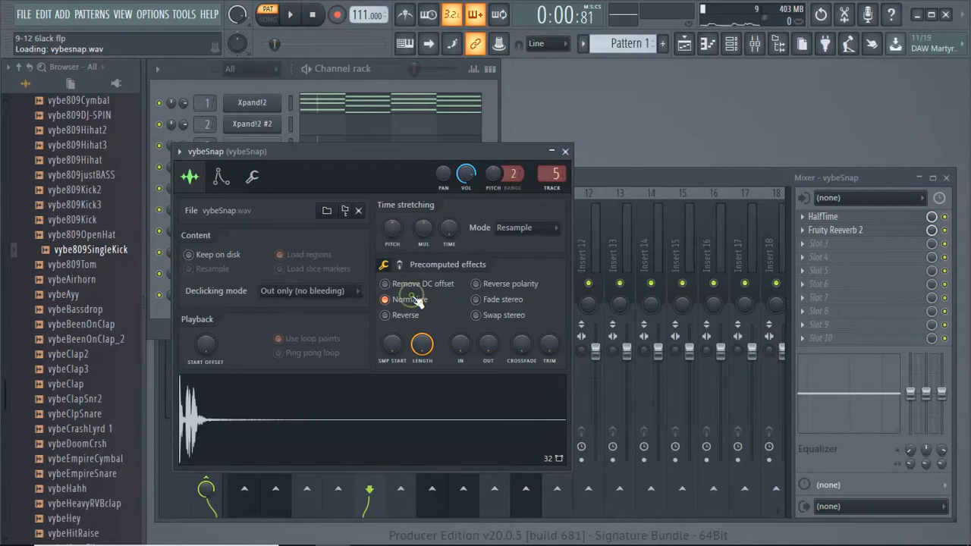
Step: Nudge the volume multiplier in vybeSnap's levels adjustment and close the channel settings
left_click(255, 178)
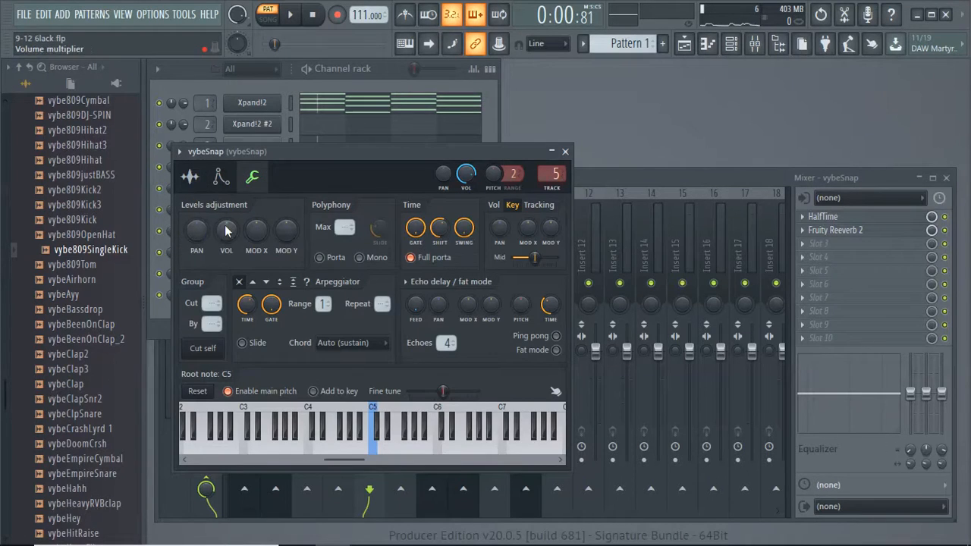
mouse_move(223, 238)
left_mouse_down()
mouse_move(222, 218)
mouse_move(222, 235)
left_mouse_up()
left_click(566, 151)
Step: Play Pattern 1 and raise the vybeSnap mixer fader to about -2.7 dB
key("space")
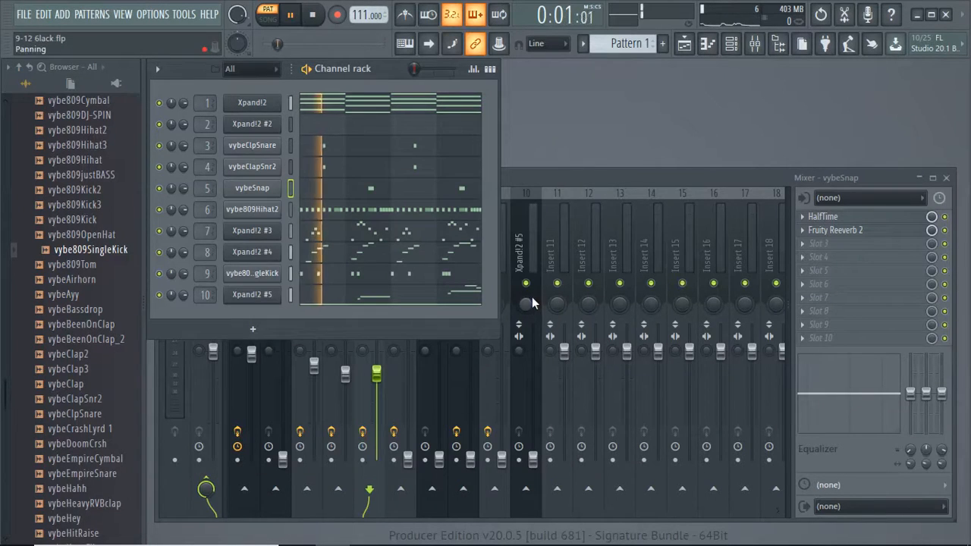
left_click(545, 178)
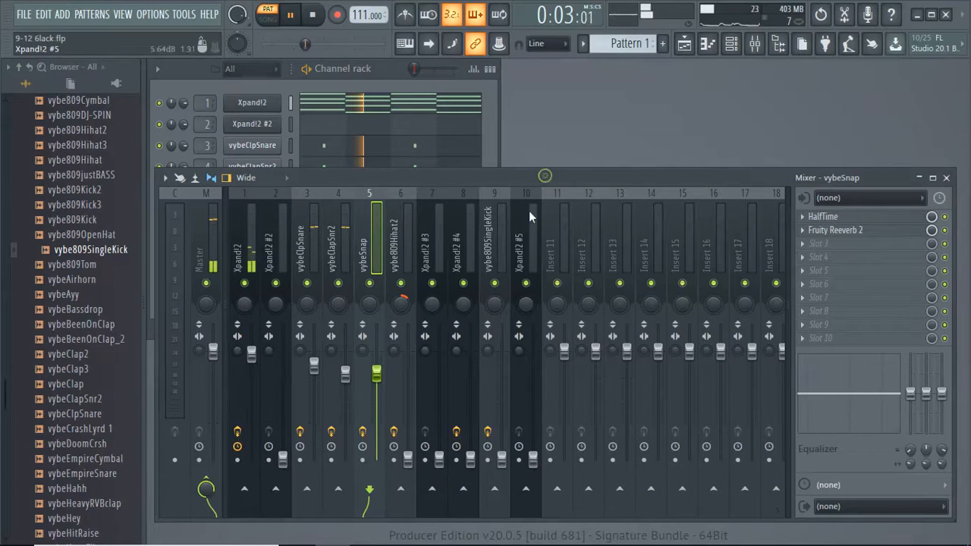
left_click_drag(375, 374, 376, 369)
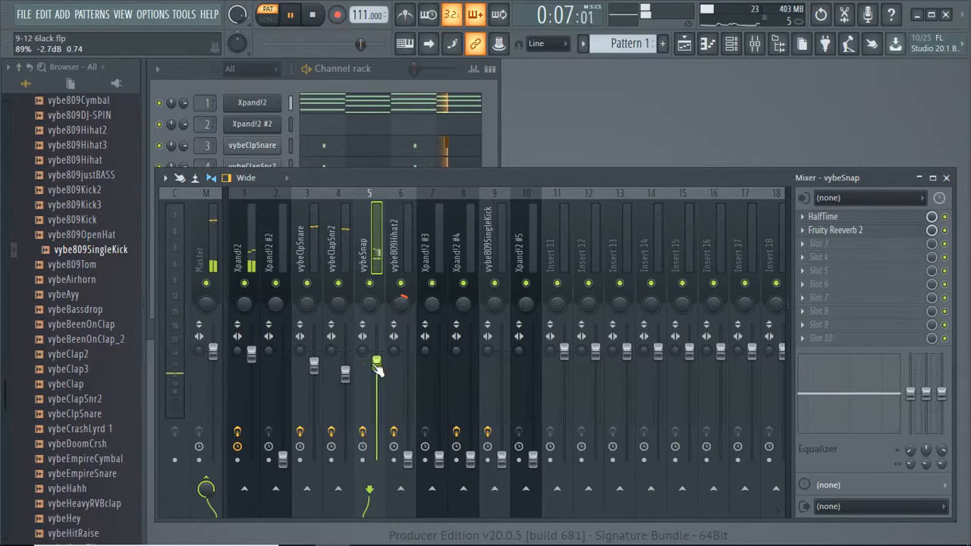
Step: Stop playback and check the HalfTime effect settings on the vybeSnap mixer track
key("space")
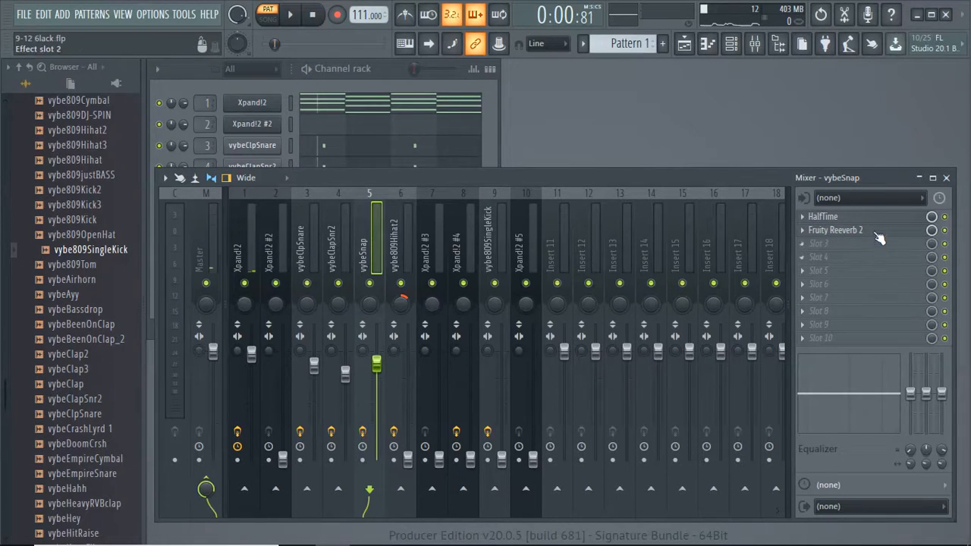
left_click(870, 224)
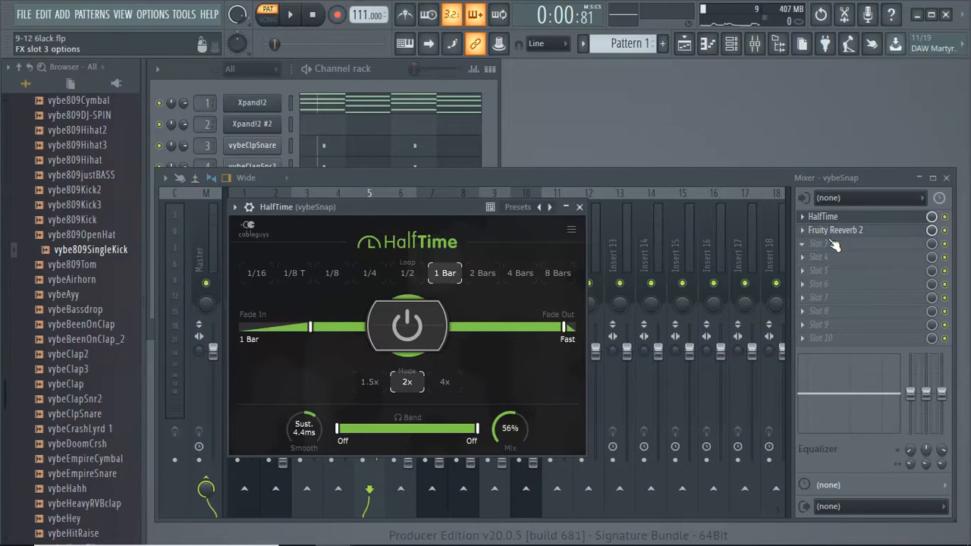
left_click(580, 207)
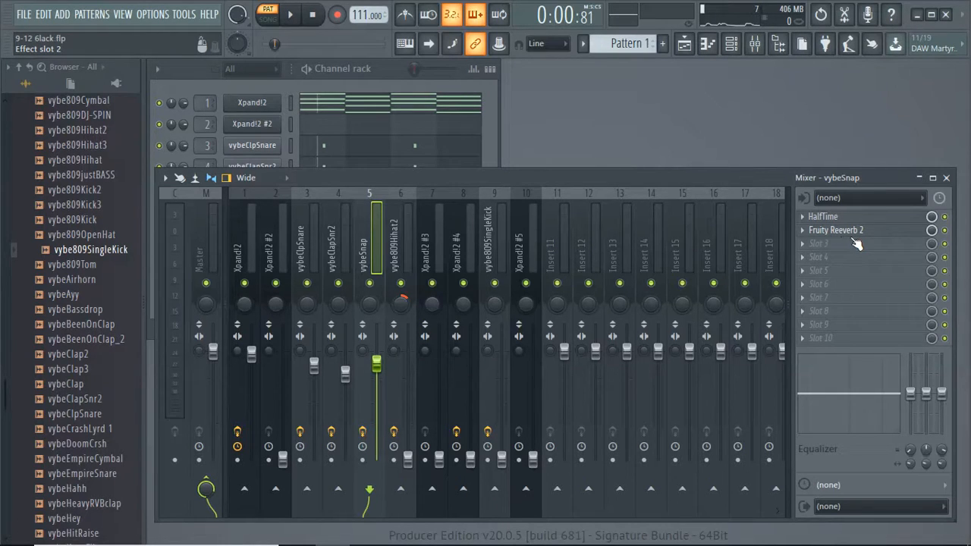
Step: Play Pattern 1 and lower the vybeSnap fader to about -4.5 dB and the vybeClpSnare fader to about -4.2 dB
key("space")
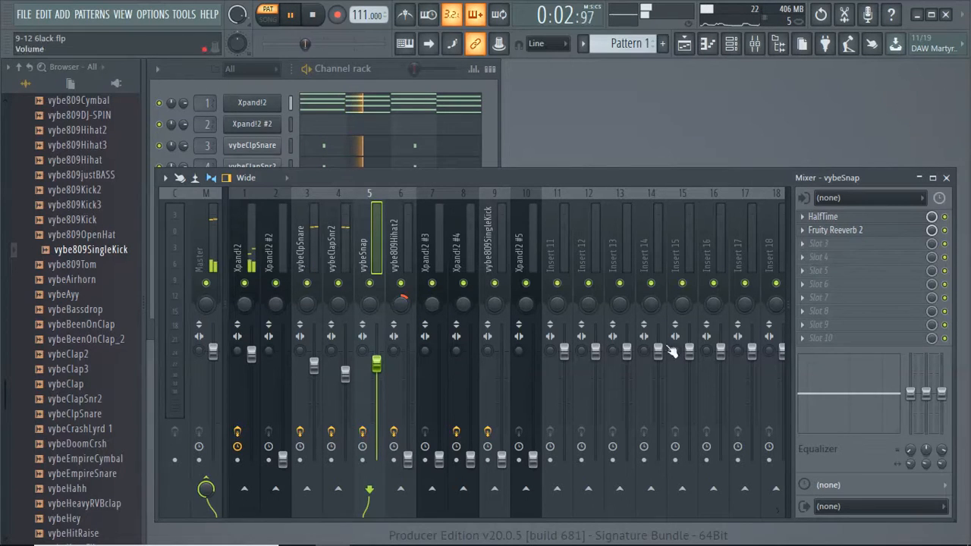
left_click_drag(376, 365, 376, 371)
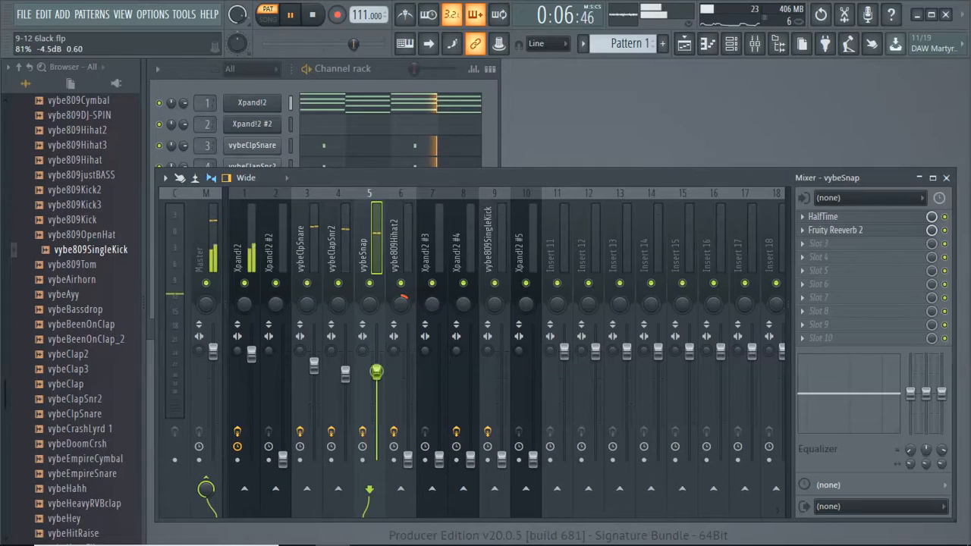
left_click(345, 373)
left_click_drag(313, 368, 321, 379)
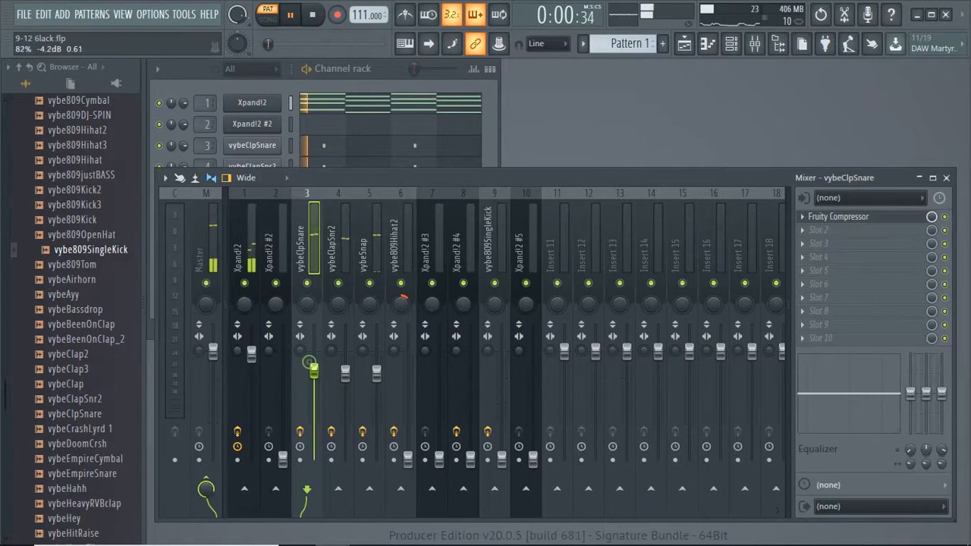
left_click_drag(346, 371, 312, 368)
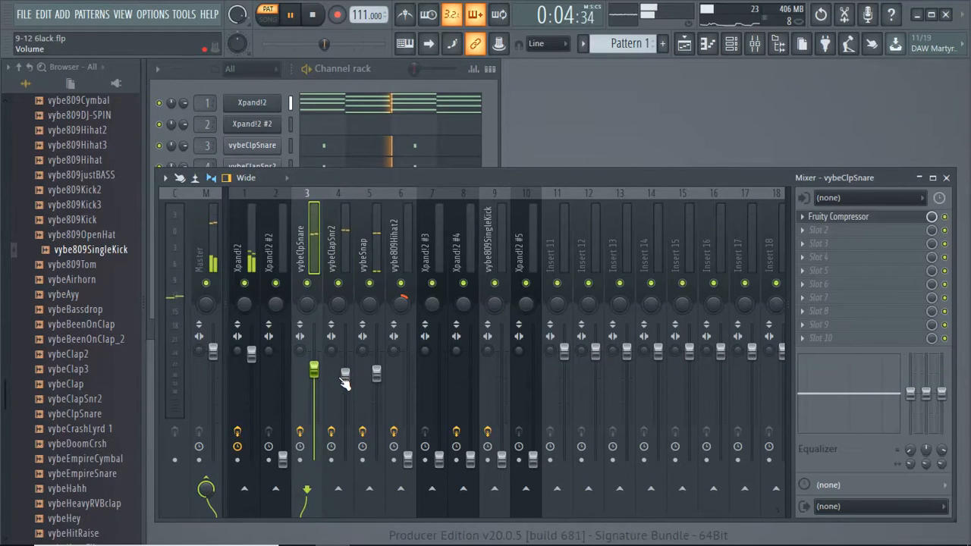
Step: Lower the vybeSnap mixer fader further to about -9.8 dB and stop playback
left_click(346, 375)
left_click_drag(380, 381, 381, 403)
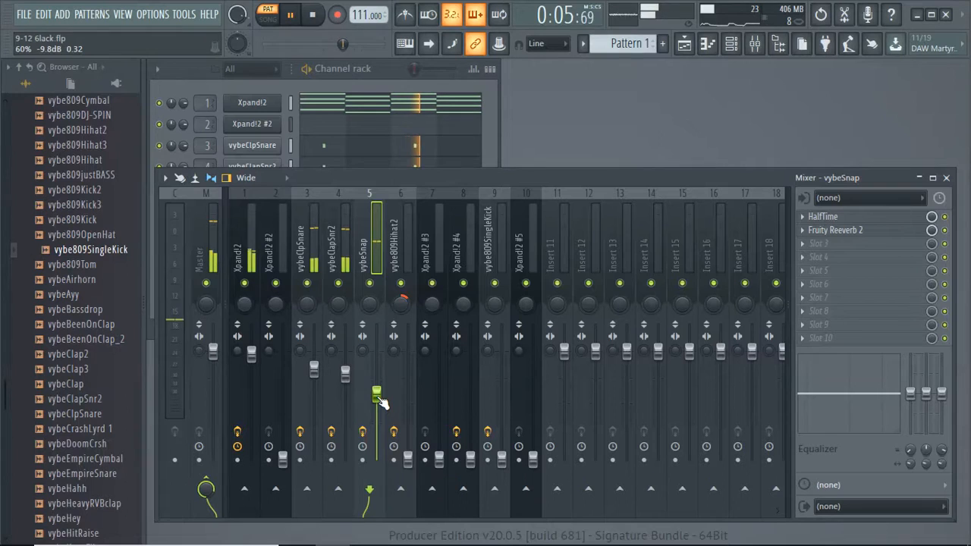
key("space")
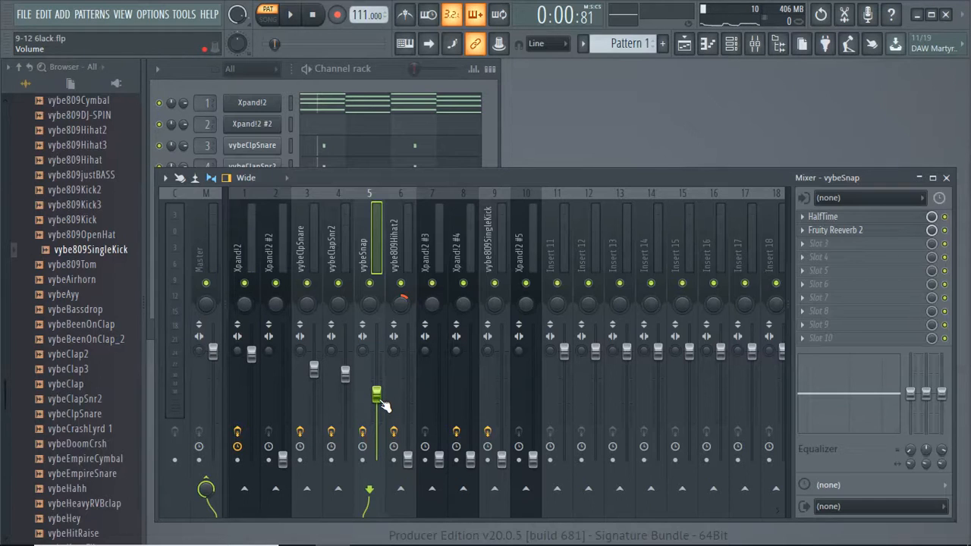
Step: Raise the vybe809Hihat2 fader to about -4.1 dB, playing Pattern 1 to judge its level, and stop playback
left_click(401, 243)
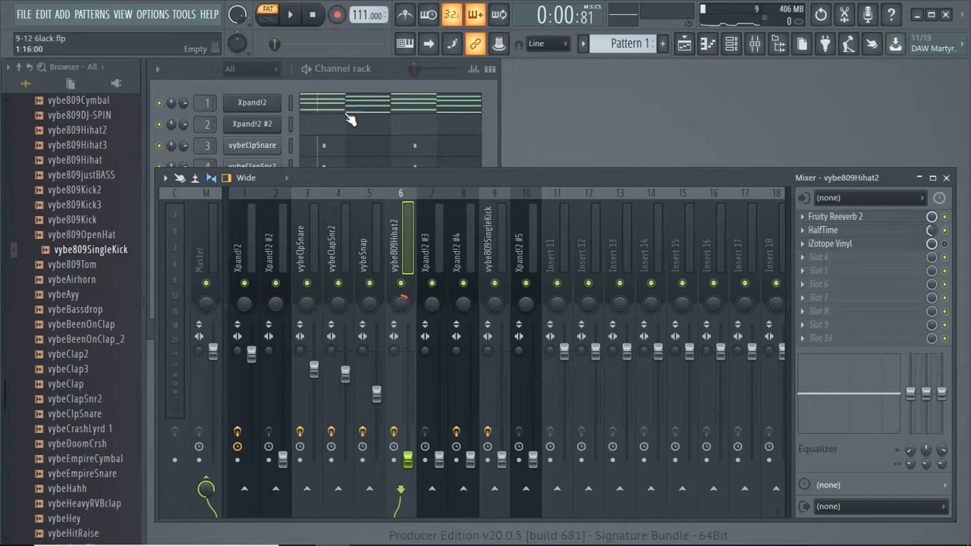
left_click(367, 70)
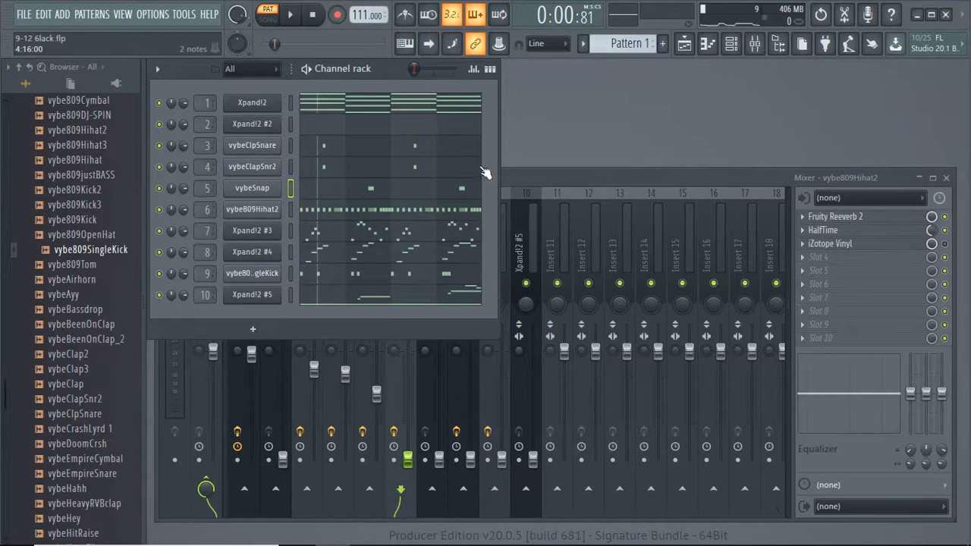
left_click(516, 177)
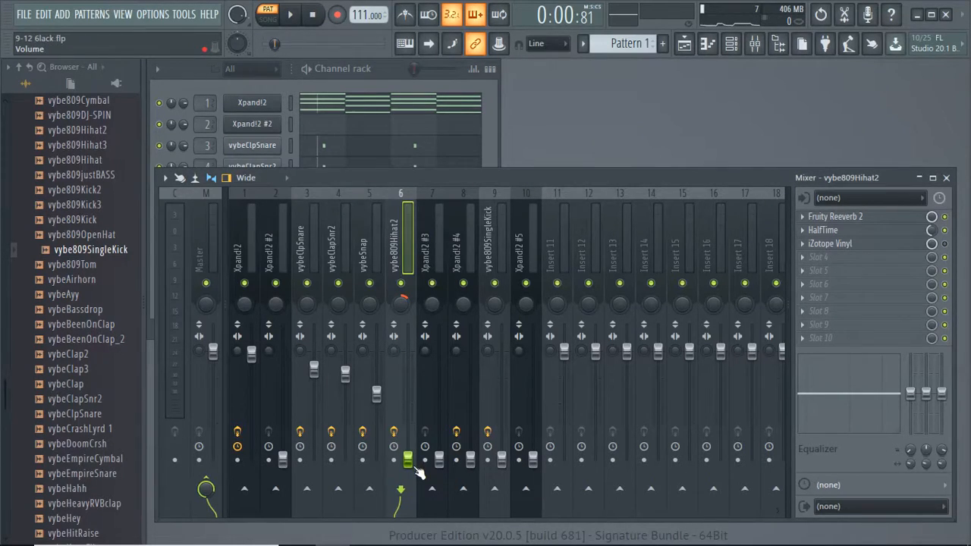
left_click_drag(408, 459, 407, 369)
key("space")
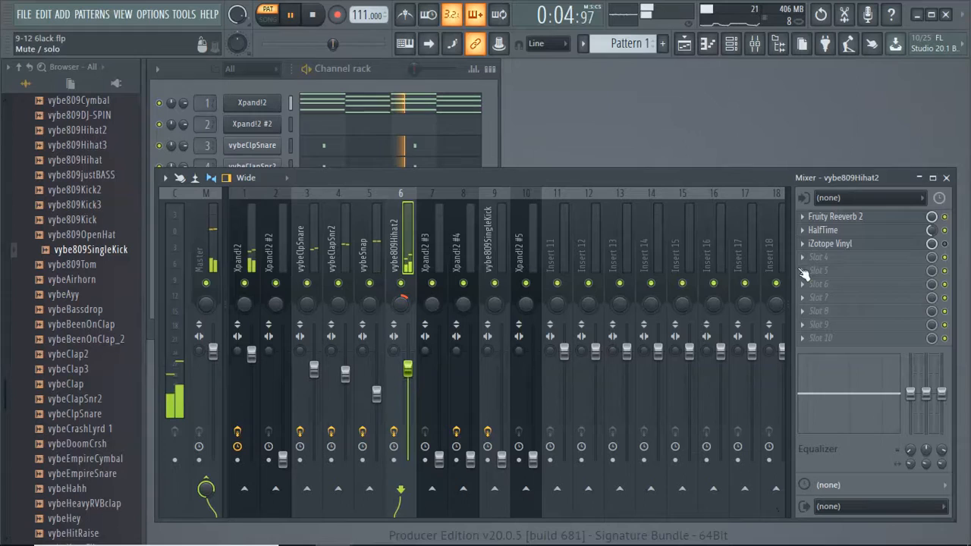
left_click_drag(408, 369, 408, 369)
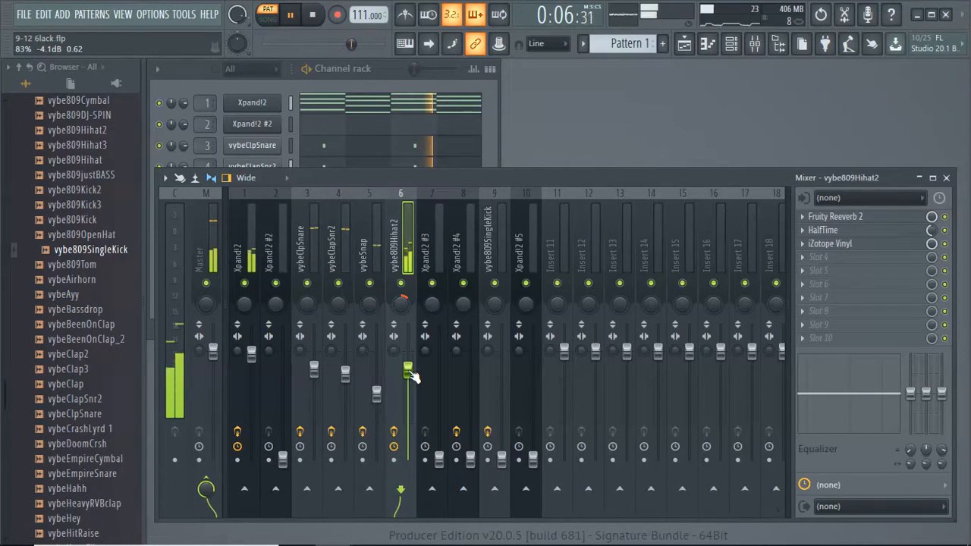
key("space")
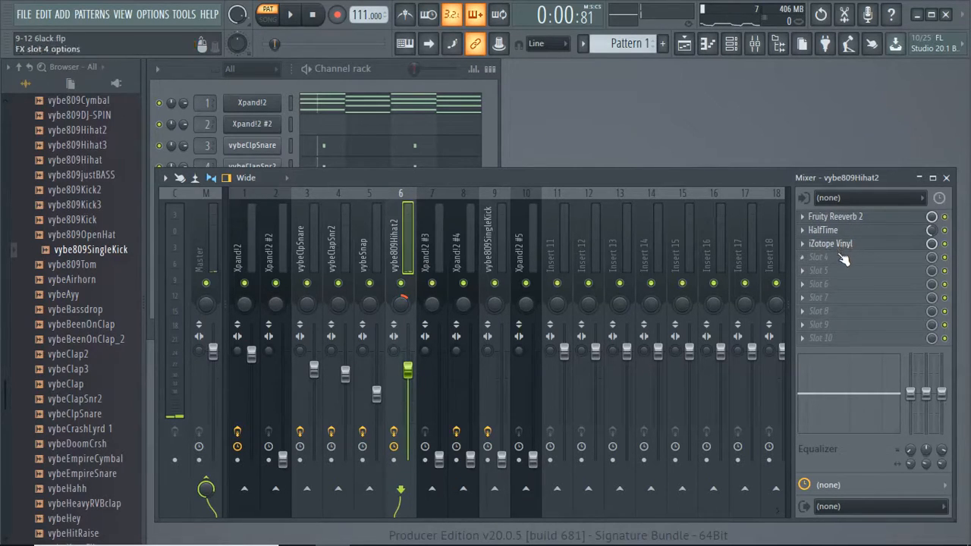
Step: Play Pattern 1 and raise the Xpand!2 #3 mixer fader from zero to about -5.0 dB
key("space")
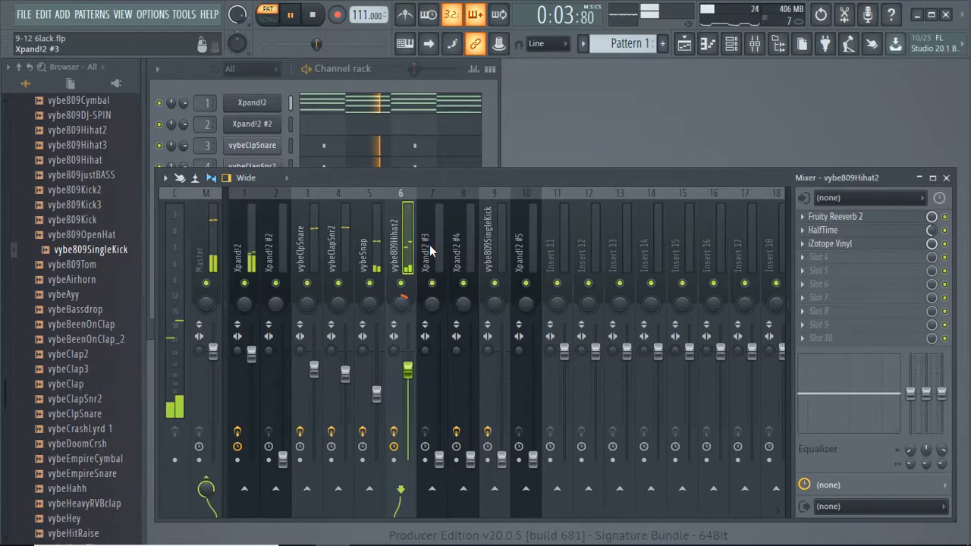
left_click(426, 311)
left_click(389, 76)
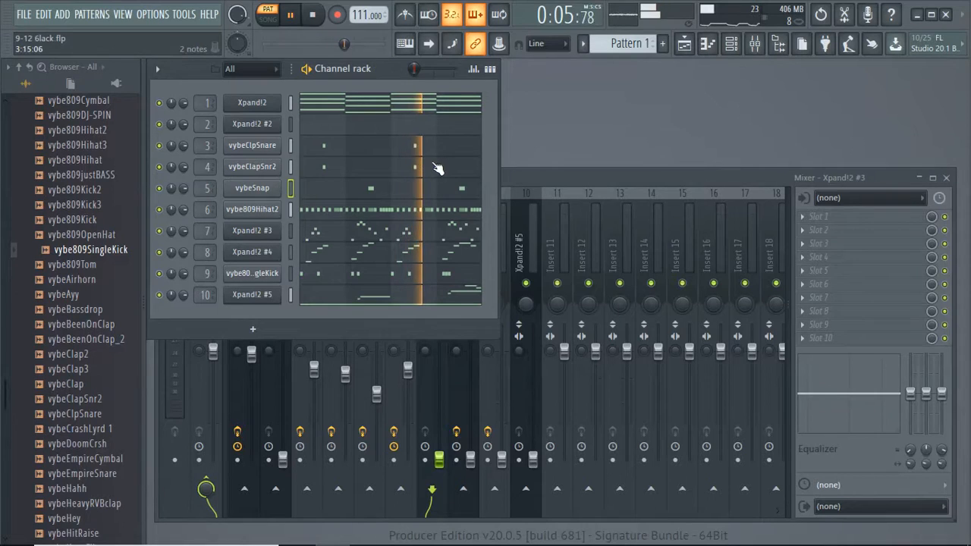
left_click(510, 187)
left_click(428, 272)
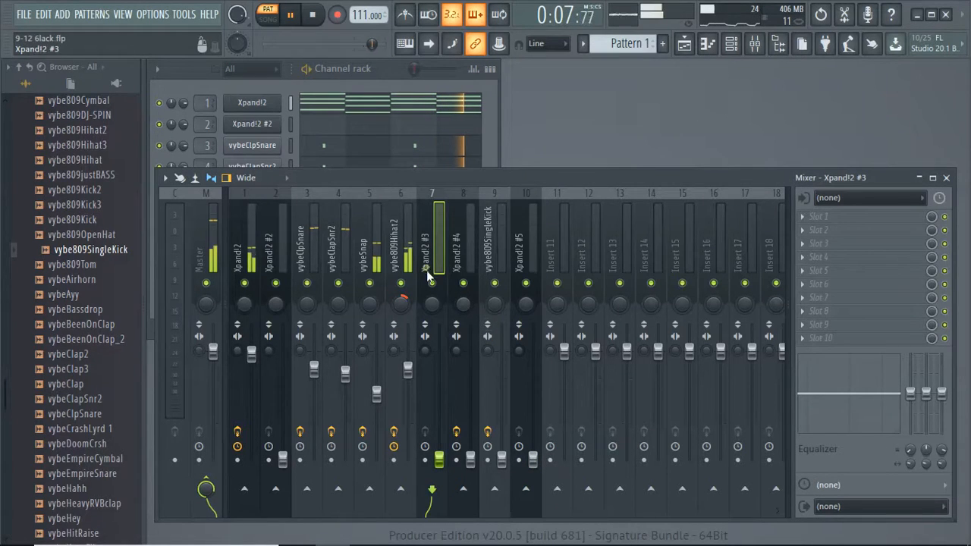
left_click_drag(437, 460, 438, 376)
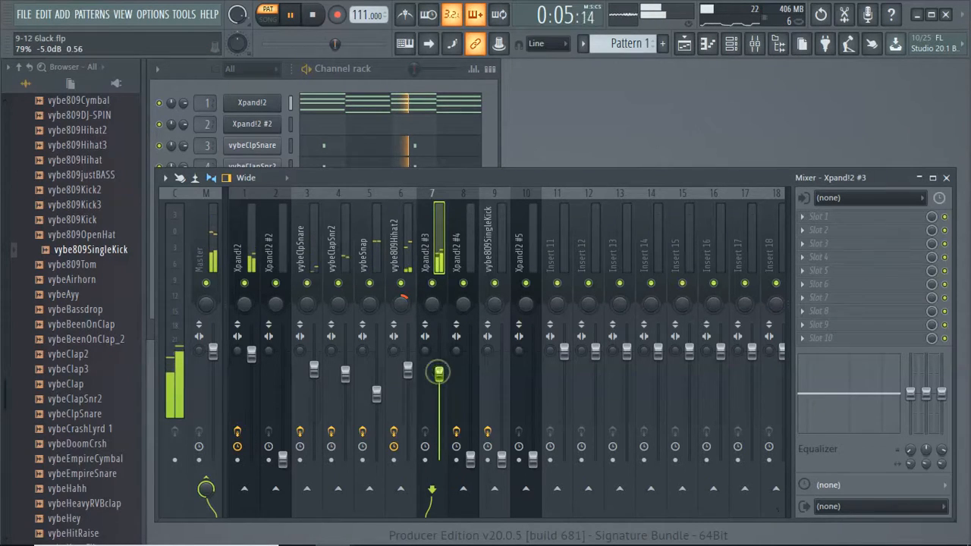
Step: Rebalance Xpand!2 #3 against the hi-hat by raising its fader slightly above 0 dB, and stop playback
left_click(408, 250)
left_click(429, 250)
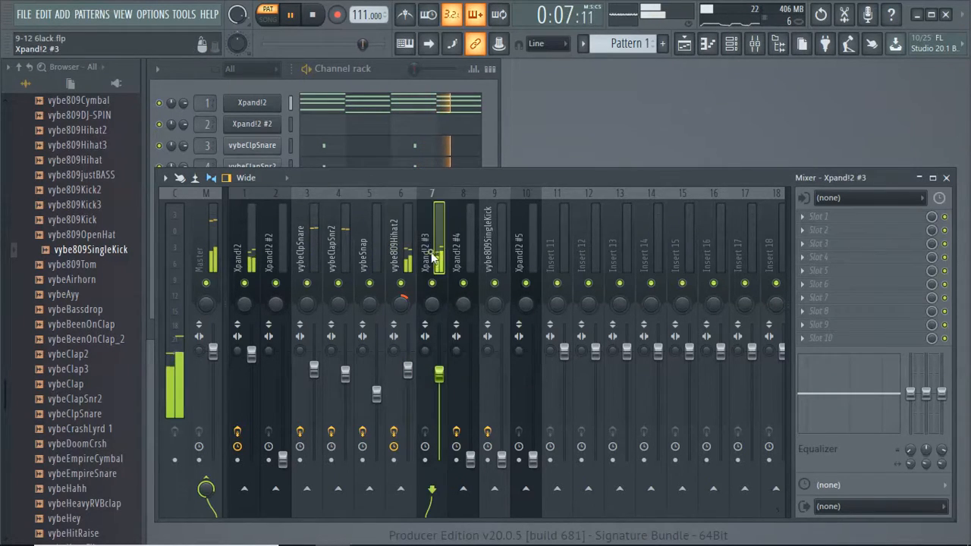
left_click_drag(438, 378, 438, 380)
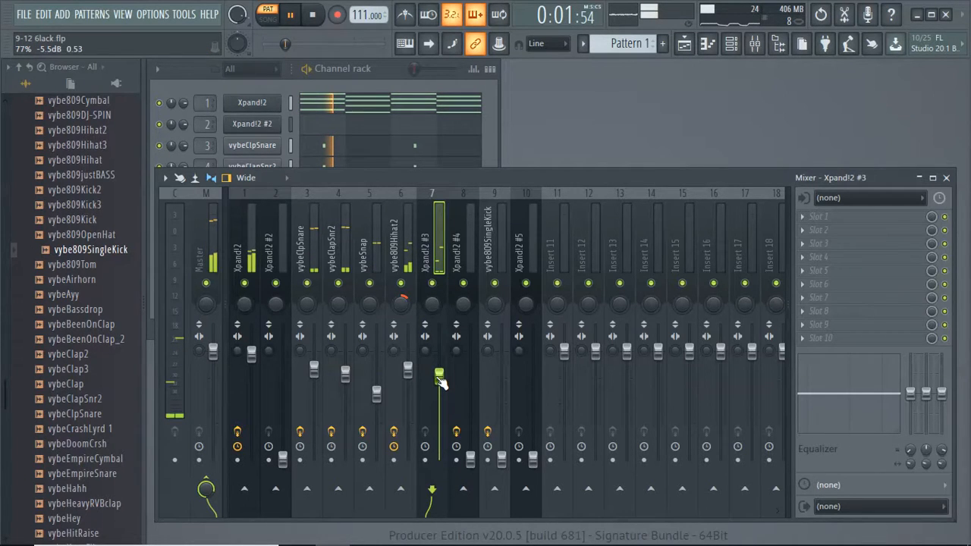
left_click_drag(440, 382, 439, 350)
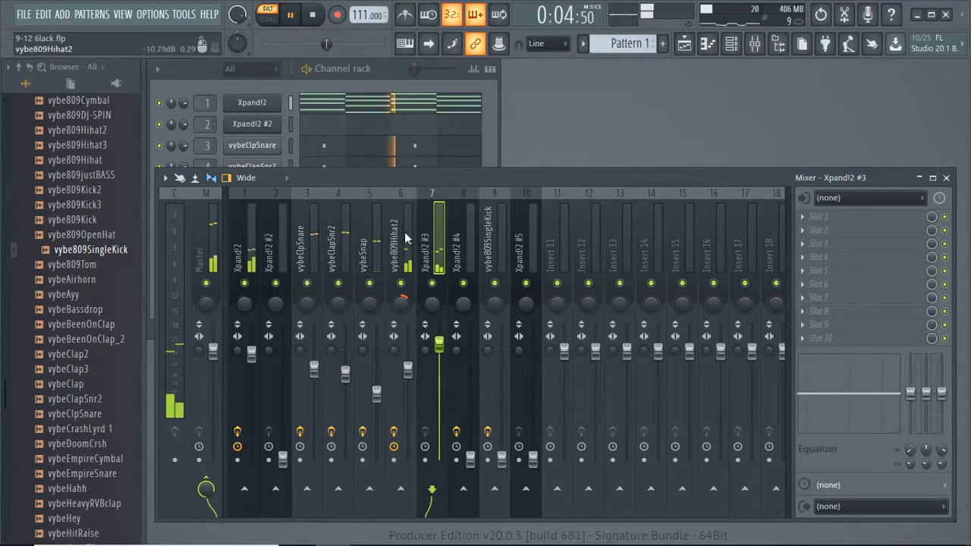
key("space")
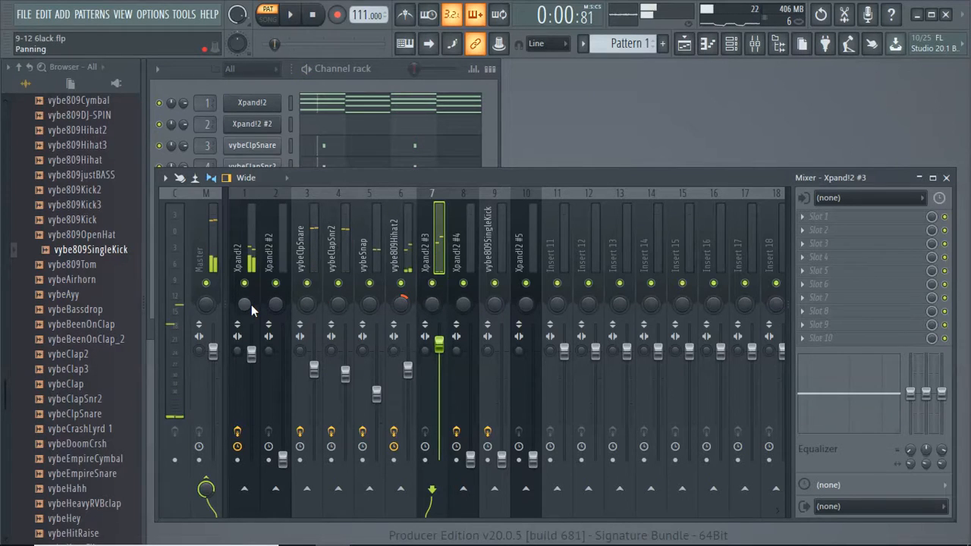
Step: Pan Xpand!2 slightly left and vybeSnap 32% left, checking the snap's position during playback
left_click_drag(249, 302, 249, 334)
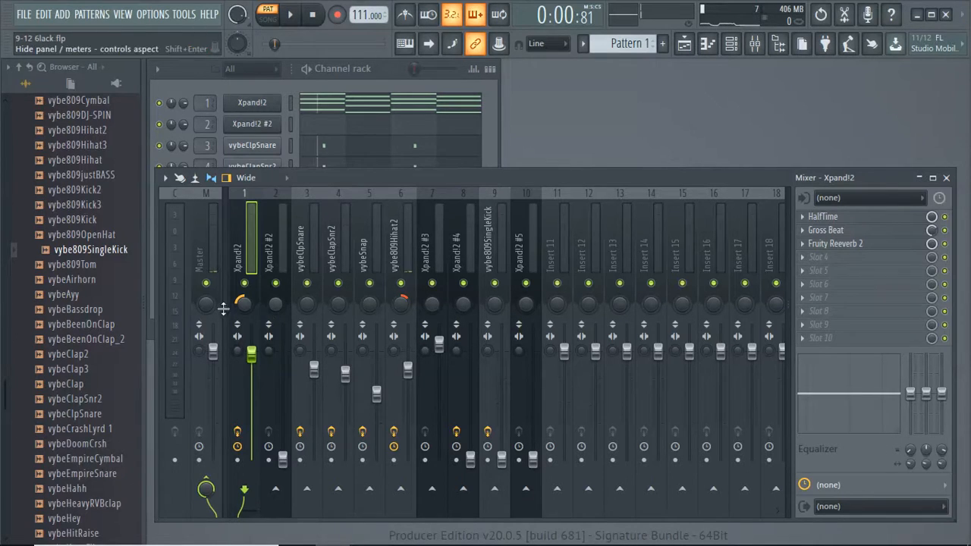
left_click_drag(243, 309, 242, 302)
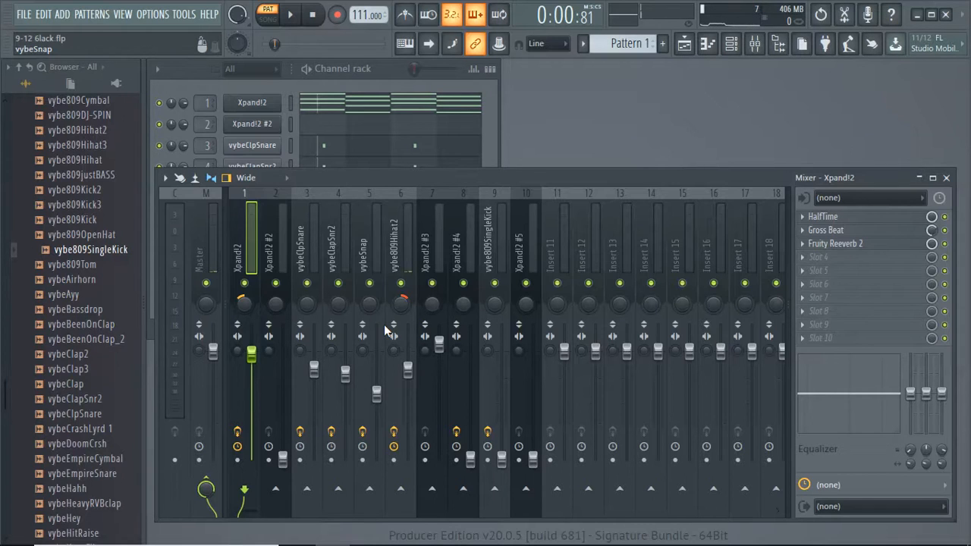
left_click(370, 262)
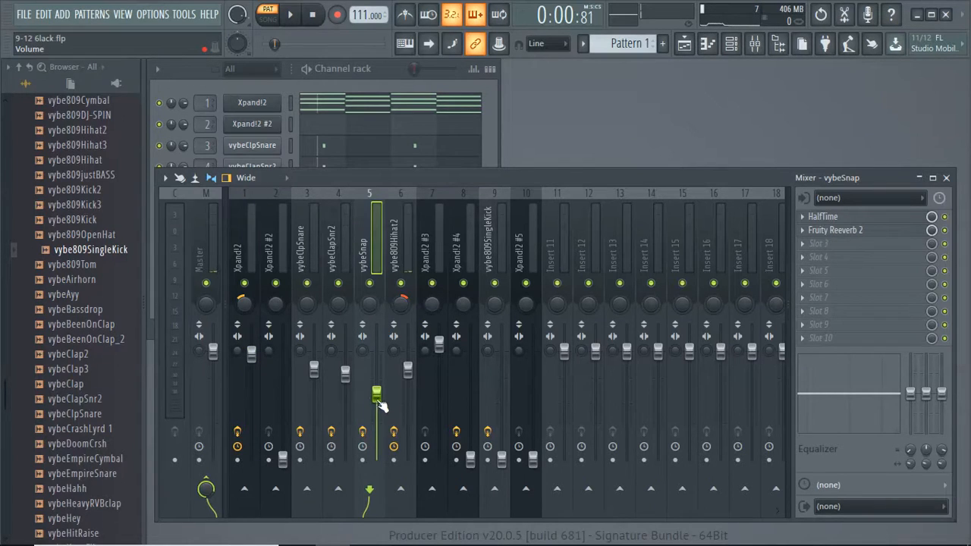
left_click_drag(374, 306, 374, 317)
key("space")
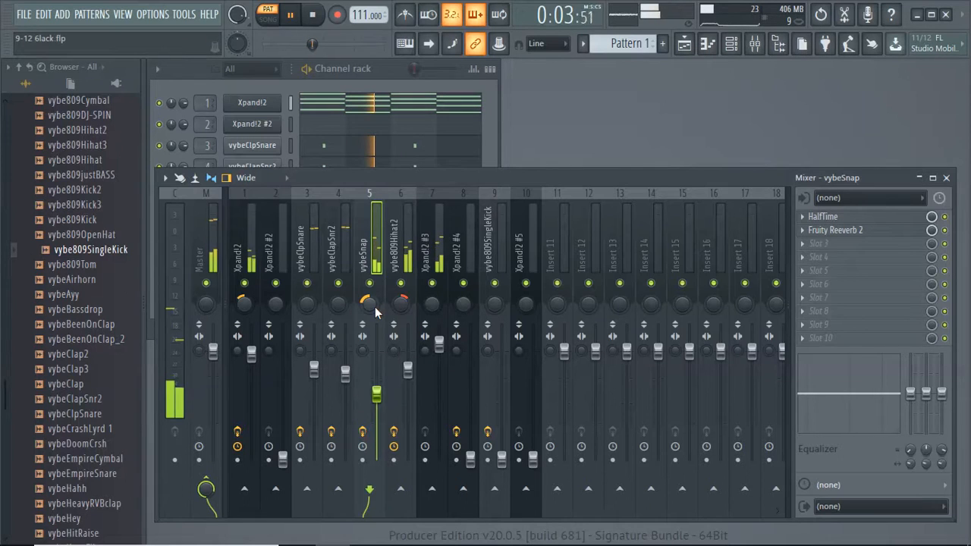
left_click_drag(376, 311, 371, 309)
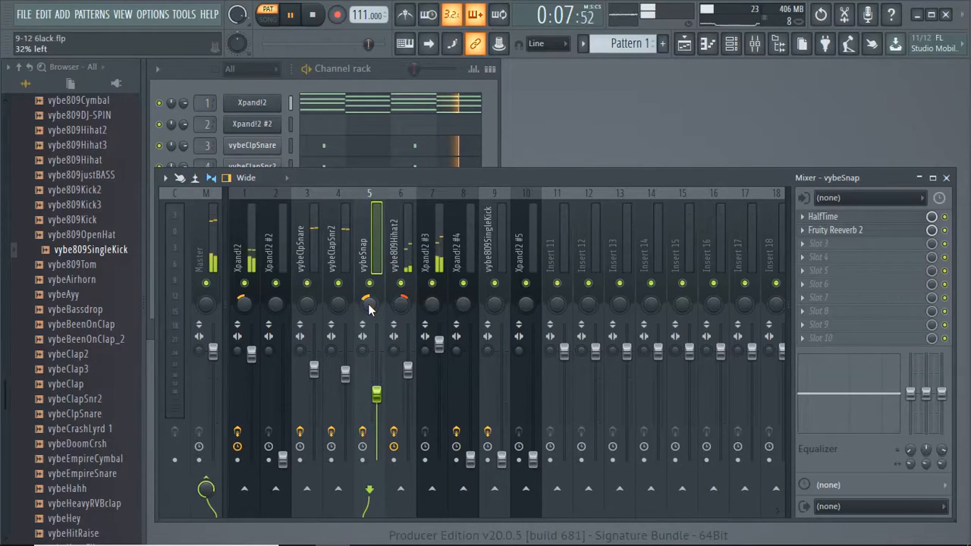
key("space")
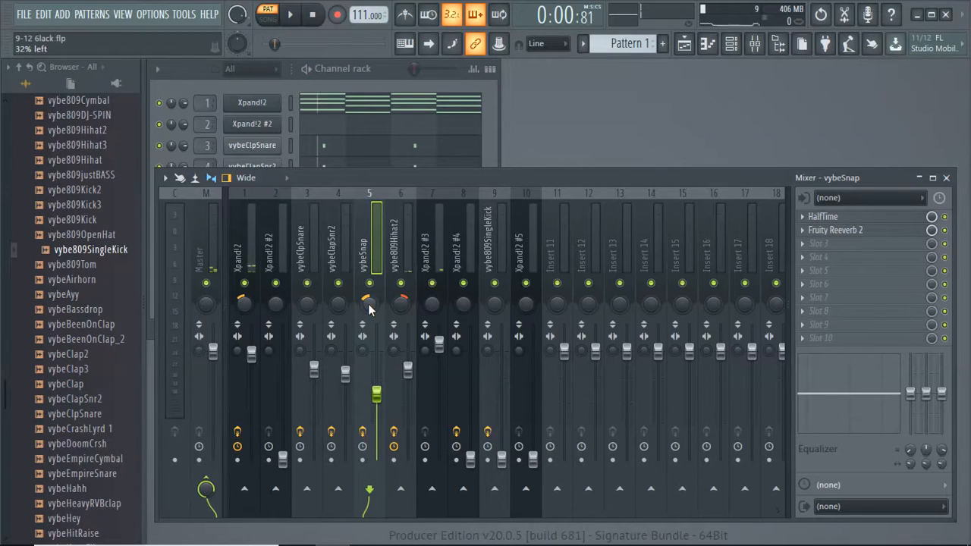
Step: Play Pattern 1, lower the Xpand!2 #3 mixer fader to about 0.2 dB, and stop playback
left_click(424, 249)
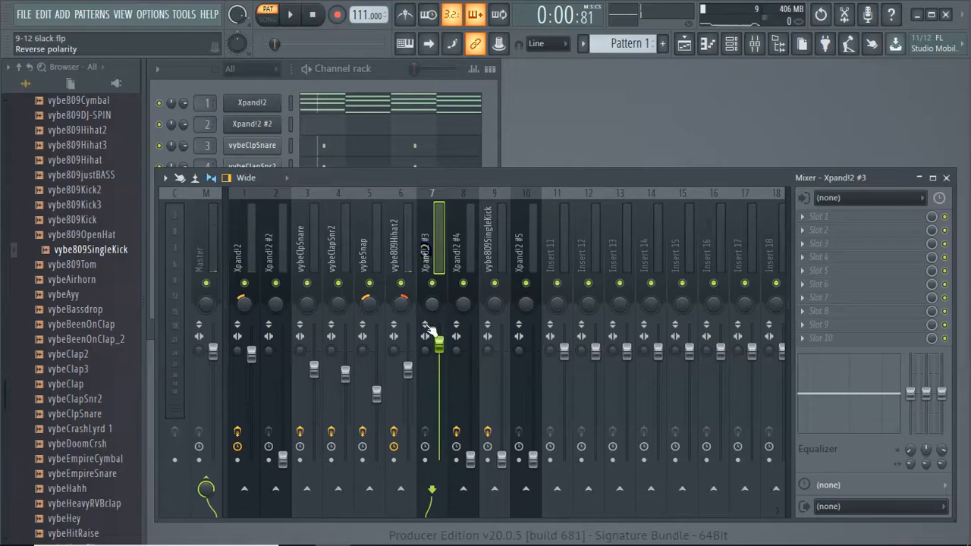
key("space")
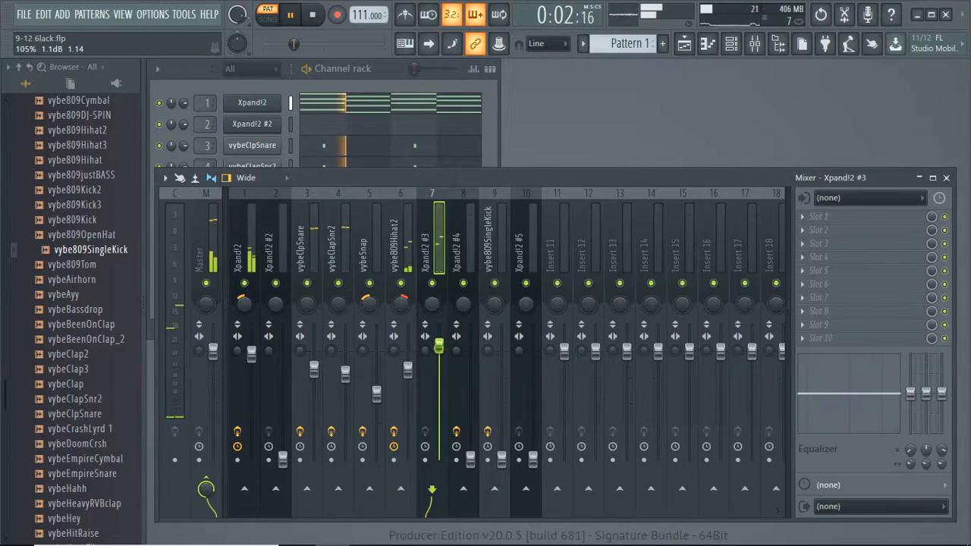
left_click_drag(440, 349, 440, 352)
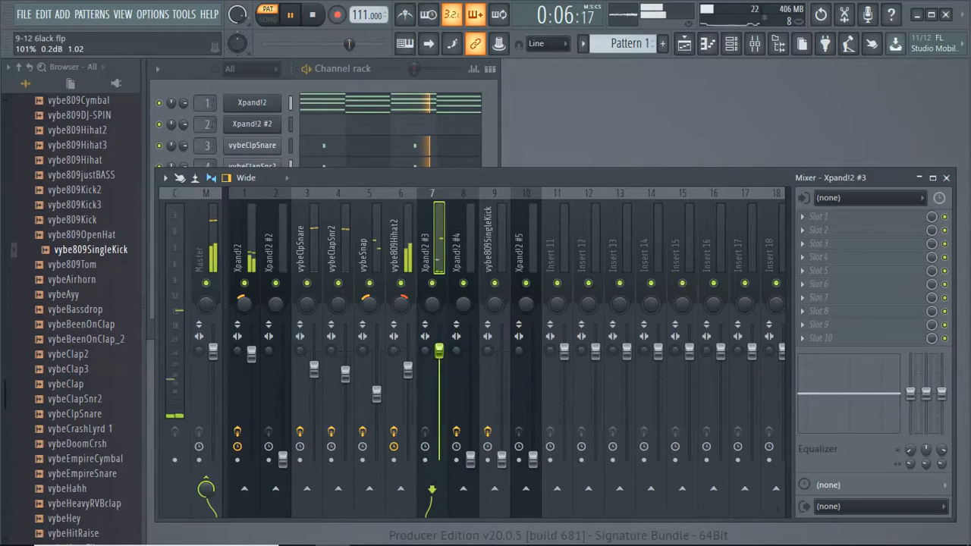
key("space")
Step: Add Fruity Chorus to the first effect slot of Xpand!2 #3 and load its CE Chorus preset
left_click(835, 216)
mouse_move(835, 226)
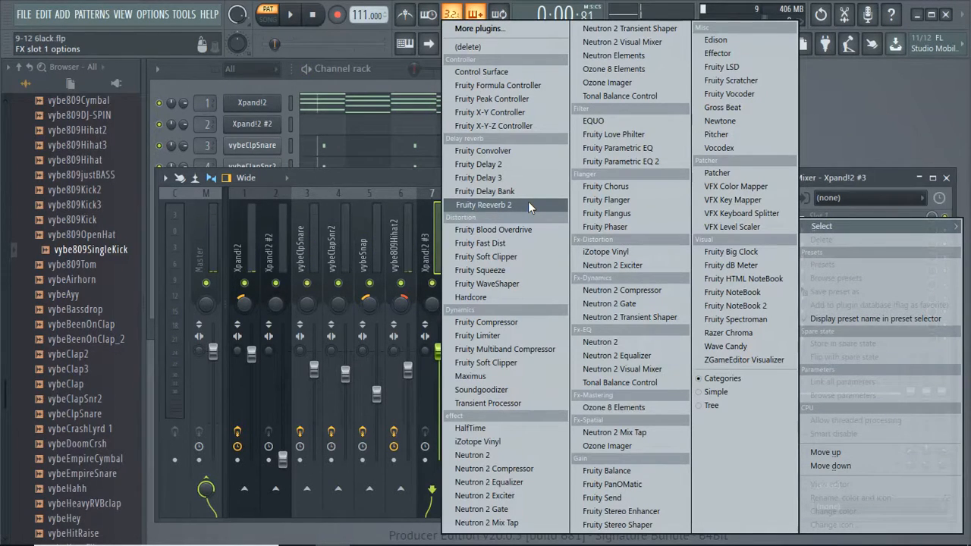
left_click(606, 186)
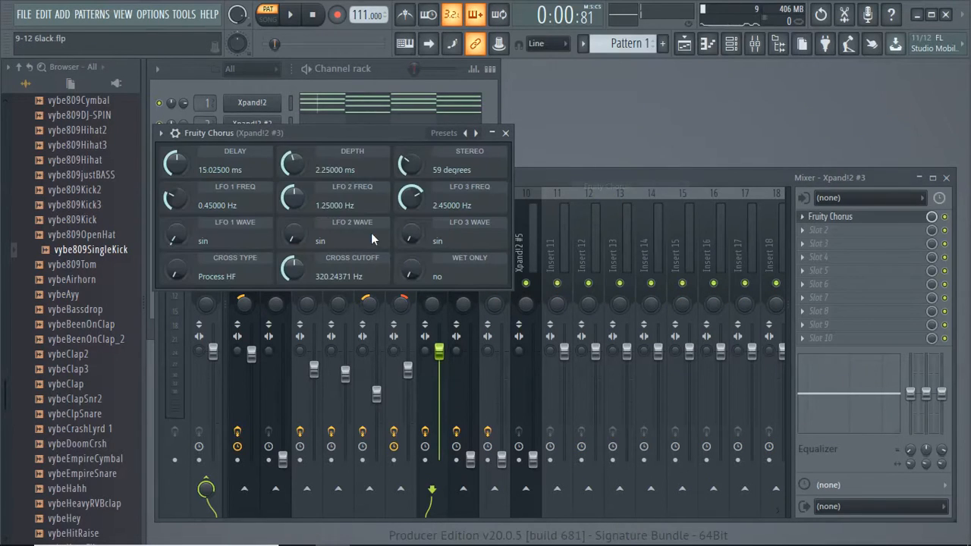
left_click(160, 133)
mouse_move(191, 186)
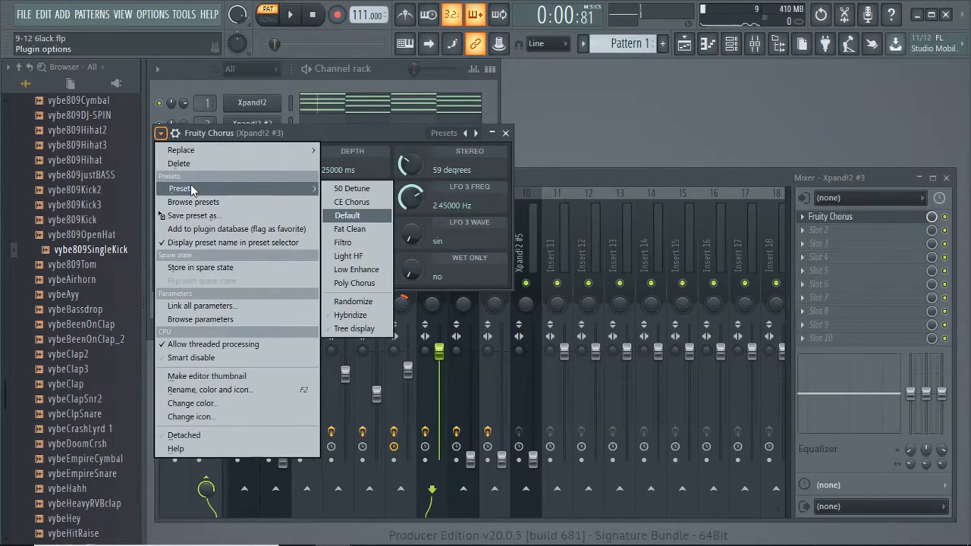
left_click(376, 202)
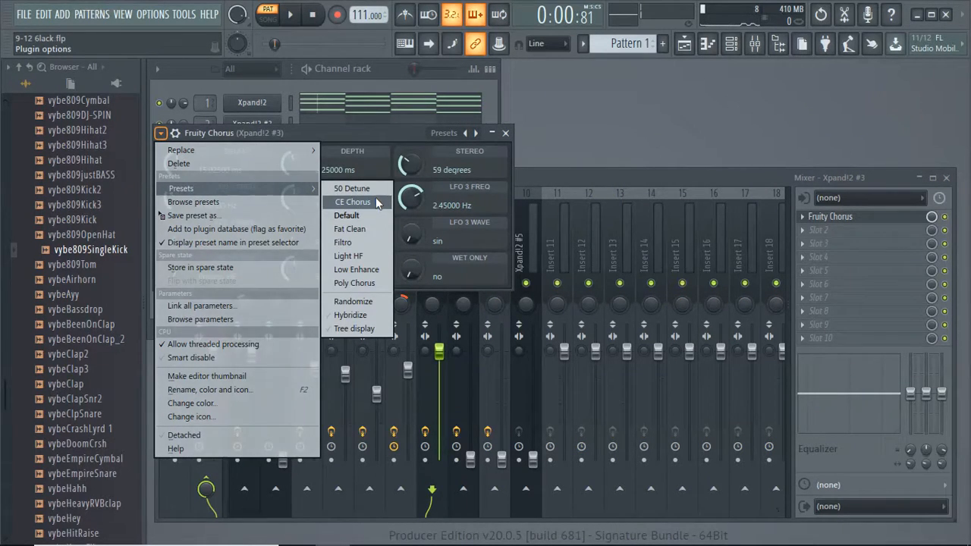
Step: During playback, set the chorus delay to about 5.5 ms and cross cutoff to about 42 Hz, and slightly lower LFO 1 frequency
key("space")
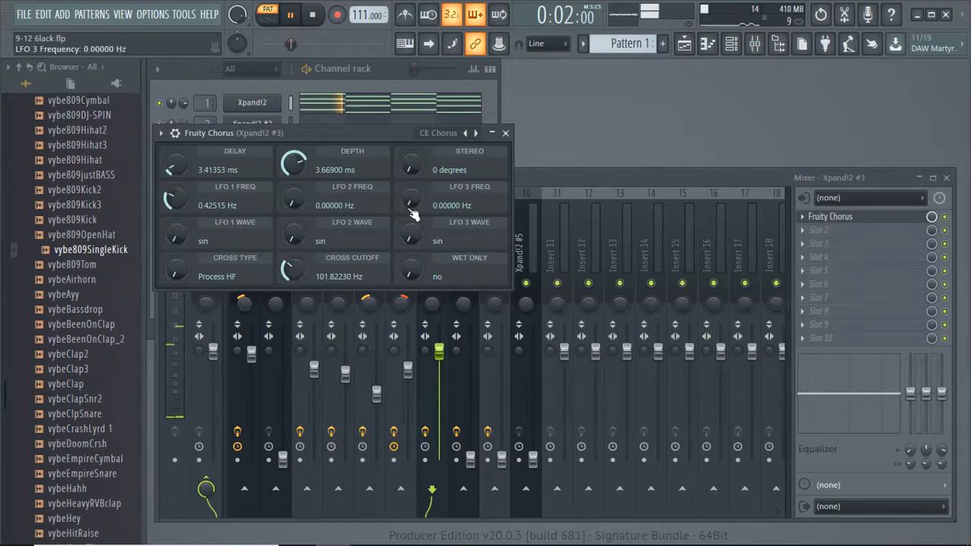
scroll(175, 167, "up", 8)
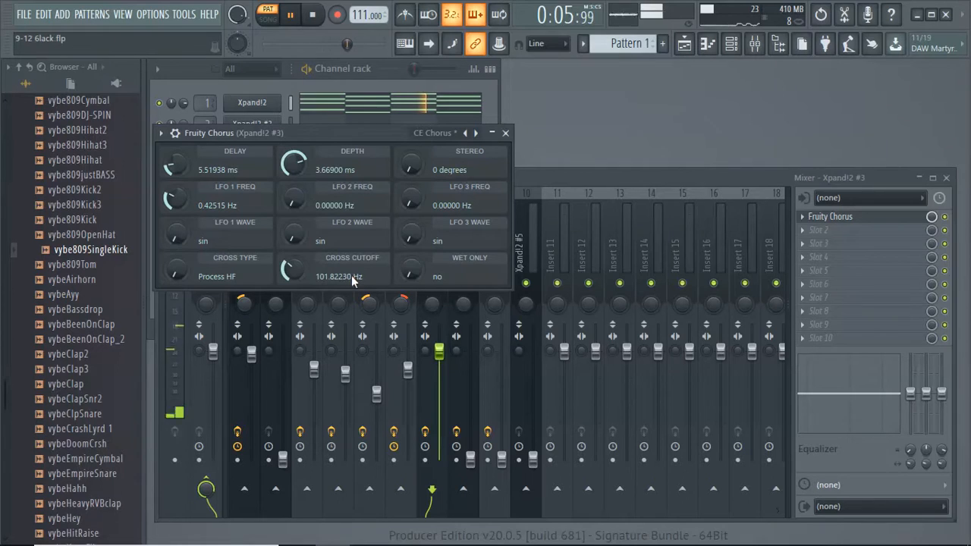
left_click_drag(292, 269, 292, 299)
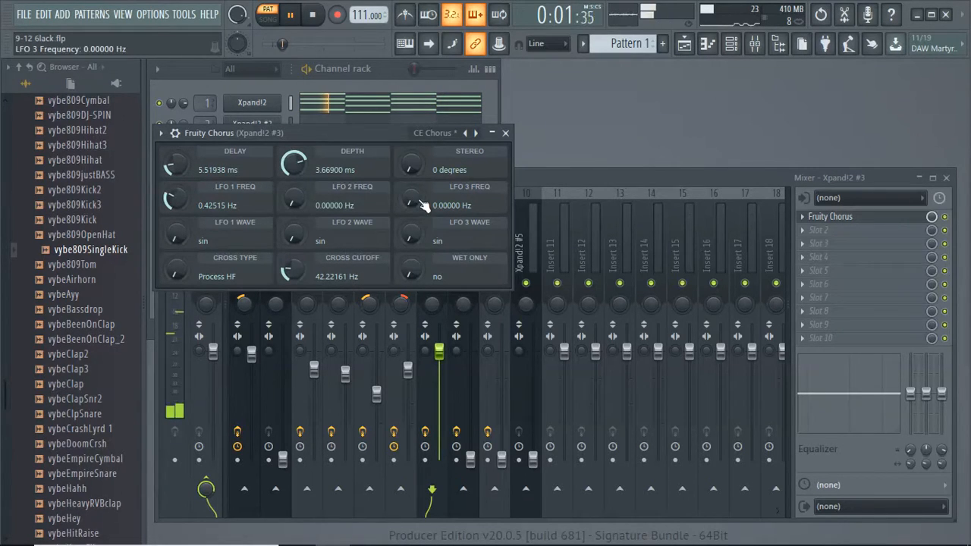
left_click_drag(174, 199, 174, 208)
left_click(506, 133)
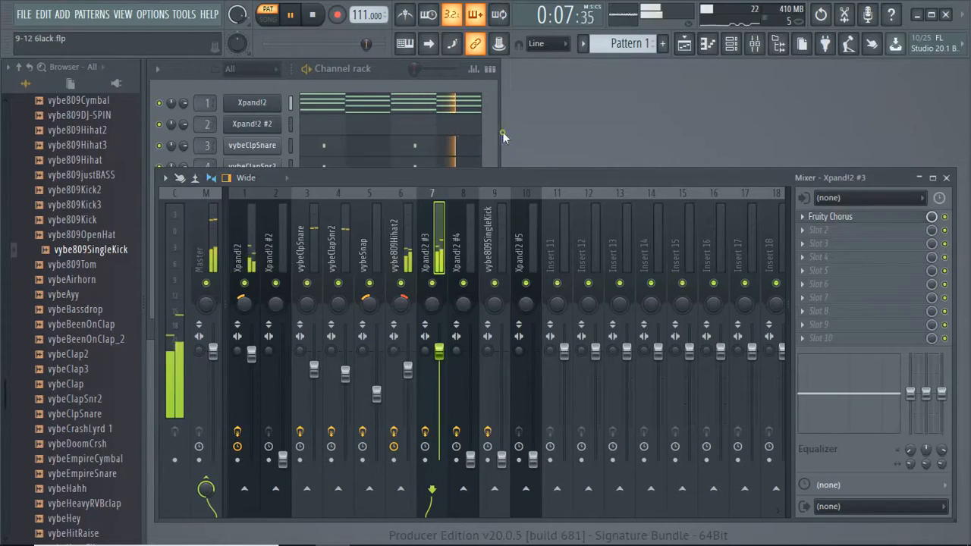
Step: Lower the Xpand!2 #3 fader slightly, stop playback, and raise the Xpand!2 #4 mixer fader partway from zero
left_click_drag(442, 354, 442, 359)
key("space")
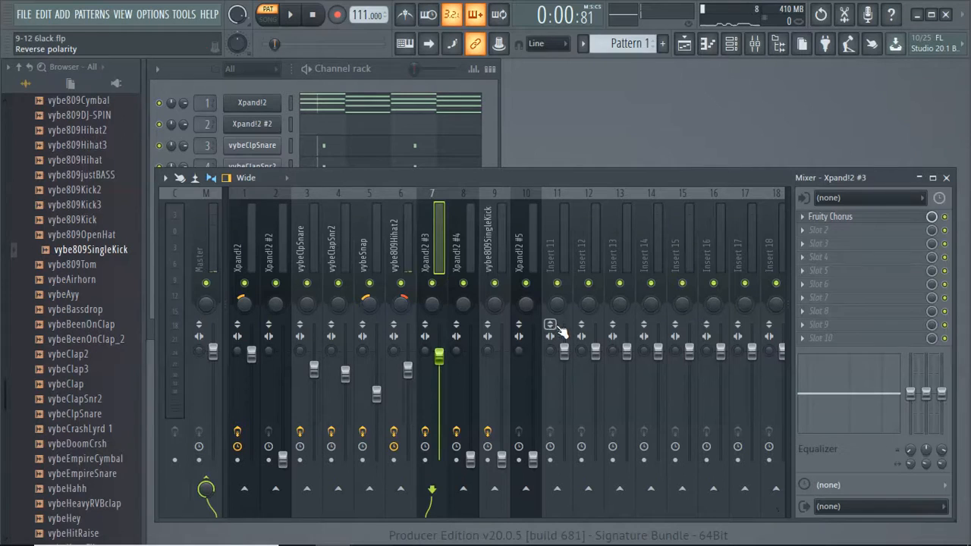
left_click(460, 365)
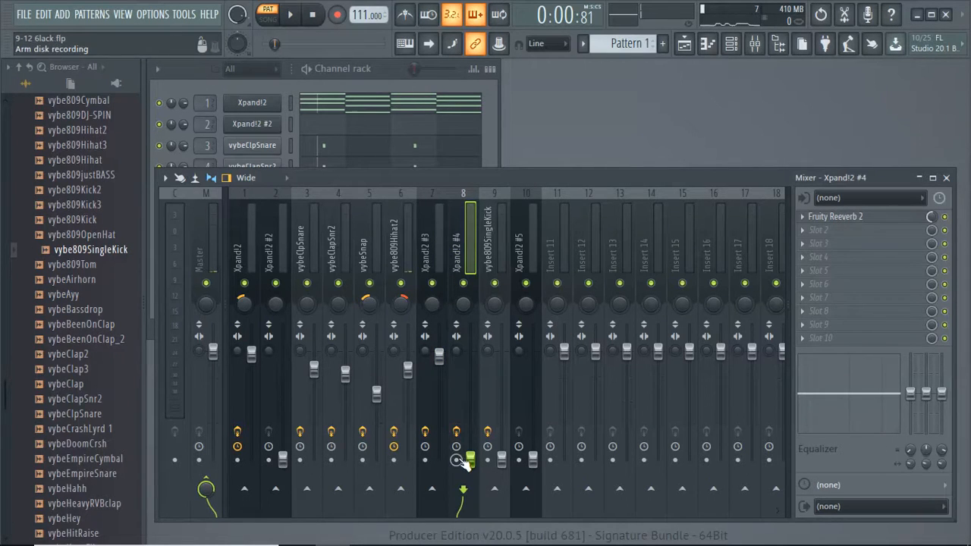
left_click_drag(470, 459, 470, 391)
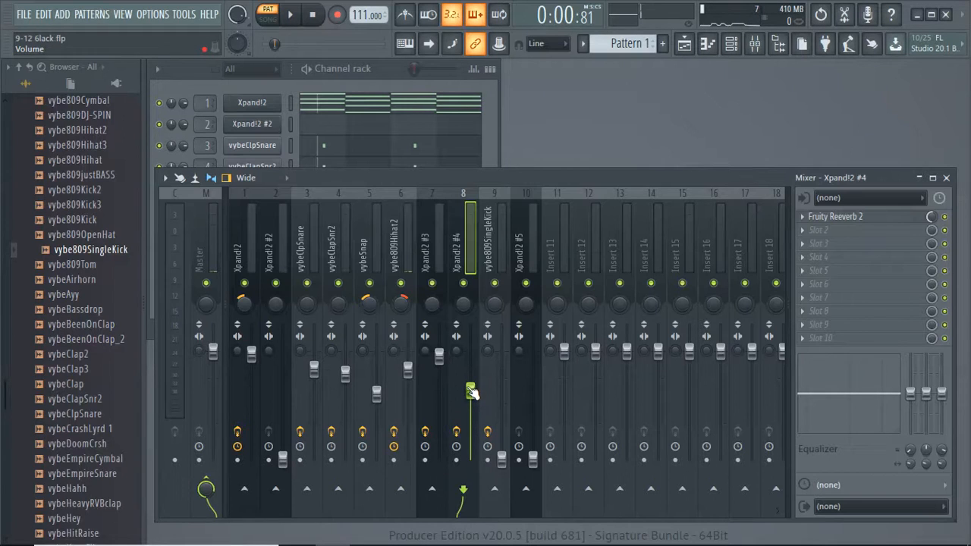
Step: Examine the preset categories in the first channel's Xpand!2 instrument, keeping the current preset
left_click(257, 106)
left_click_drag(543, 129, 520, 98)
left_click(456, 480)
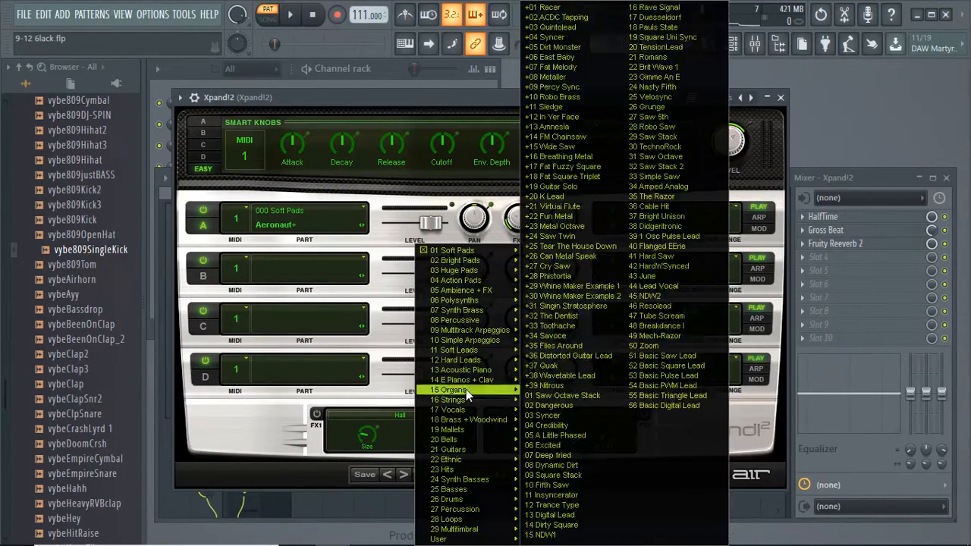
left_click(445, 123)
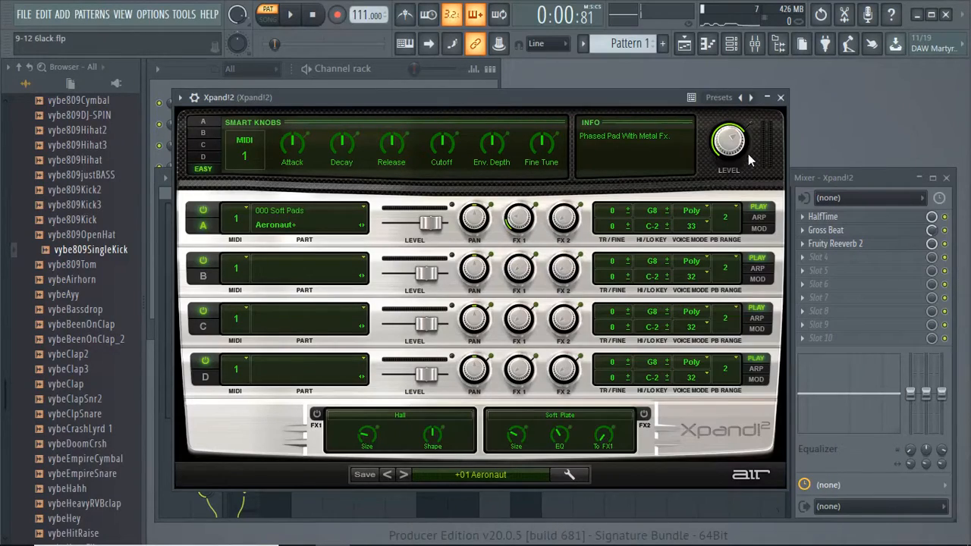
left_click(781, 97)
Step: Play Pattern 1, raise the Xpand!2 #4 mixer fader a little more, and pan that track partly right
key("space")
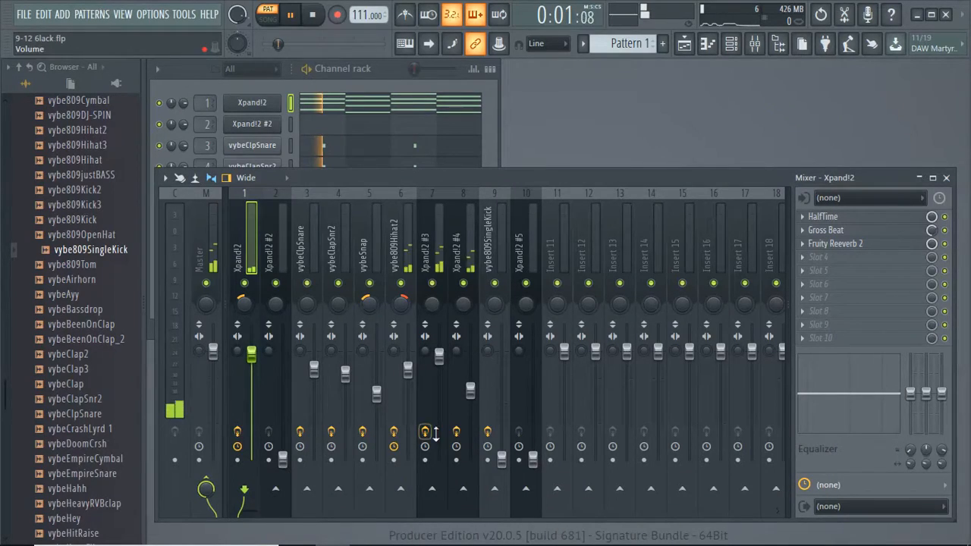
mouse_move(471, 390)
left_mouse_down()
mouse_move(473, 363)
mouse_move(478, 382)
left_mouse_up()
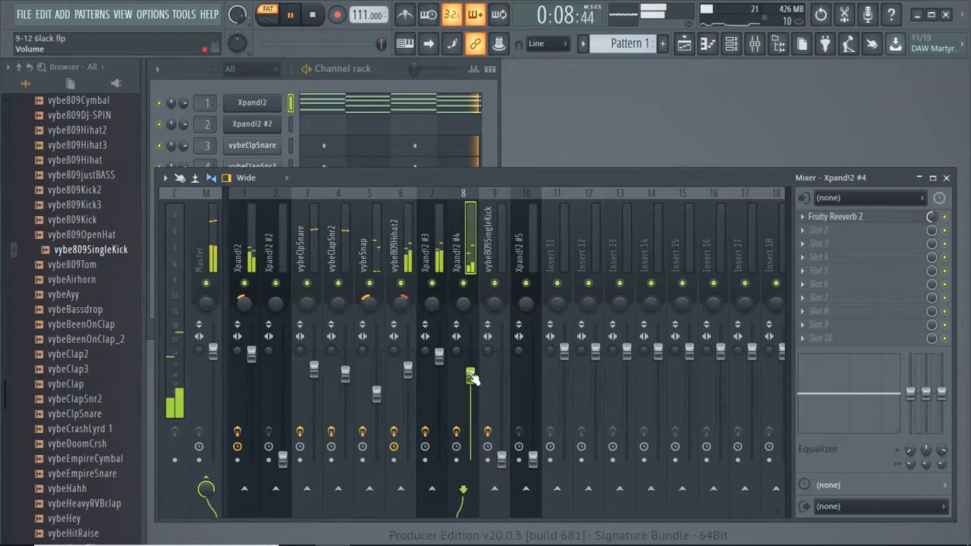
mouse_move(464, 303)
left_mouse_down()
mouse_move(464, 279)
mouse_move(465, 317)
left_mouse_up()
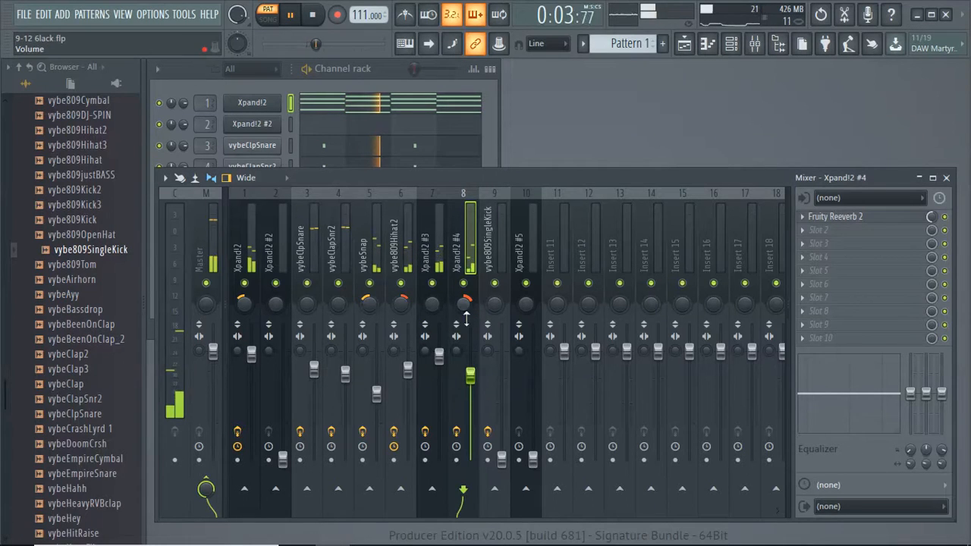
Step: Raise the vybe809SingleKick mixer fader from zero to slightly below 0 dB while Pattern 1 plays
left_click(492, 253)
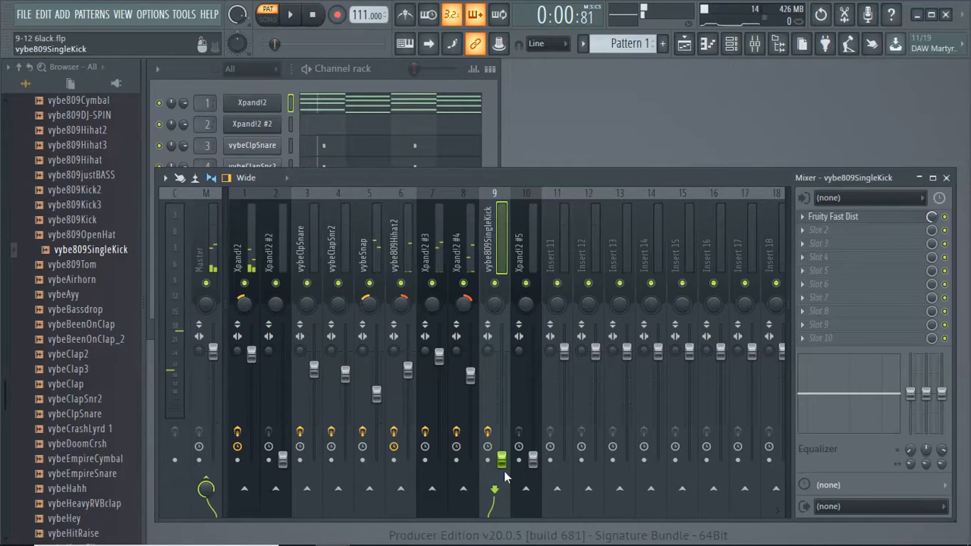
key("space")
left_click_drag(507, 464, 502, 367)
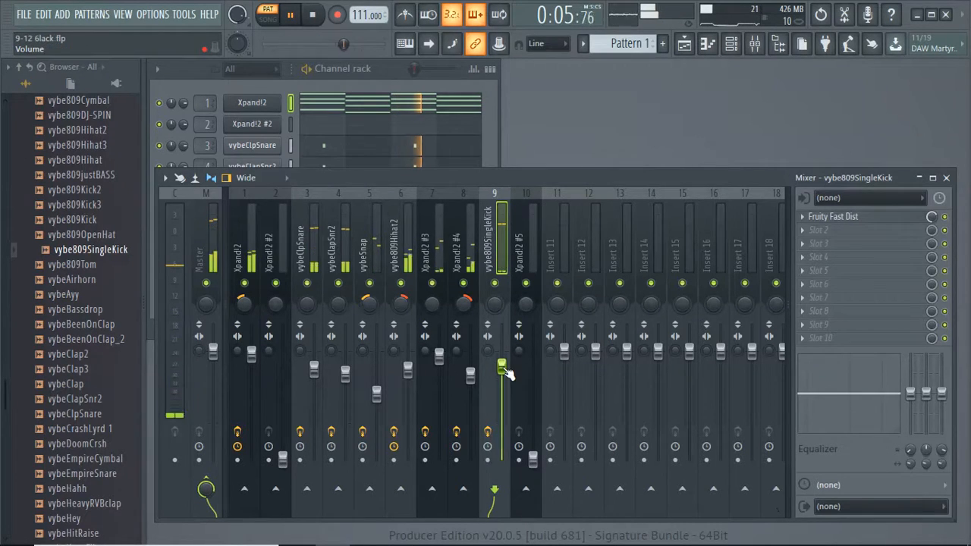
Step: Examine the vybe809SingleKick channel's sample waveform and its miscellaneous settings, including volume, arpeggiator and echo delay
left_click(388, 71)
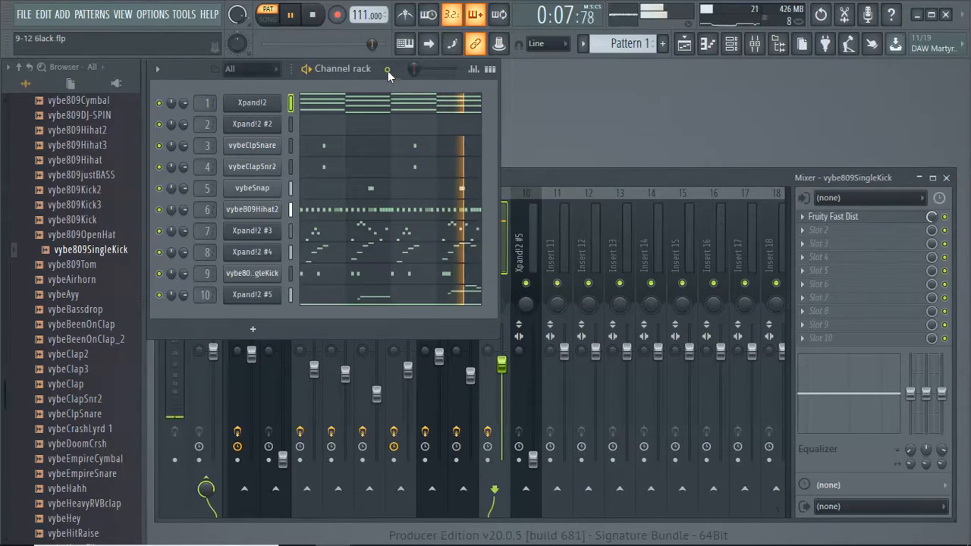
left_click(362, 277)
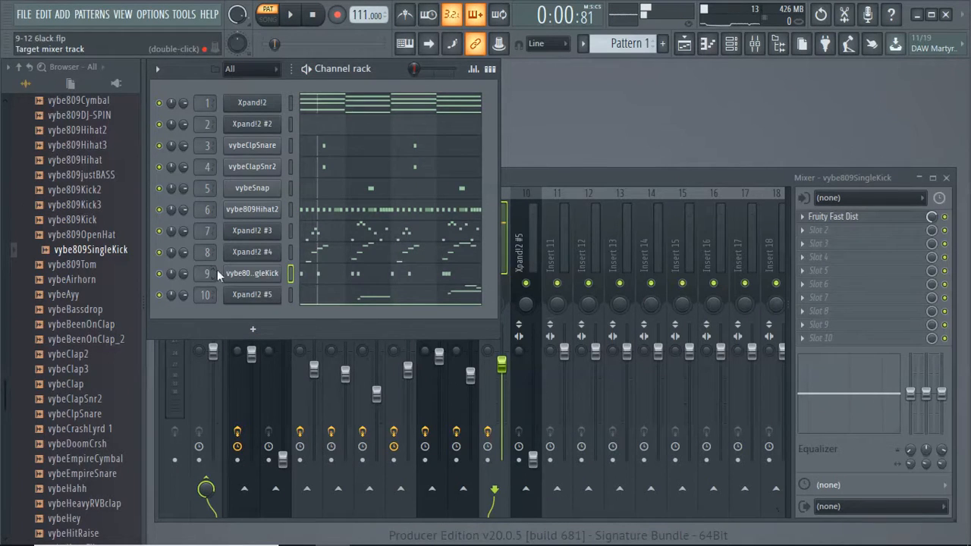
left_click(242, 274)
left_click(271, 199)
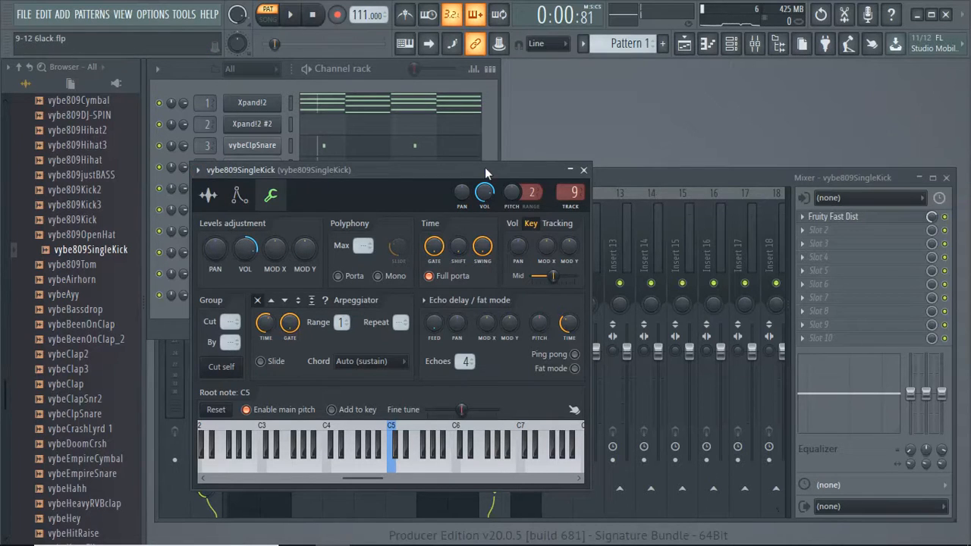
left_click(585, 171)
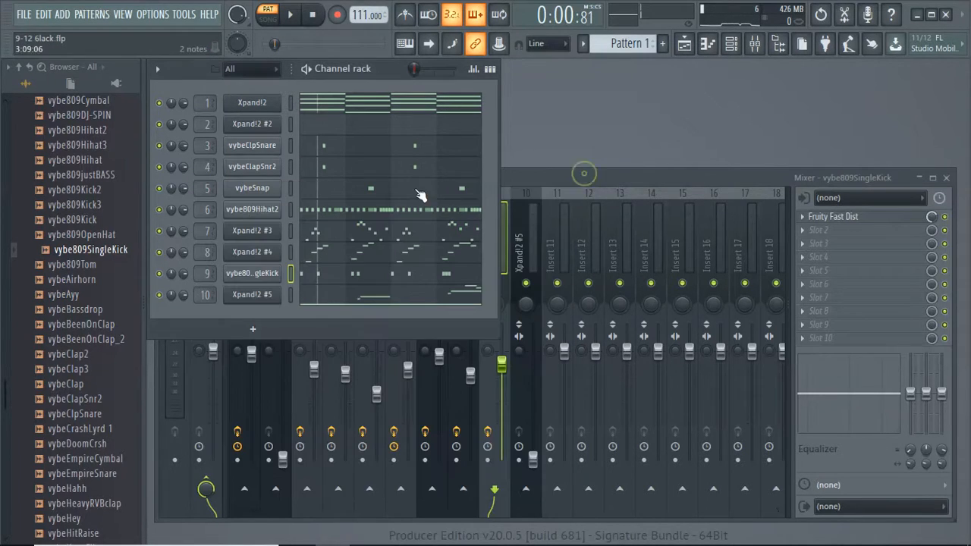
left_click(247, 277)
left_click(209, 196)
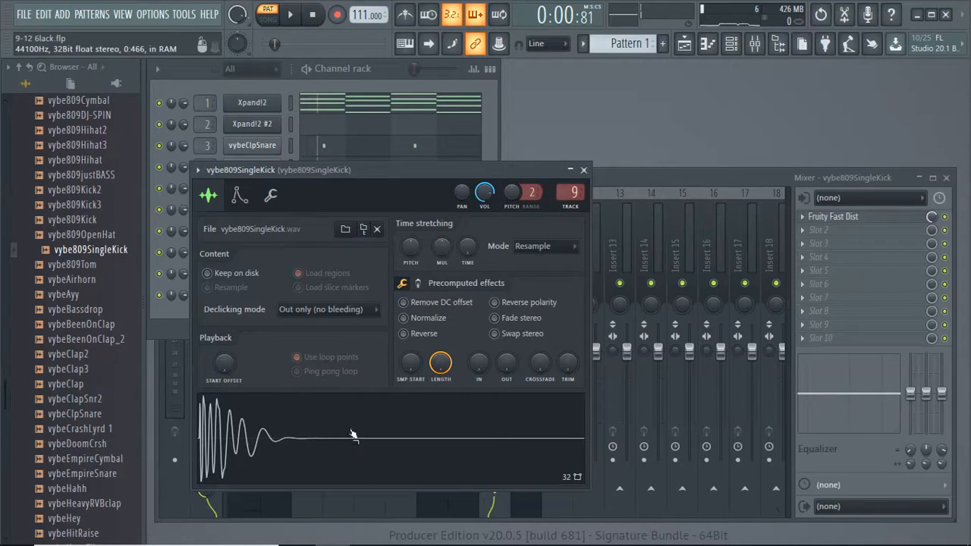
left_click(273, 197)
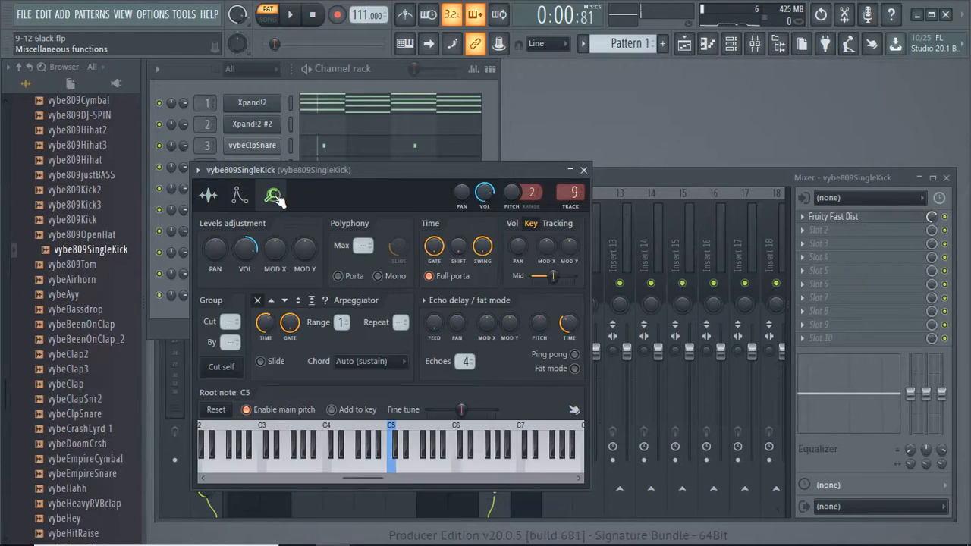
left_click(584, 170)
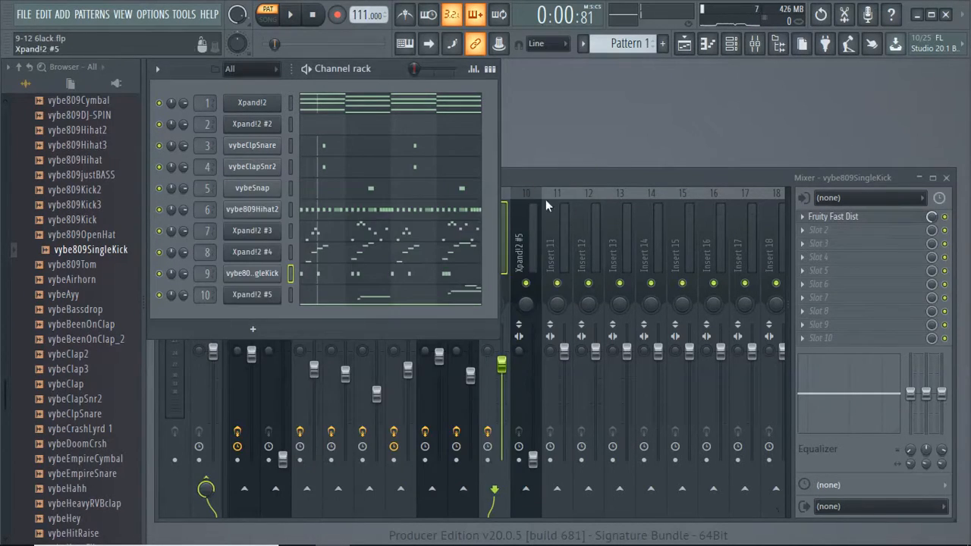
Step: Play Pattern 1, raise the vybe809SingleKick mixer fader to about -1.6 dB, and stop playback
left_click(536, 173)
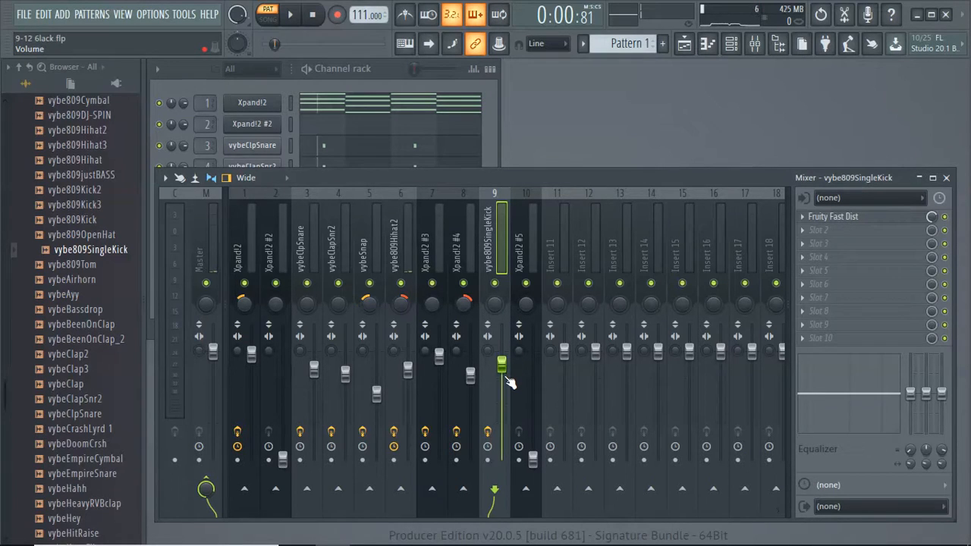
key("space")
mouse_move(504, 367)
left_mouse_down()
mouse_move(502, 351)
mouse_move(503, 360)
left_mouse_up()
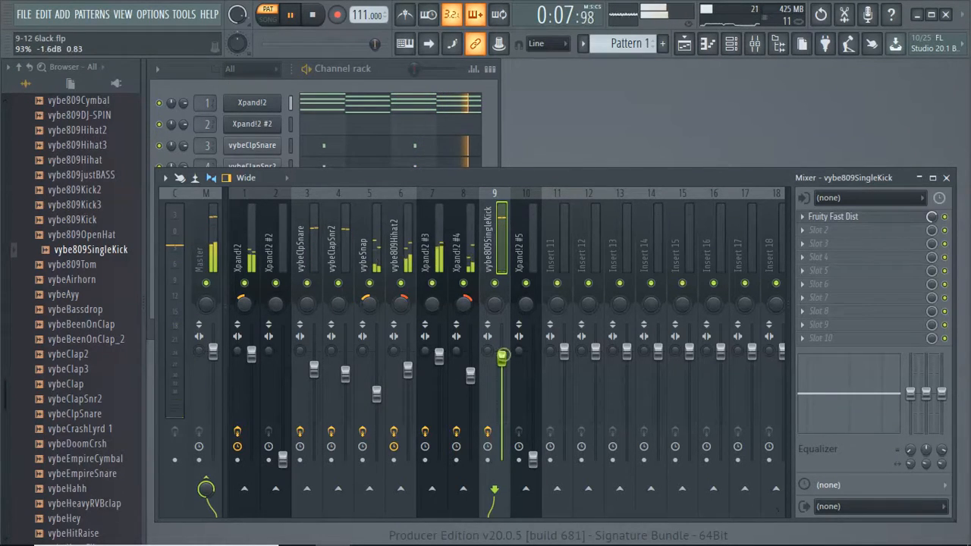
key("space")
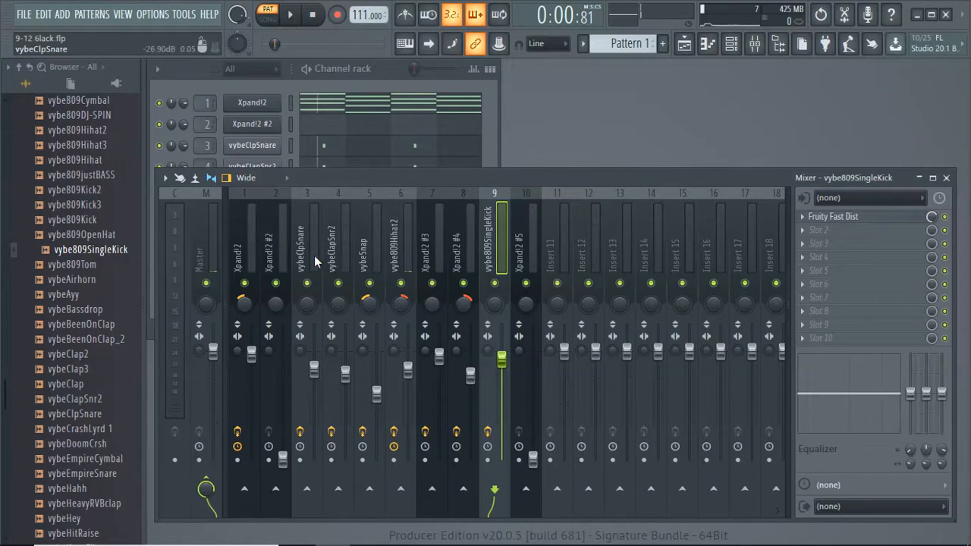
Step: Listen to Pattern 1 and inspect the Fruity Fast Dist settings on the vybe809SingleKick track
key("space")
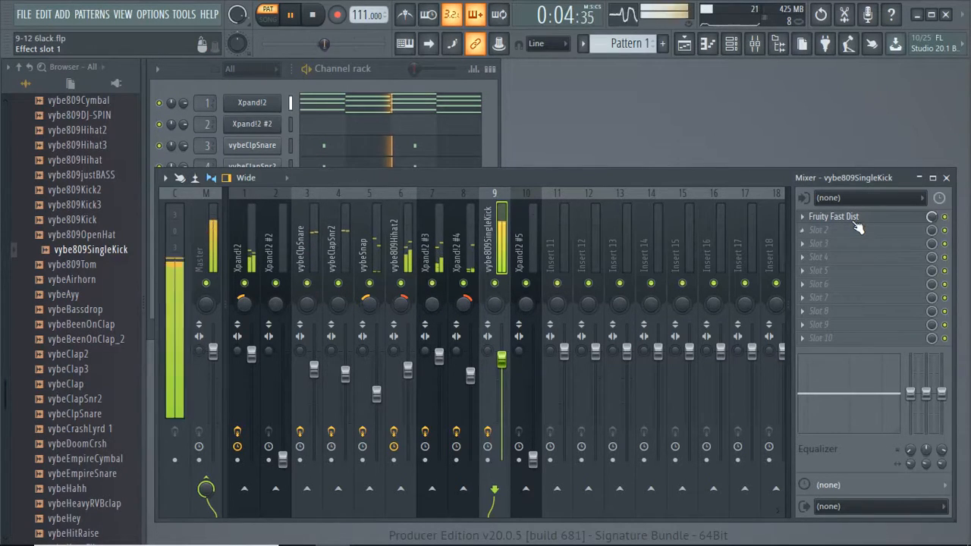
key("space")
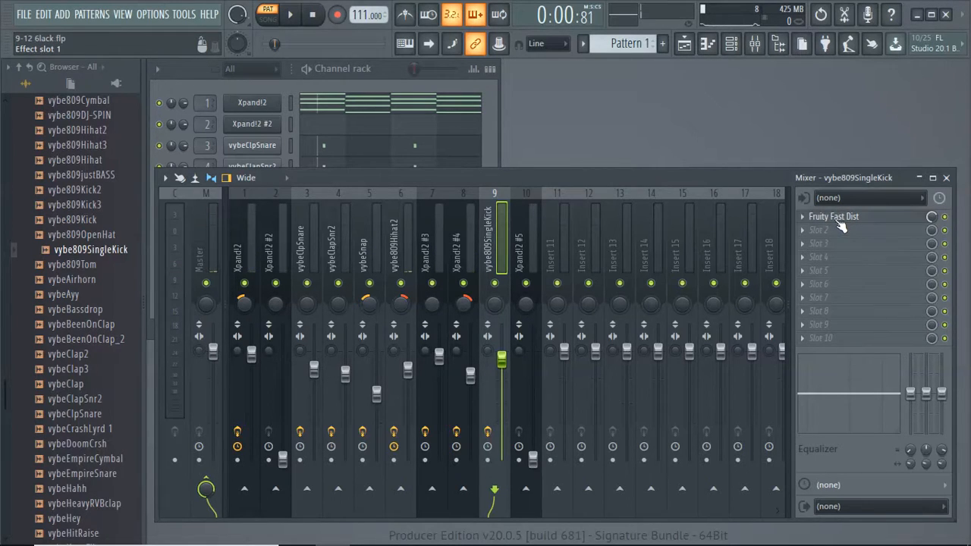
left_click(836, 218)
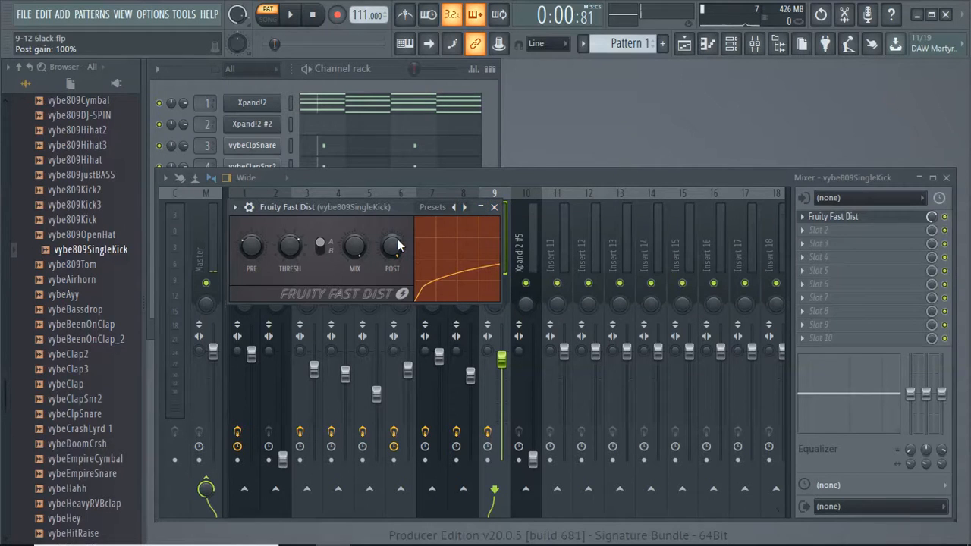
left_click(494, 206)
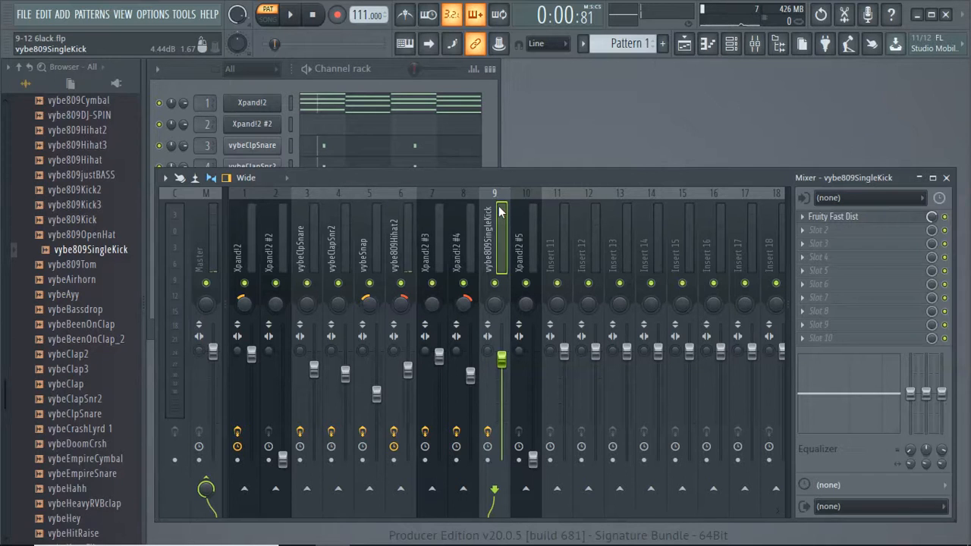
Step: Solo vybe809SingleKick, play the pattern, and set the Fruity Fast Dist slot's mix level to about 63%
right_click(497, 284)
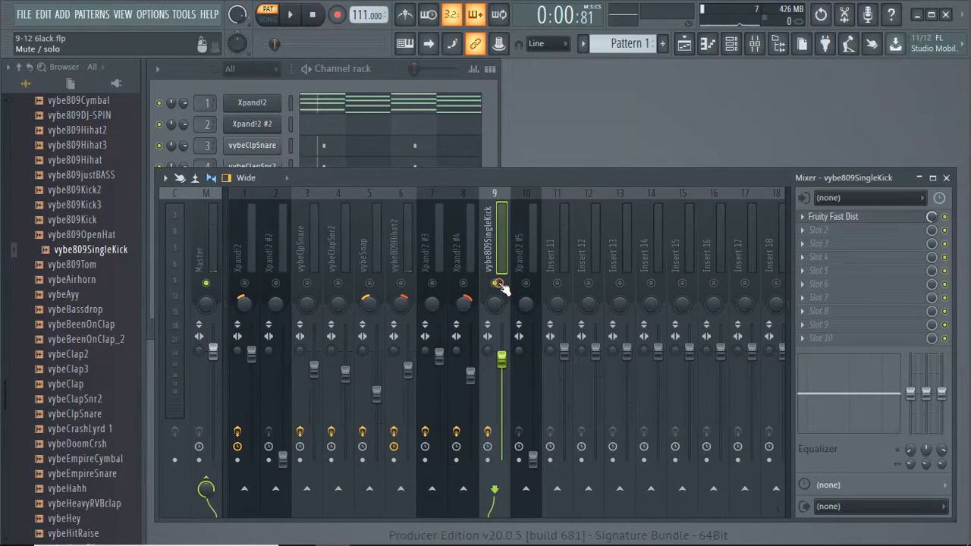
key("space")
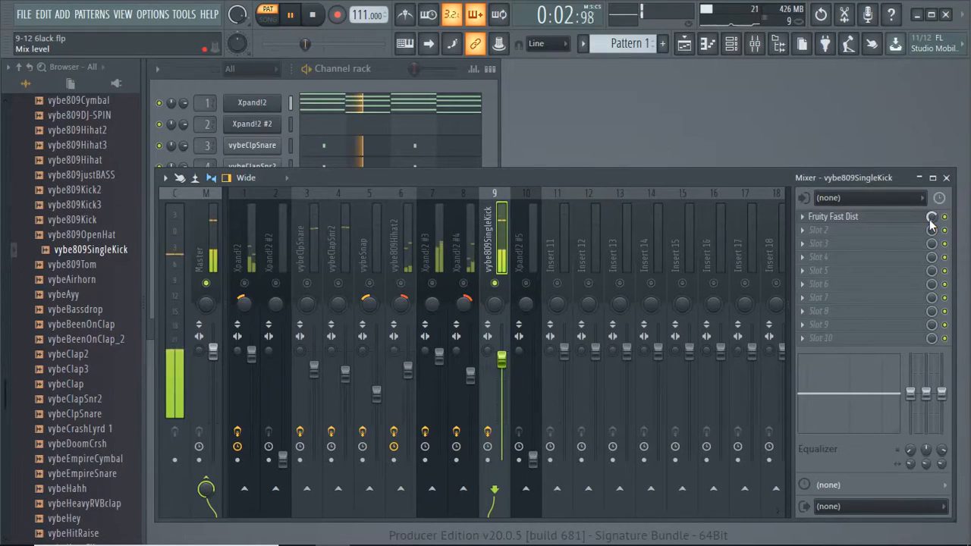
left_click_drag(932, 218, 933, 248)
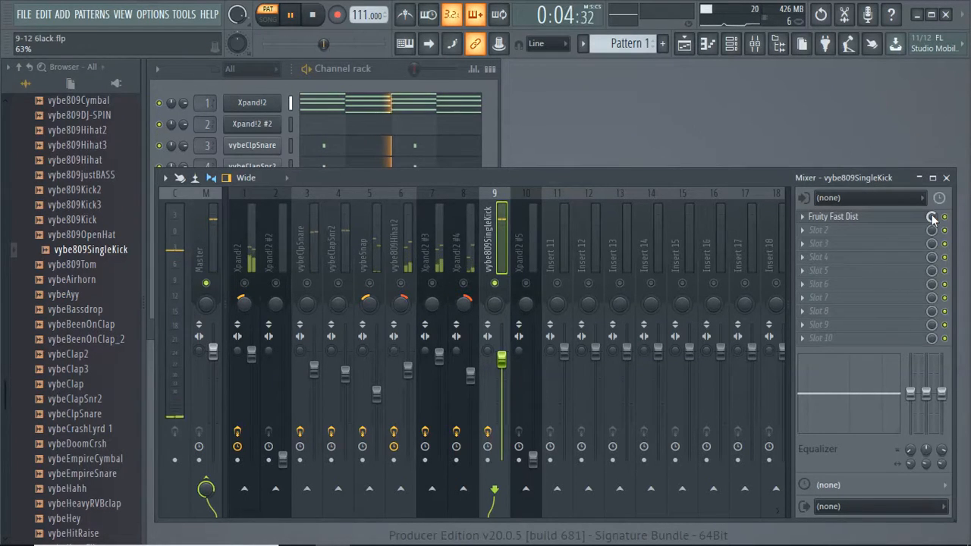
Step: Lower the vybe809SingleKick fader slightly, then add Soundgoodizer to its second effect slot and audition it in Pattern 1
left_click_drag(502, 364, 503, 375)
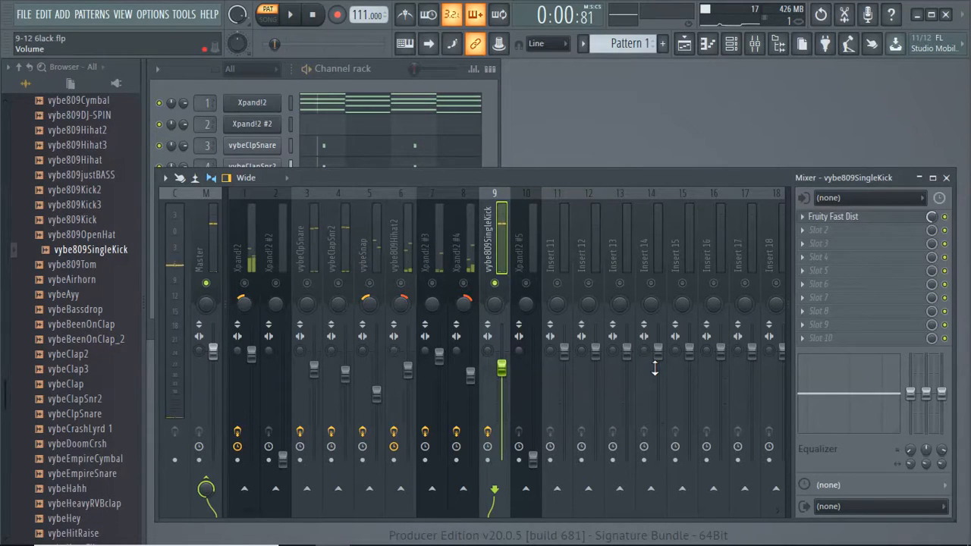
left_click(815, 233)
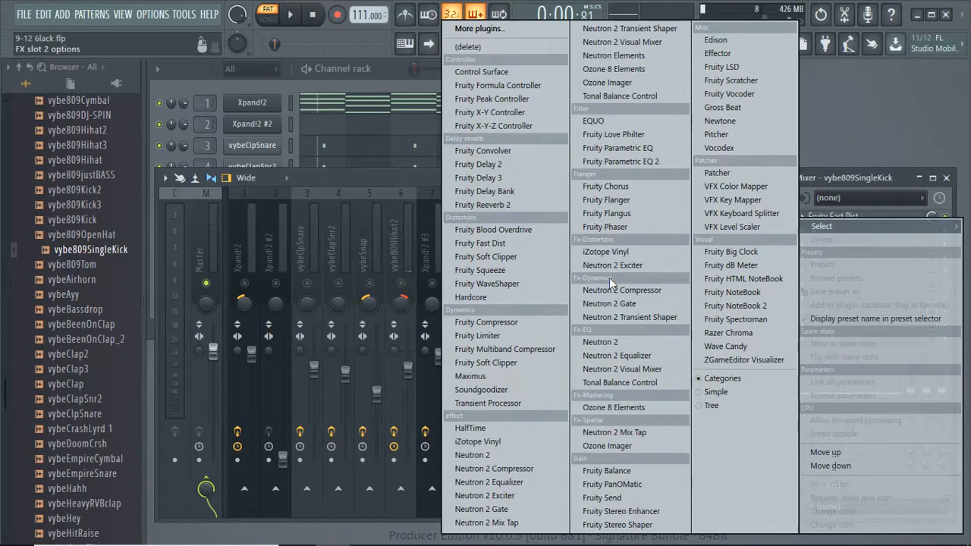
left_click(499, 388)
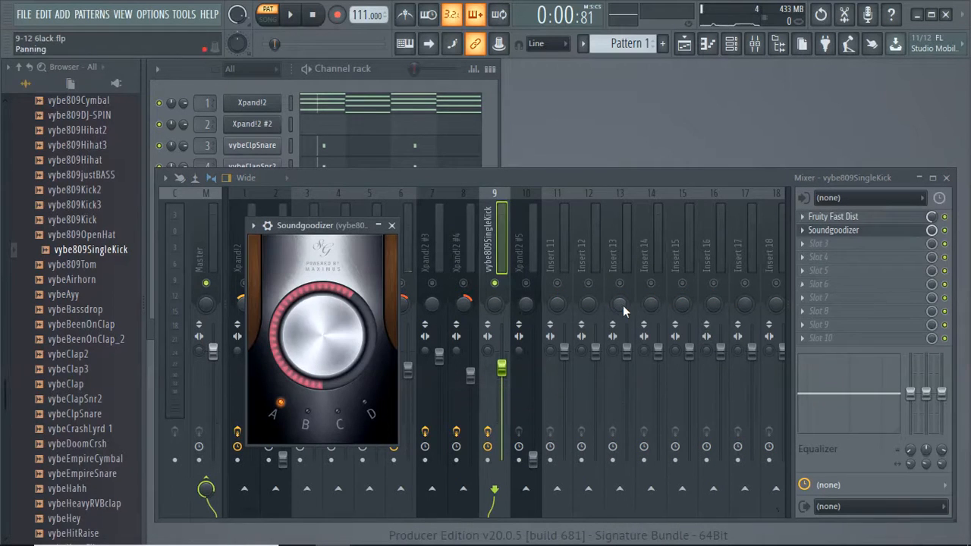
left_click_drag(336, 232, 500, 201)
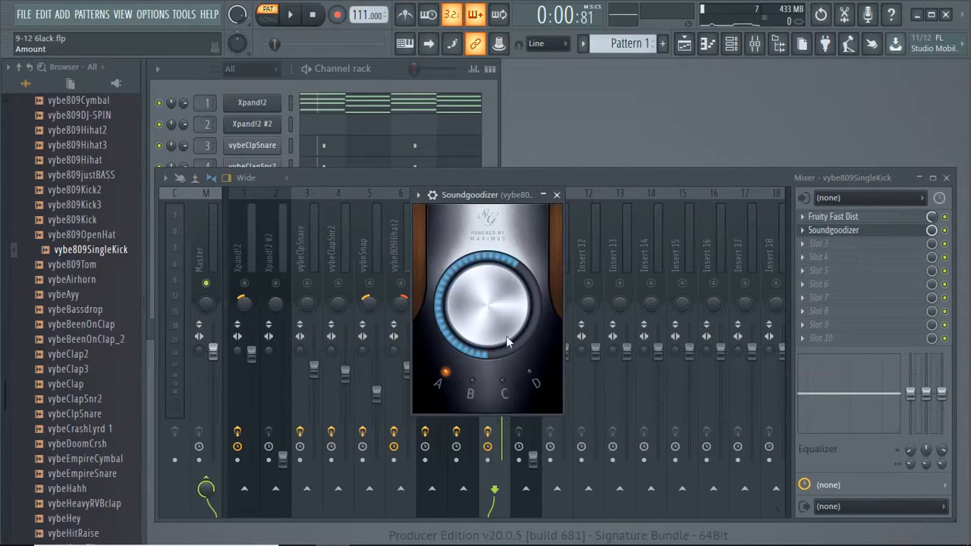
key("space")
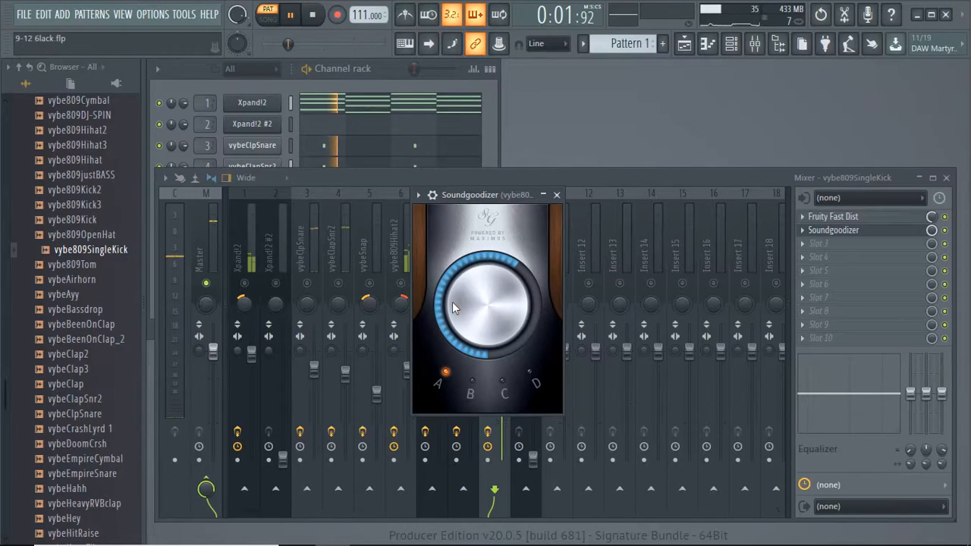
key("space")
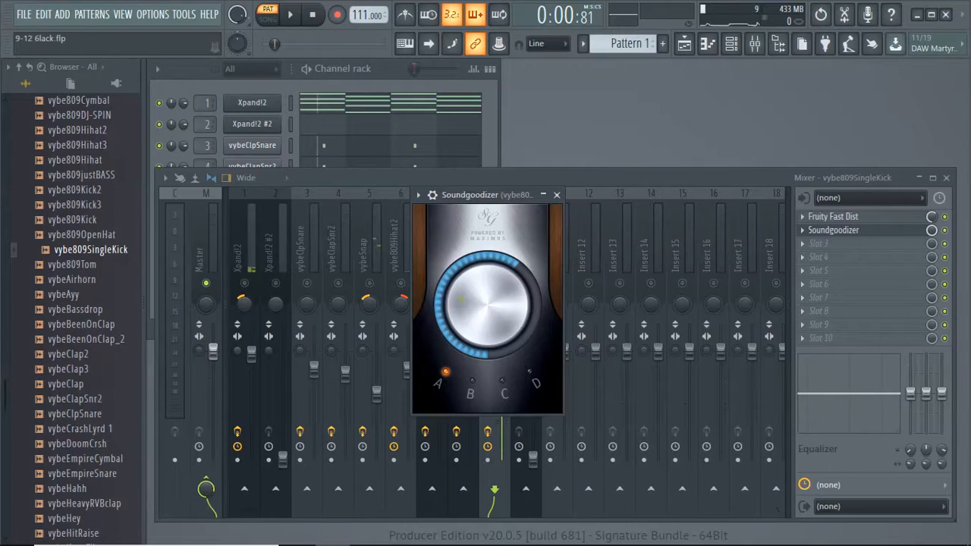
key("space")
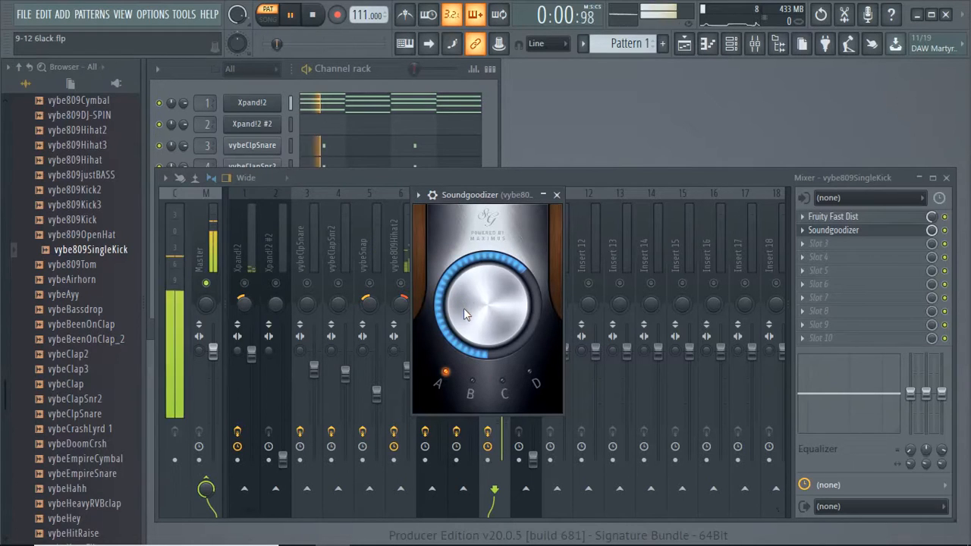
left_click(557, 195)
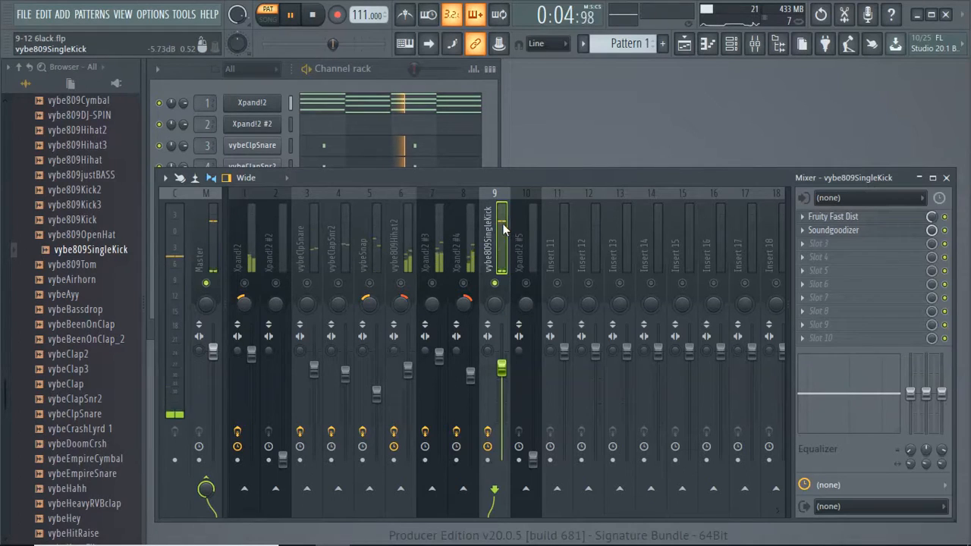
Step: Raise the vybe809SingleKick fader to about -0.3 dB and unsolo the track to hear it in the full mix
left_click_drag(505, 376, 506, 358)
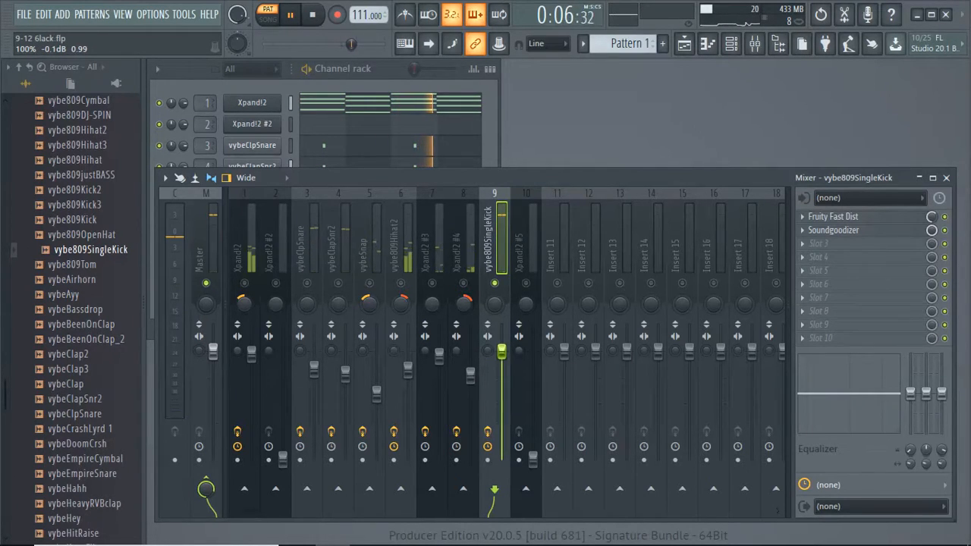
left_click_drag(502, 350, 501, 351)
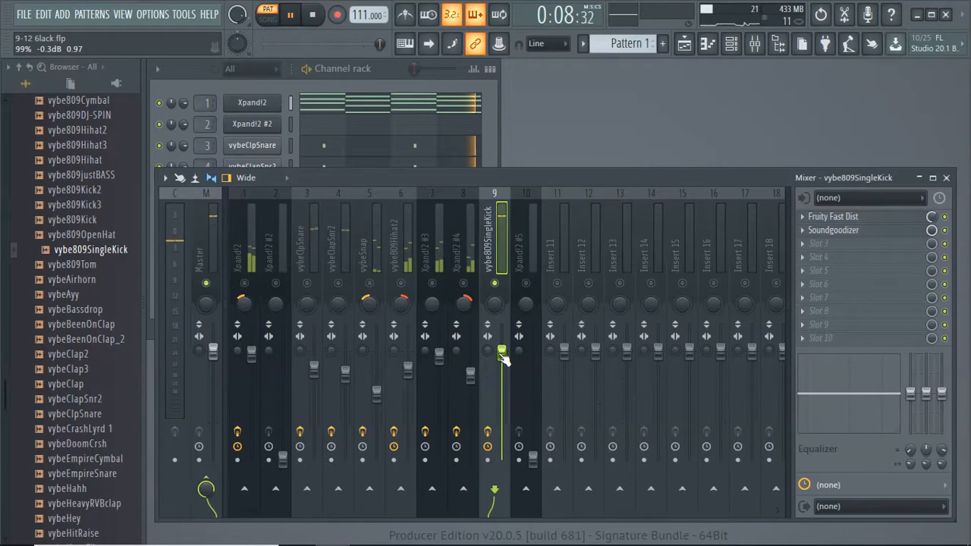
right_click(496, 285)
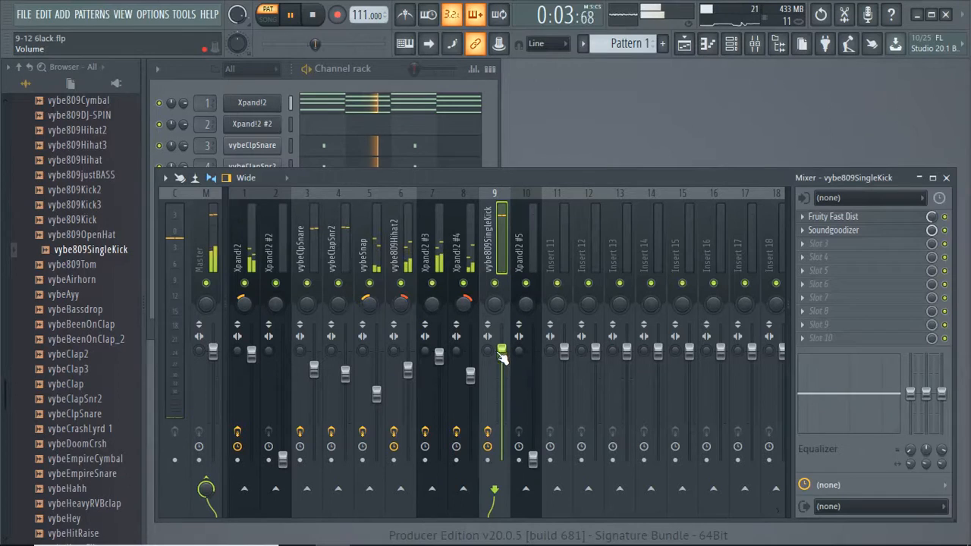
left_click(501, 354)
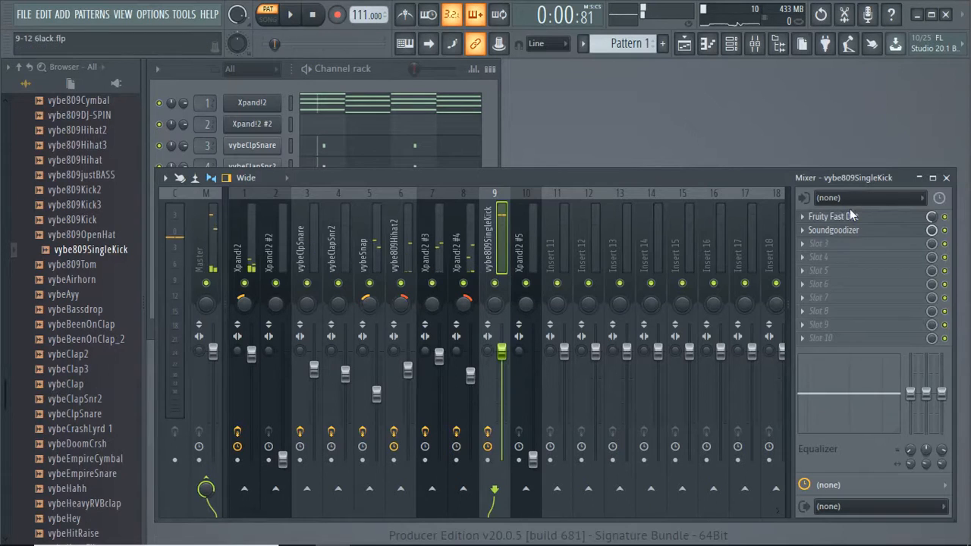
Step: Add Fruity Parametric EQ 2 to the third effect slot of vybe809SingleKick and play Pattern 1 with the kick soloed
left_click(833, 247)
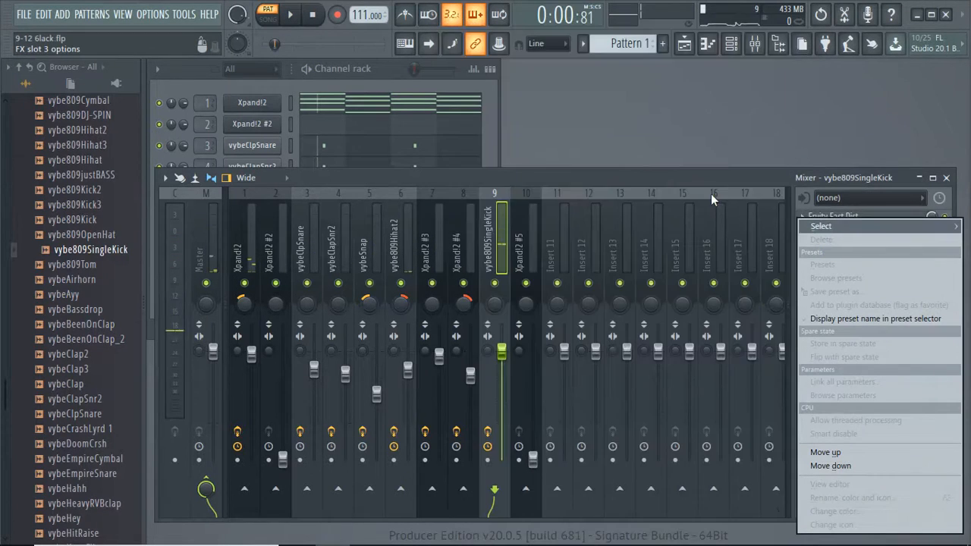
mouse_move(827, 227)
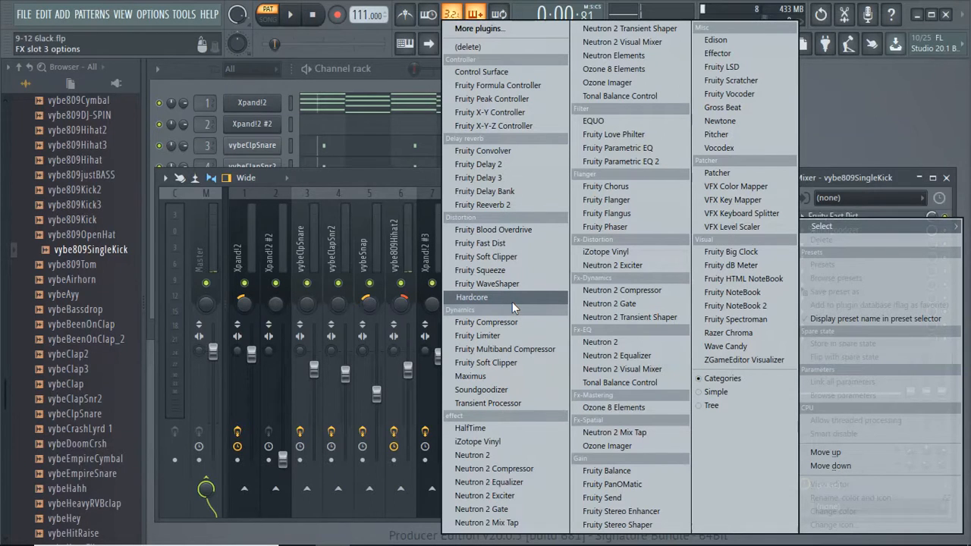
left_click(621, 161)
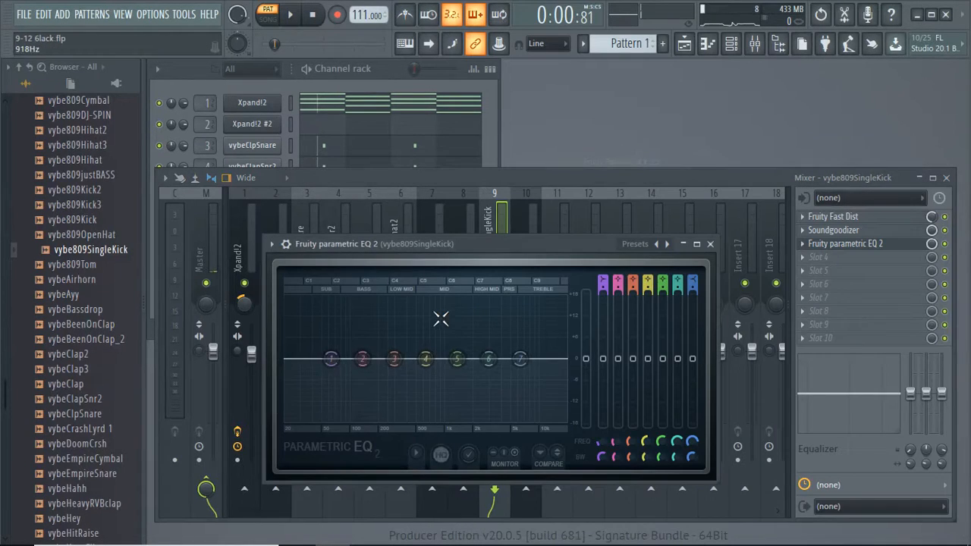
left_click(599, 174)
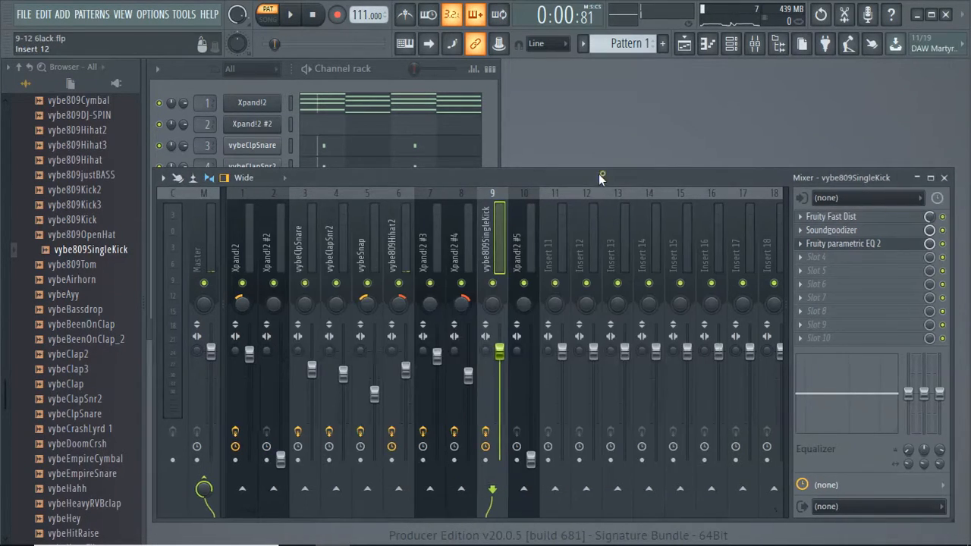
key("space")
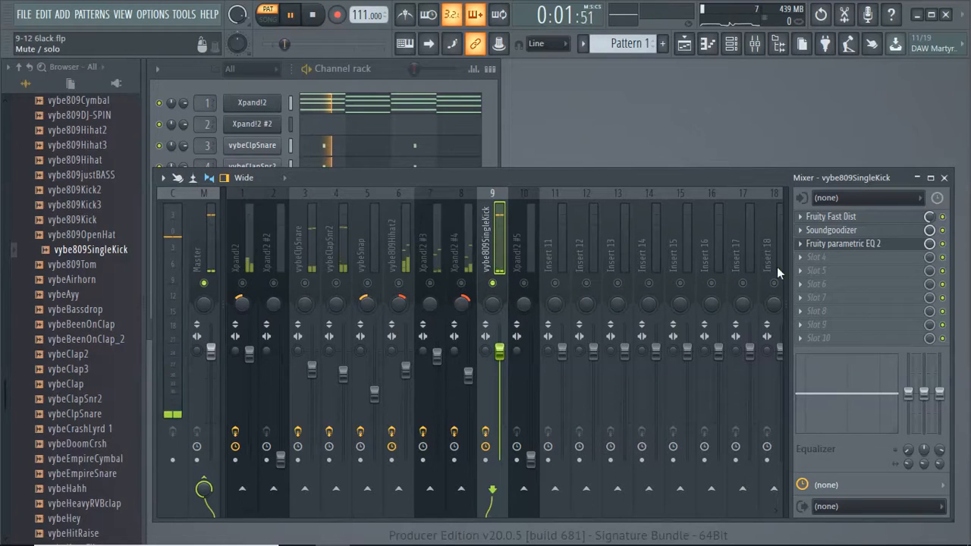
Step: Cut band 1 and slightly boost band 3 in the kick's Parametric EQ 2, and compensate by lowering the vybe809SingleKick fader a little
left_click(844, 243)
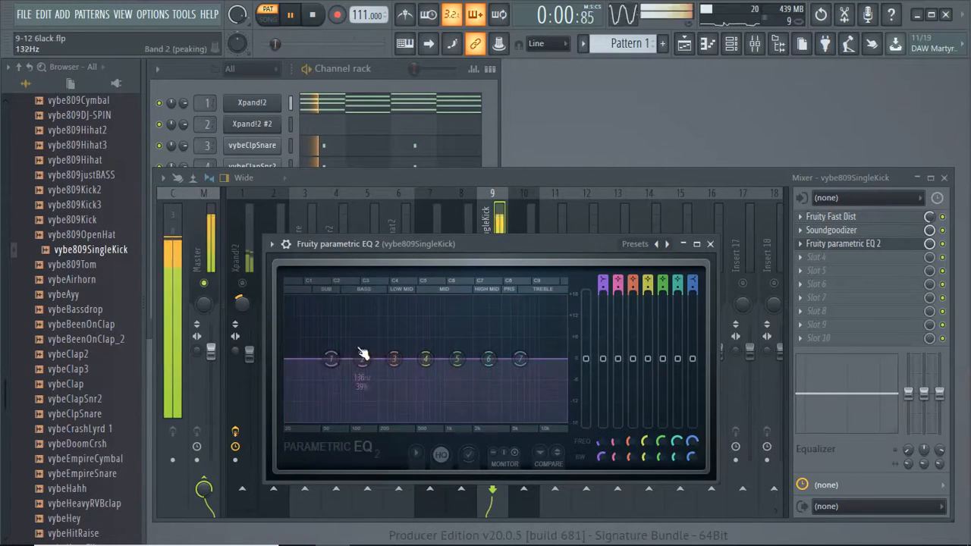
mouse_move(332, 370)
left_mouse_down()
mouse_move(338, 416)
mouse_move(330, 376)
left_mouse_up()
left_click_drag(393, 358, 394, 349)
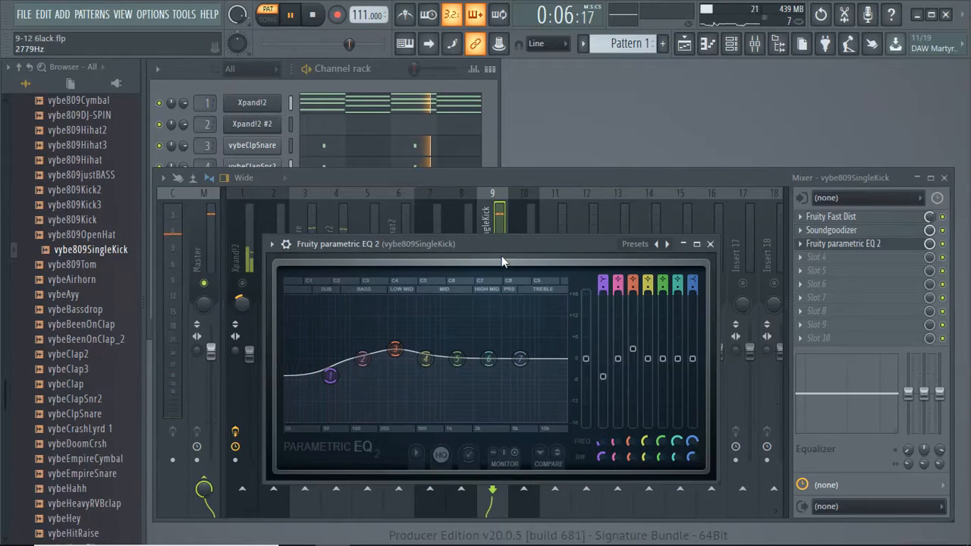
left_click_drag(521, 246, 525, 261)
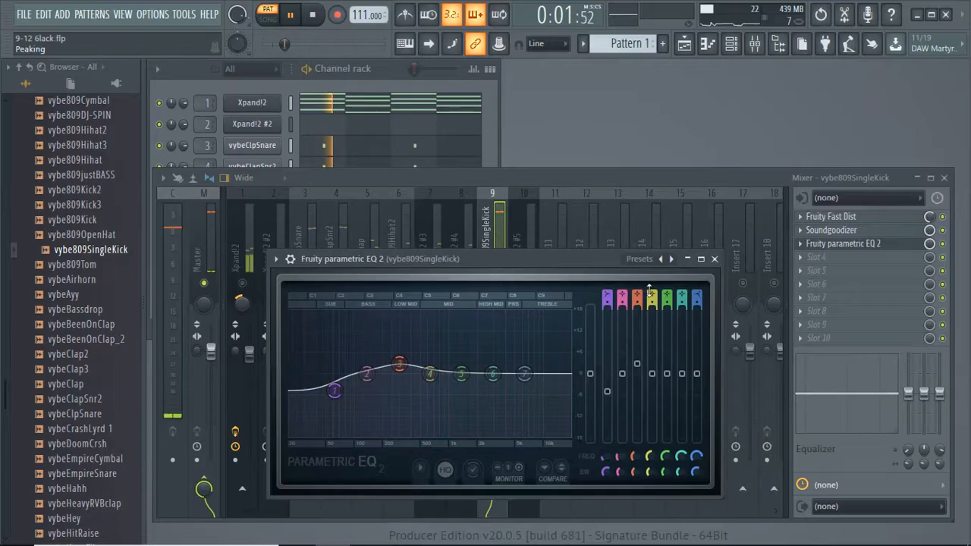
left_click(714, 259)
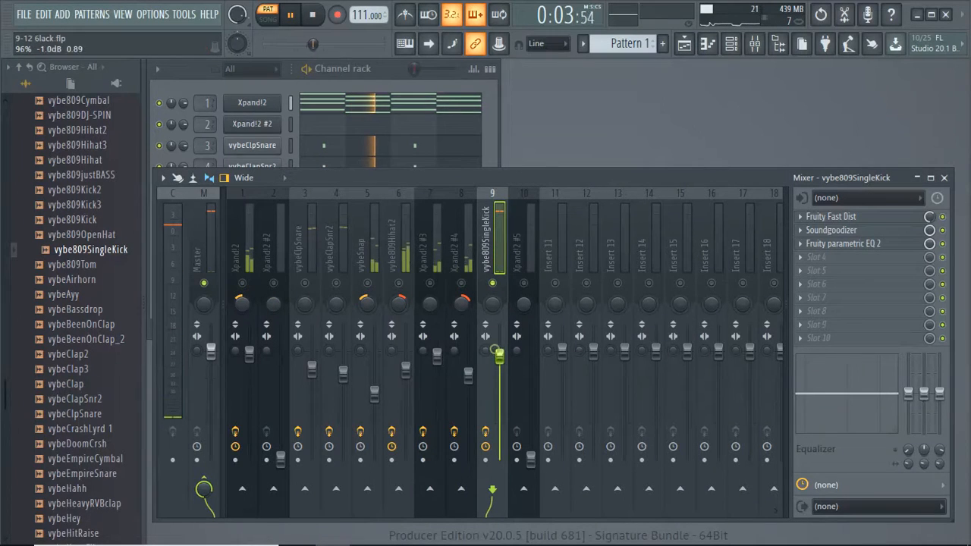
left_click_drag(499, 355, 500, 362)
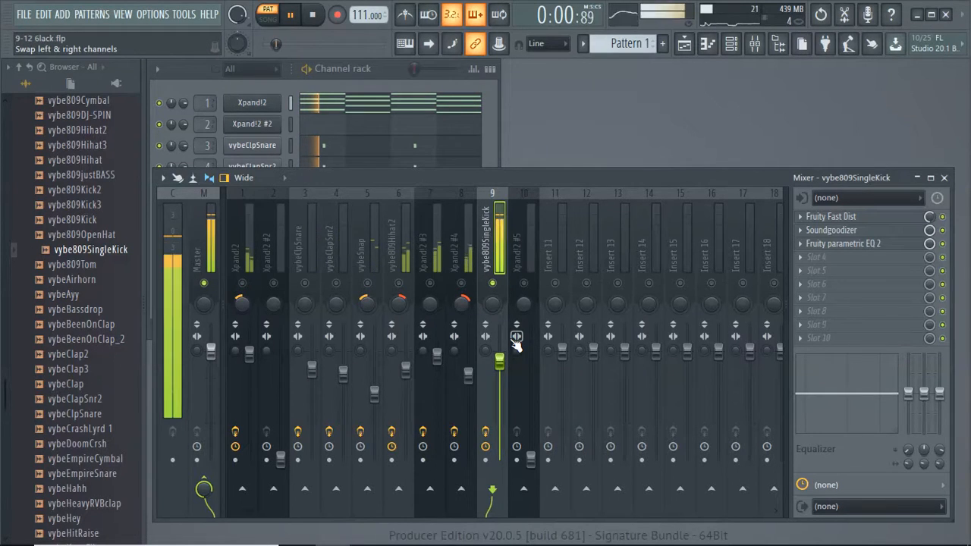
Step: Pull the kick's Parametric EQ 2 band 7 high shelf down to its minimum near 10 kHz, audition it, and review the curve
left_click(812, 243)
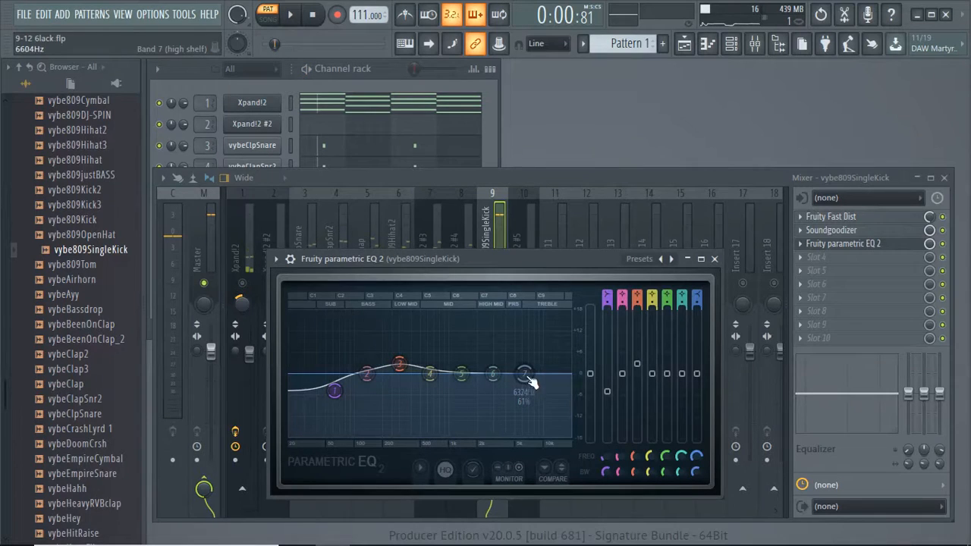
key("space")
left_click_drag(529, 387, 552, 435)
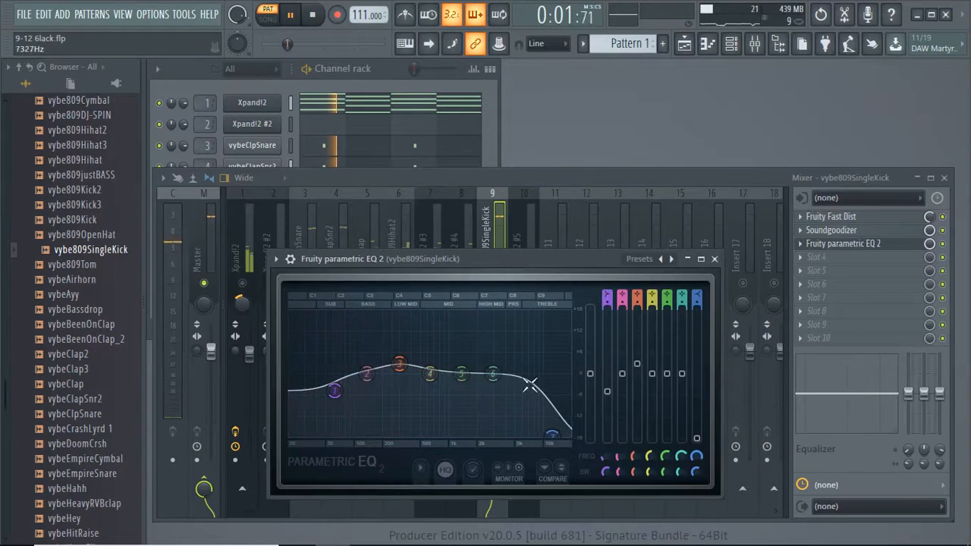
left_click(714, 261)
key("space")
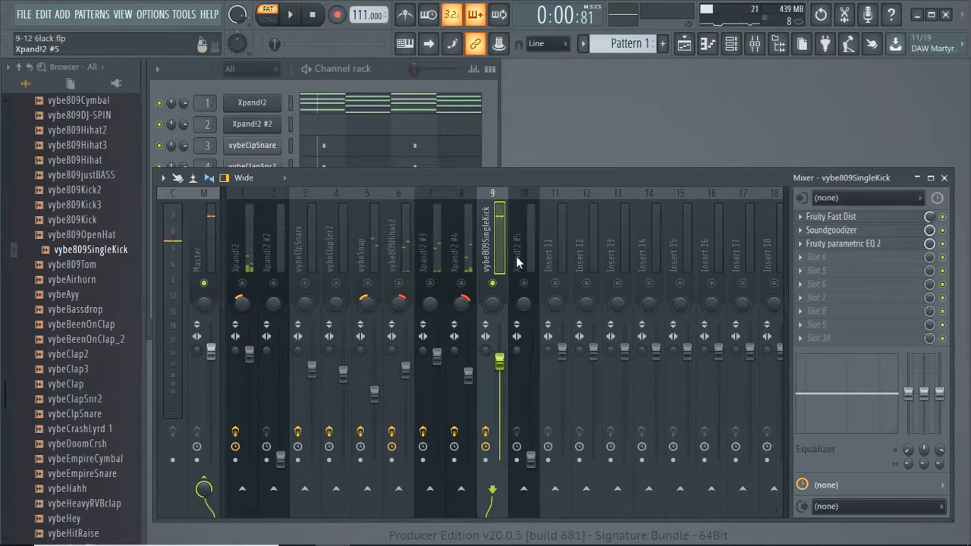
left_click(871, 244)
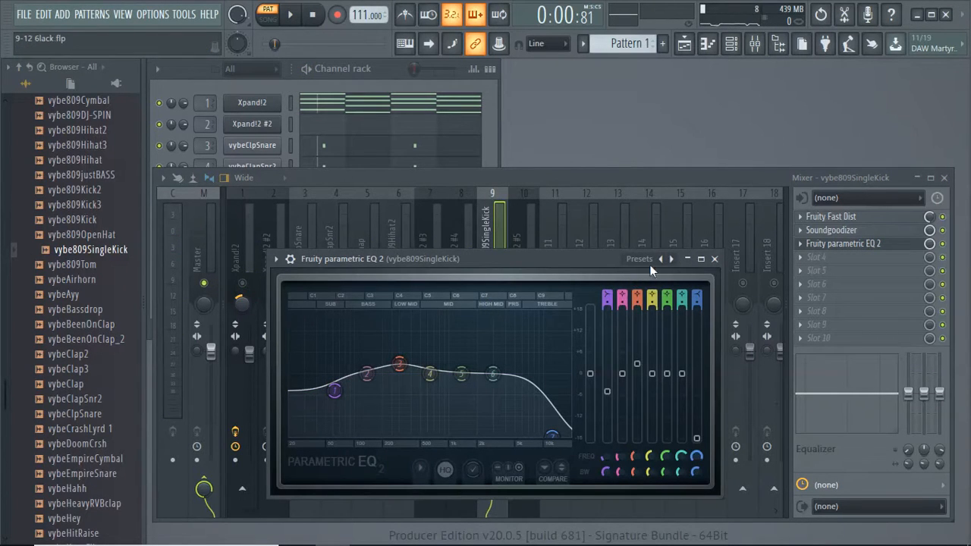
left_click(715, 259)
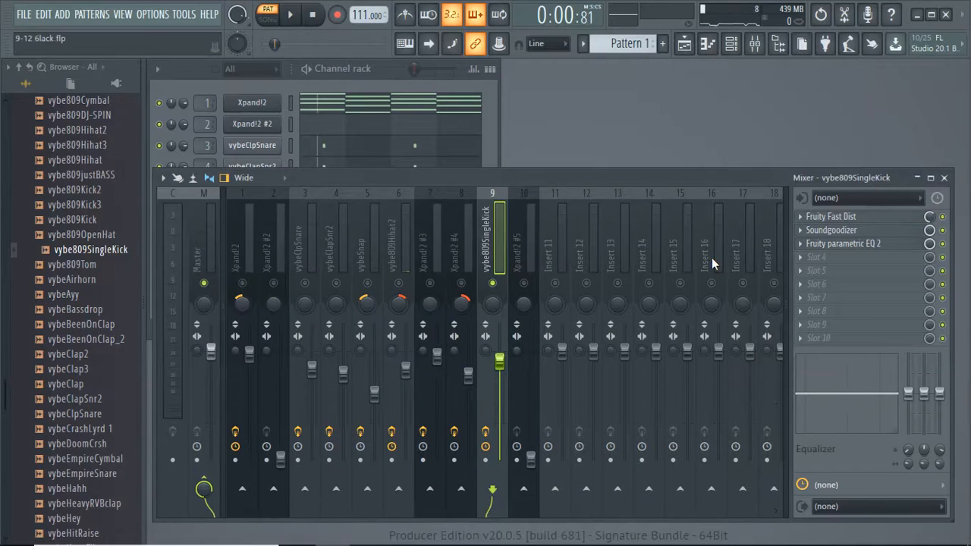
Step: Solo Xpand!2 #5, raise its fader to roughly the height of Xpand!2 #4, and audition it together with vybe809SingleKick
right_click(525, 285)
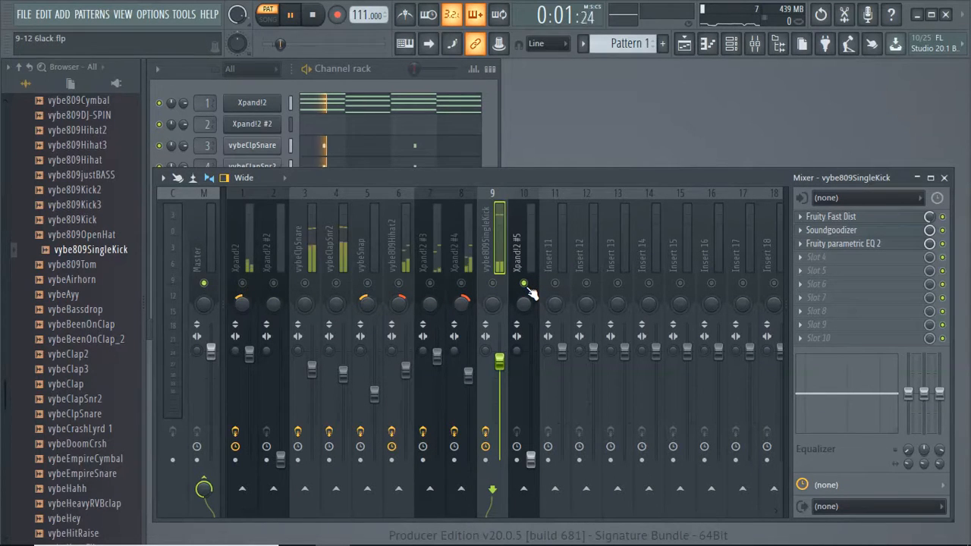
left_click_drag(530, 459, 531, 374)
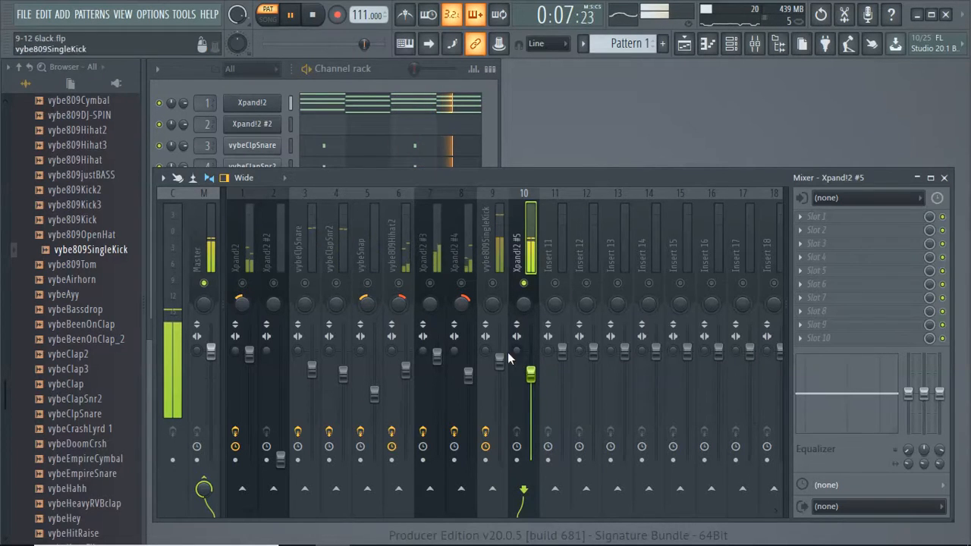
key("space")
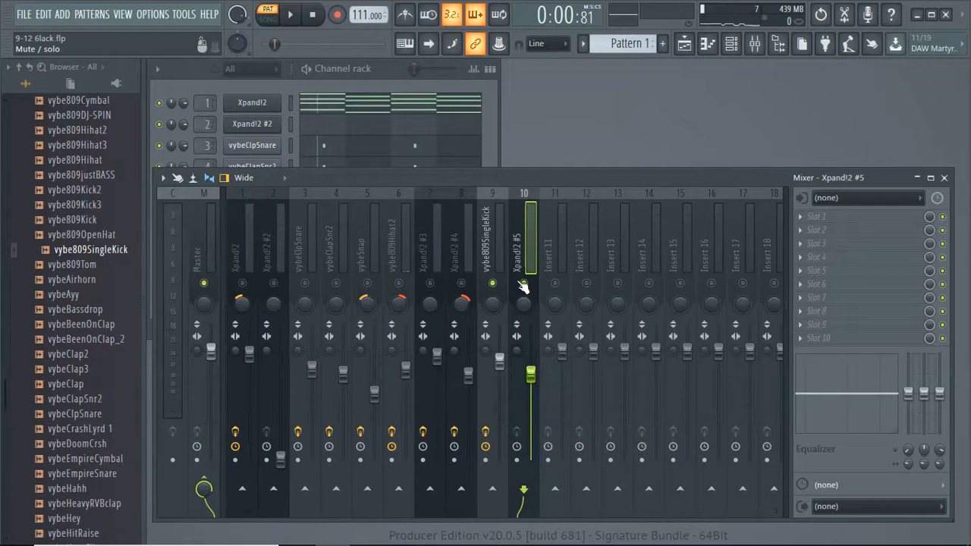
key("space")
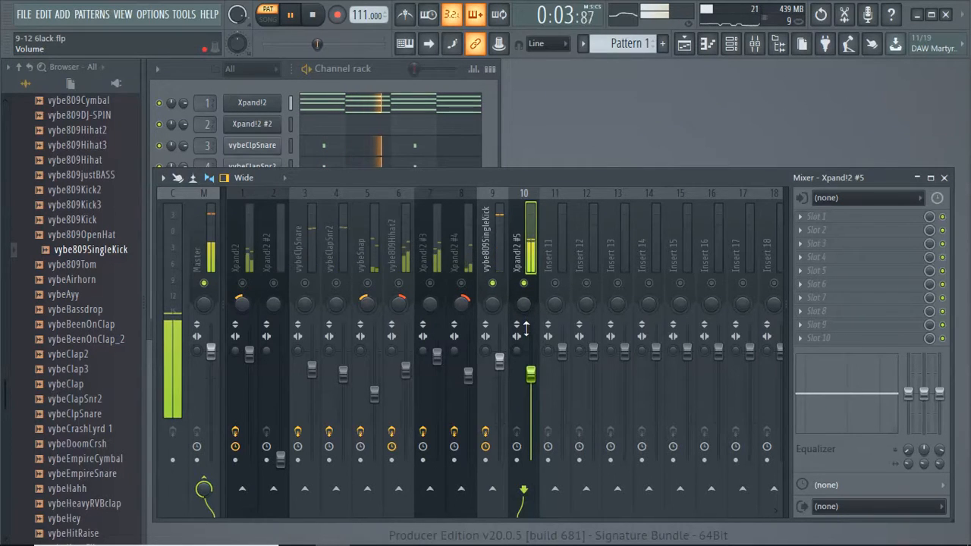
key("space")
Step: Unsolo all tracks and raise the Xpand!2 #5 fader to roughly the kick fader's height while Pattern 1 plays
right_click(524, 284)
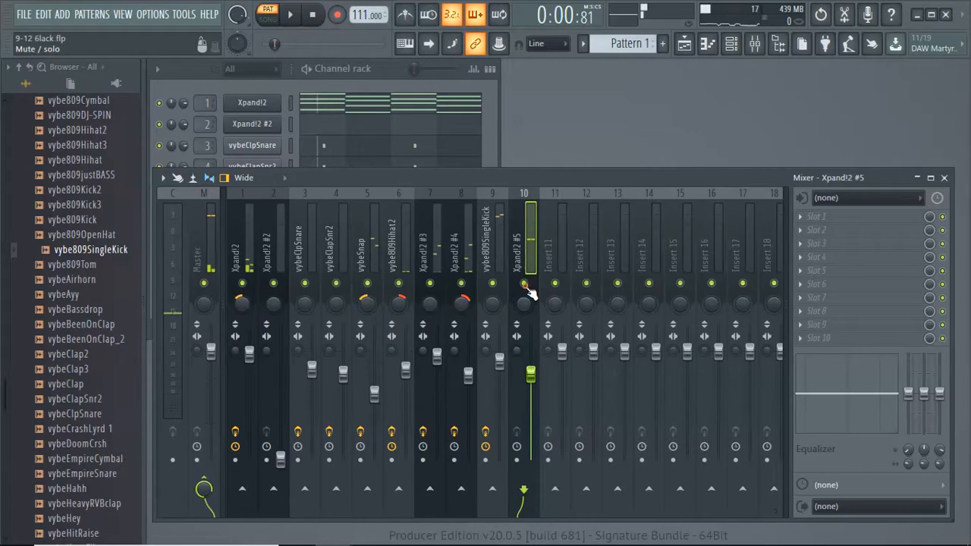
key("space")
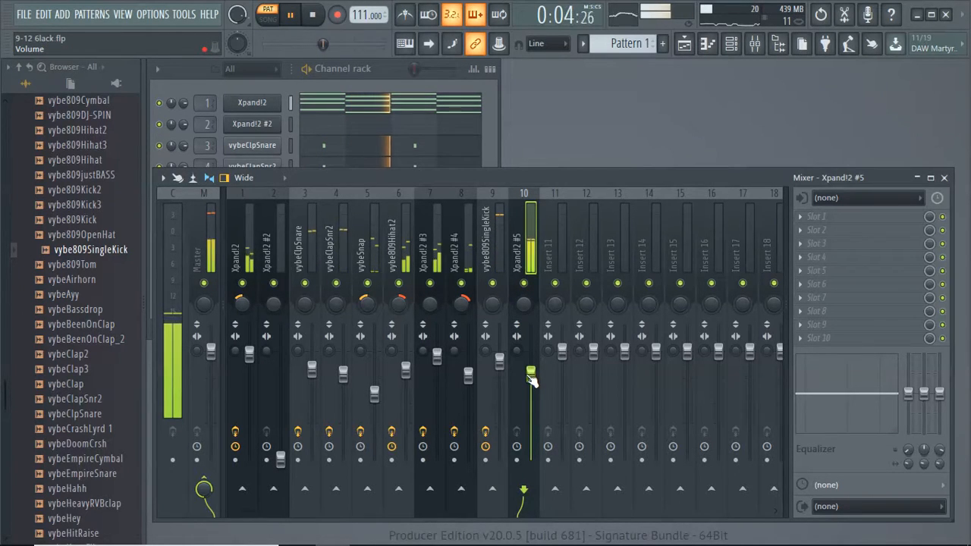
left_click_drag(532, 381, 532, 377)
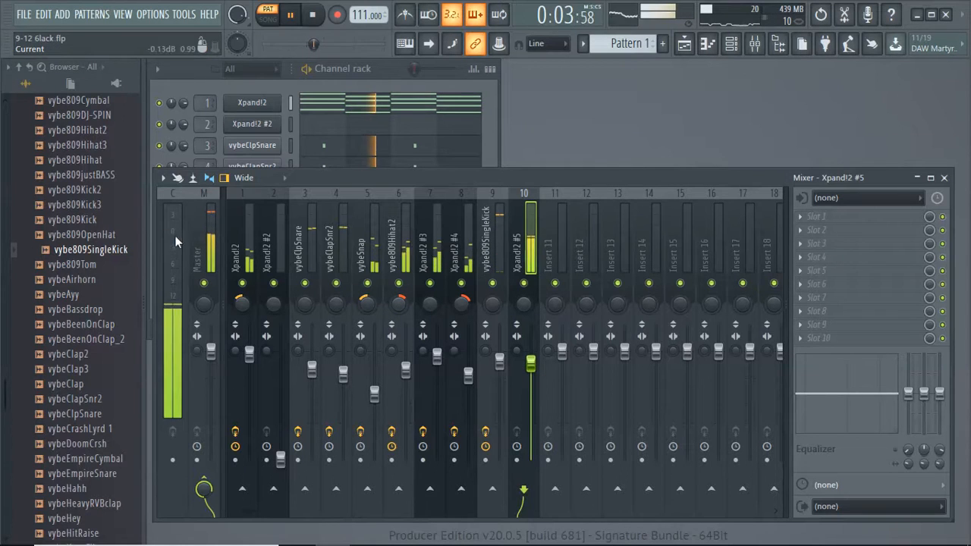
key("space")
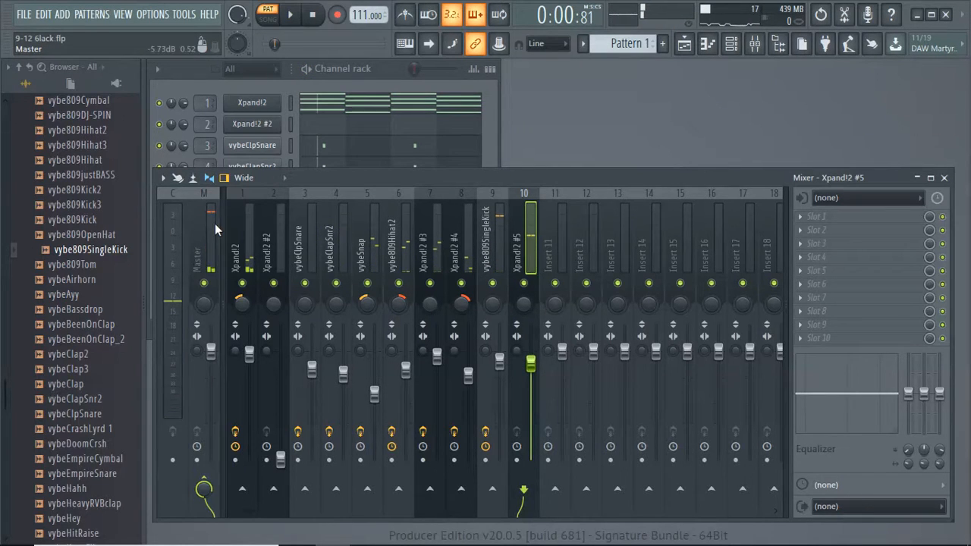
Step: Select the Master track and audition Pattern 1 to check the overall mix level
left_click(212, 230)
key("space")
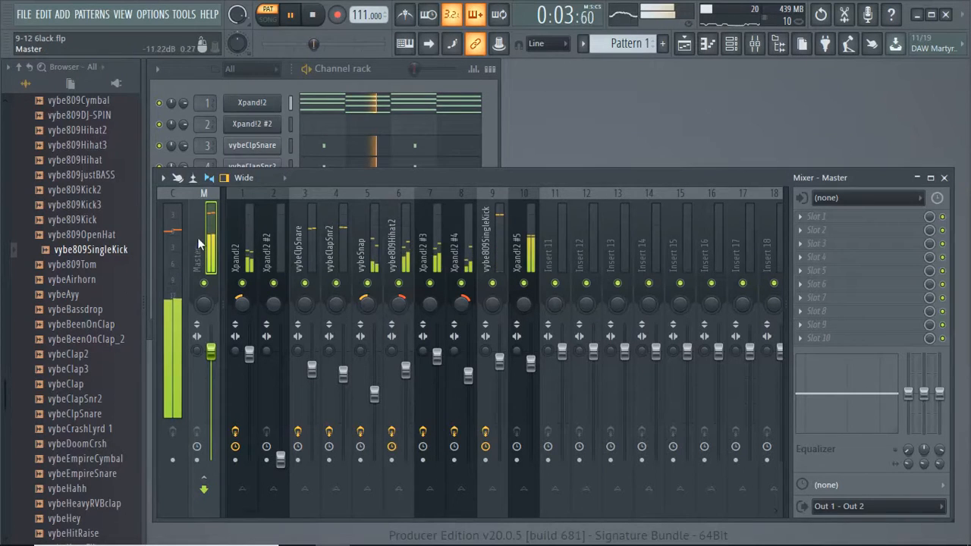
key("space")
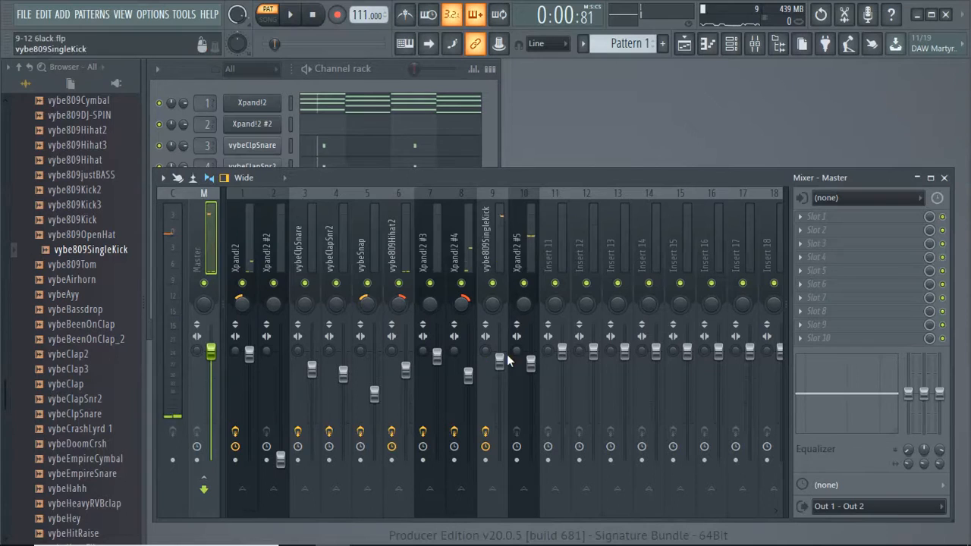
Step: Rebalance the vybe809SingleKick fader while Pattern 1 plays, and lower the Xpand!2 #5 fader slightly
key("space")
left_click_drag(499, 364, 499, 377)
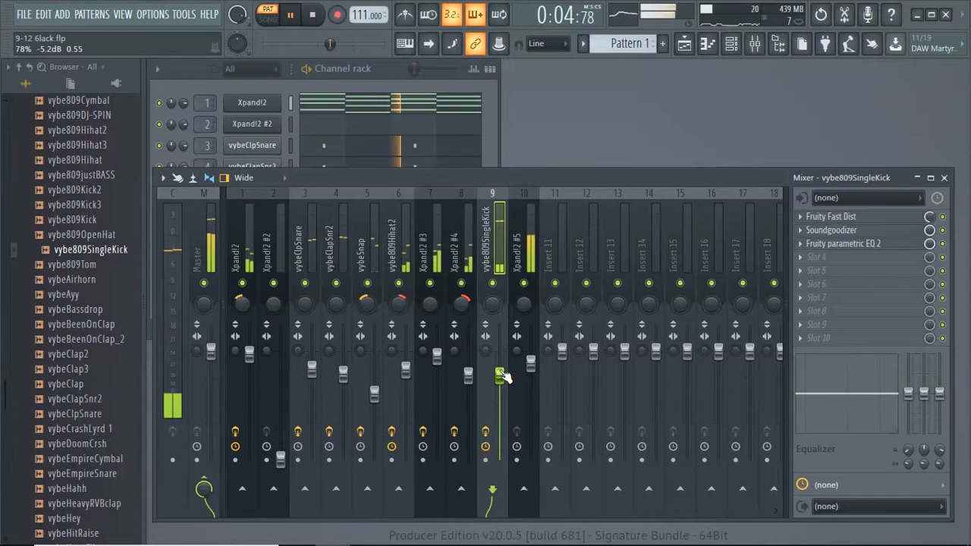
scroll(505, 377, "up", 3)
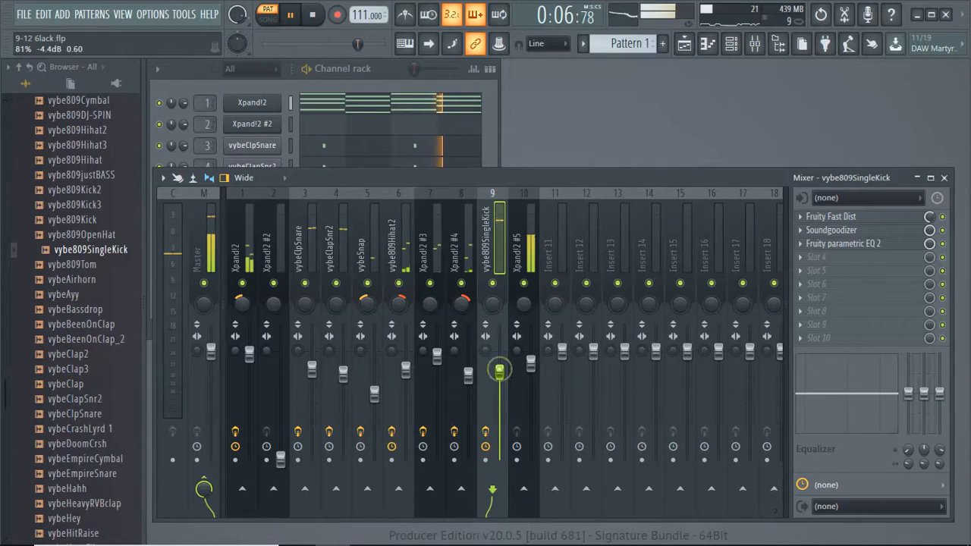
scroll(505, 377, "up", 2)
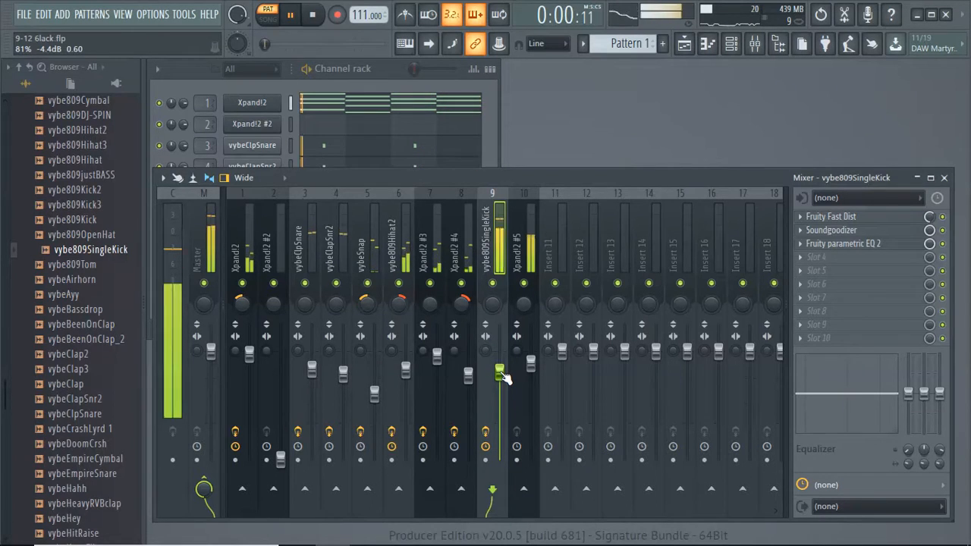
scroll(504, 378, "down", 2)
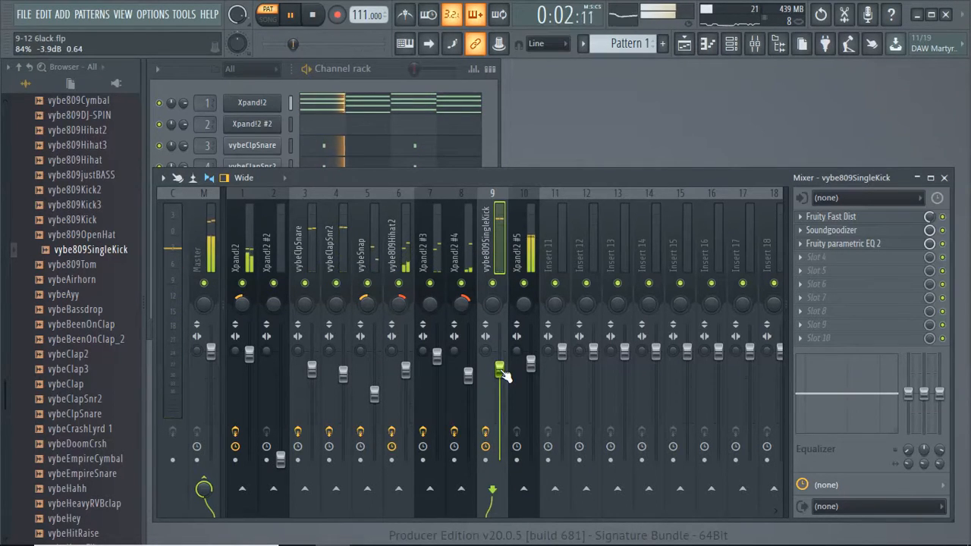
scroll(503, 373, "down", 3)
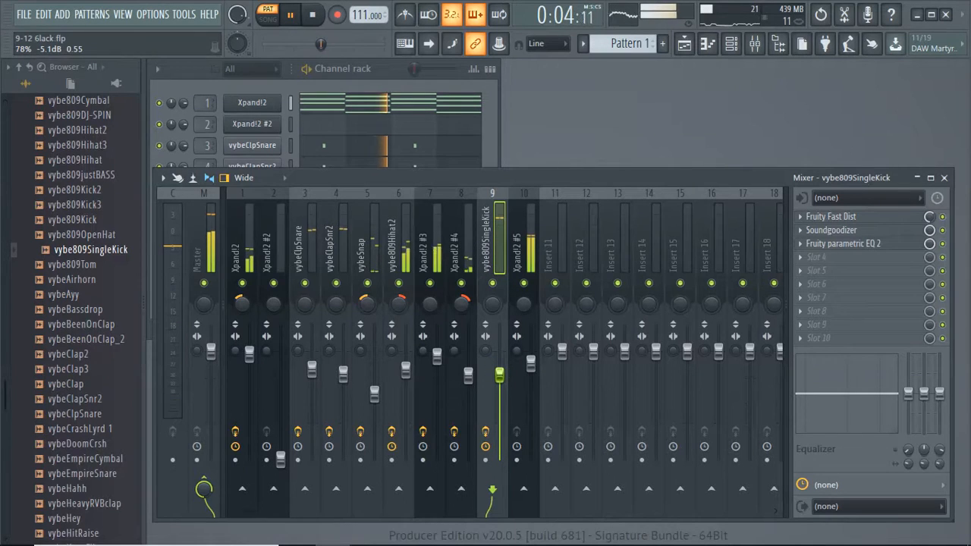
scroll(503, 378, "up", 2)
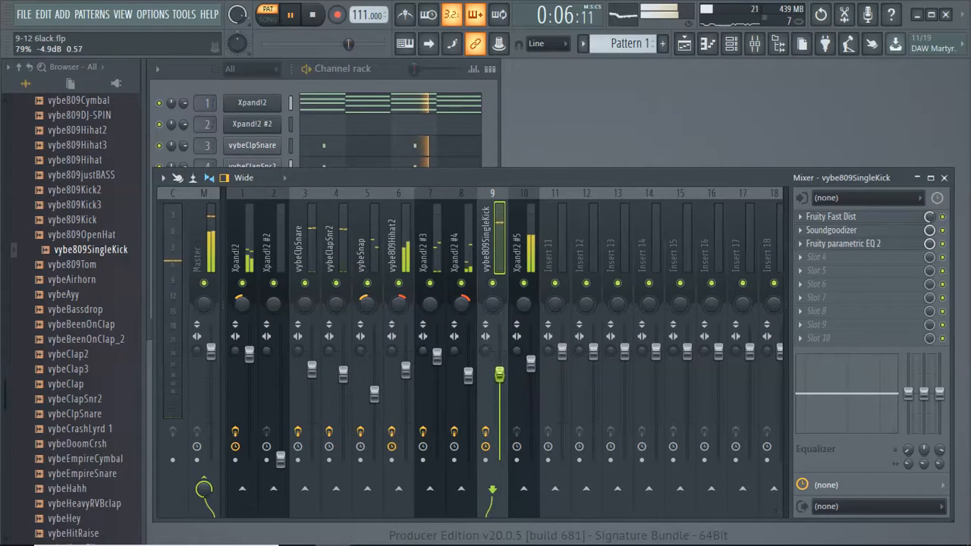
mouse_move(523, 365)
left_mouse_down()
mouse_move(501, 372)
mouse_move(501, 358)
mouse_move(501, 368)
mouse_move(534, 367)
left_mouse_up()
key("space")
Step: Add Fruity soft clipper to slot 4 of vybe809SingleKick, audition it, and set the kick's fader to about 92% (-1.9 dB)
left_click(501, 240)
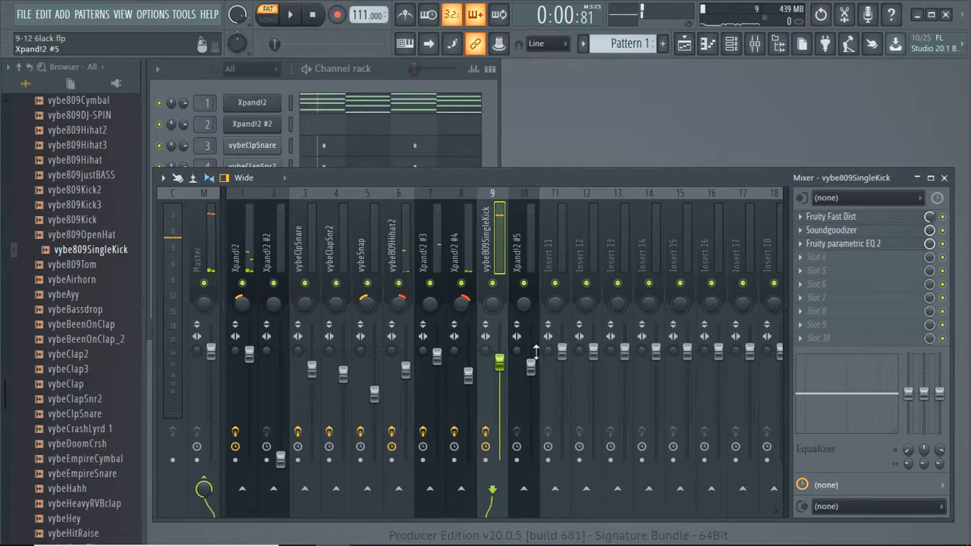
left_click(827, 259)
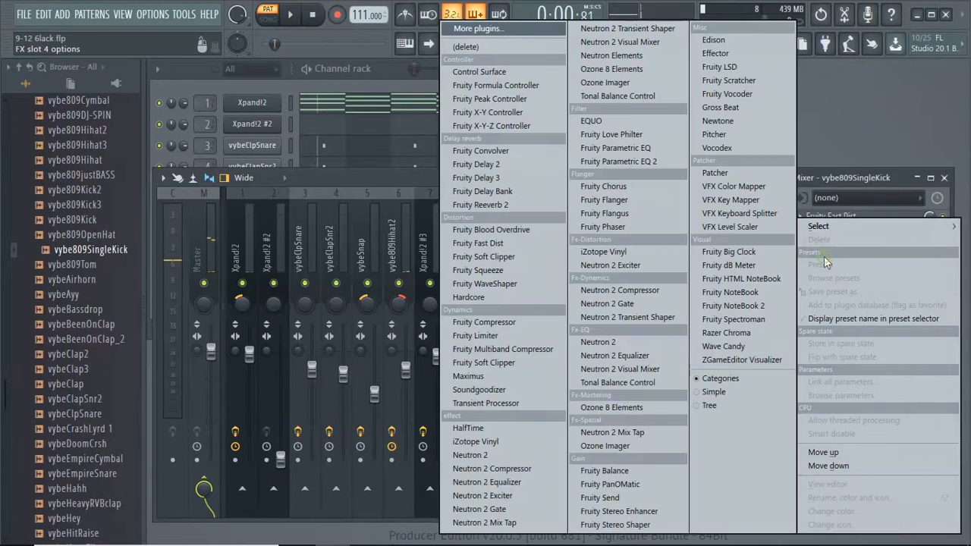
left_click(516, 368)
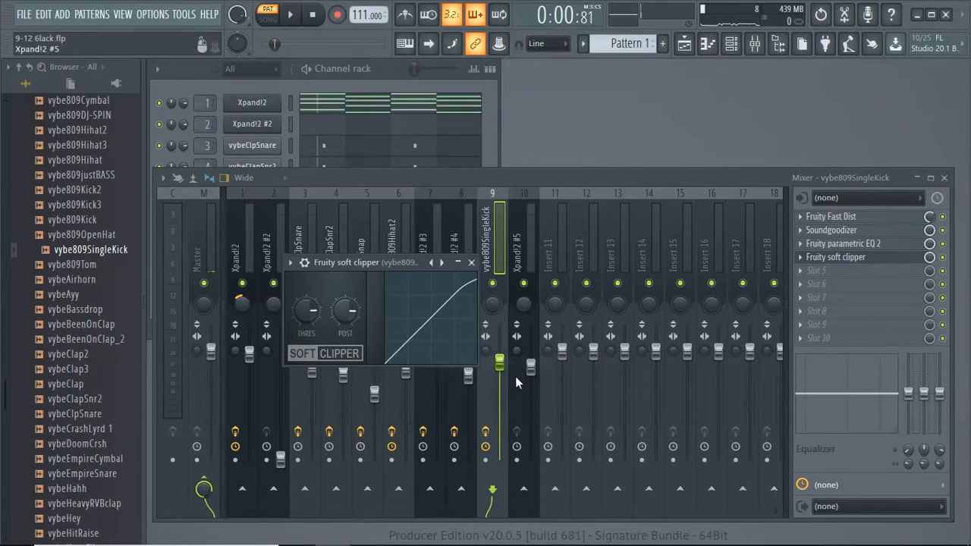
key("space")
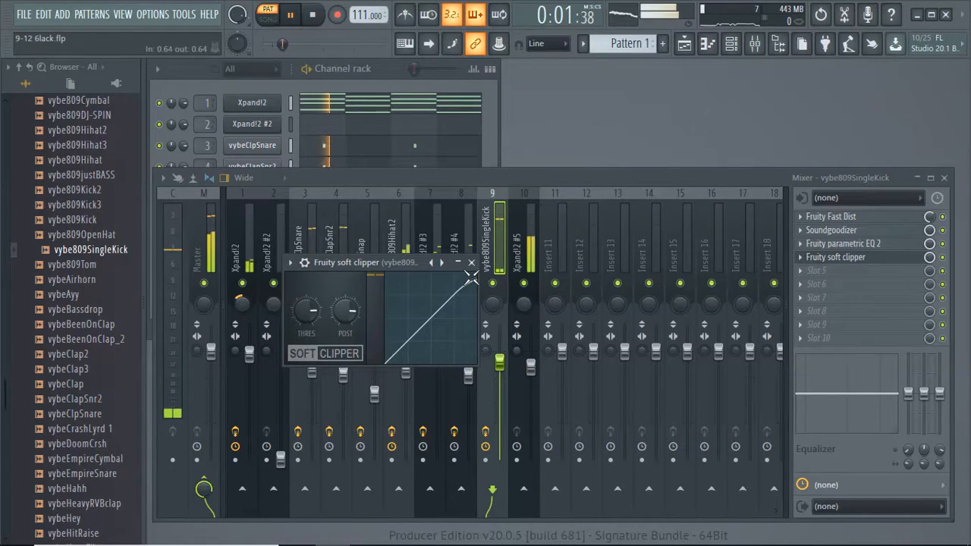
left_click(472, 263)
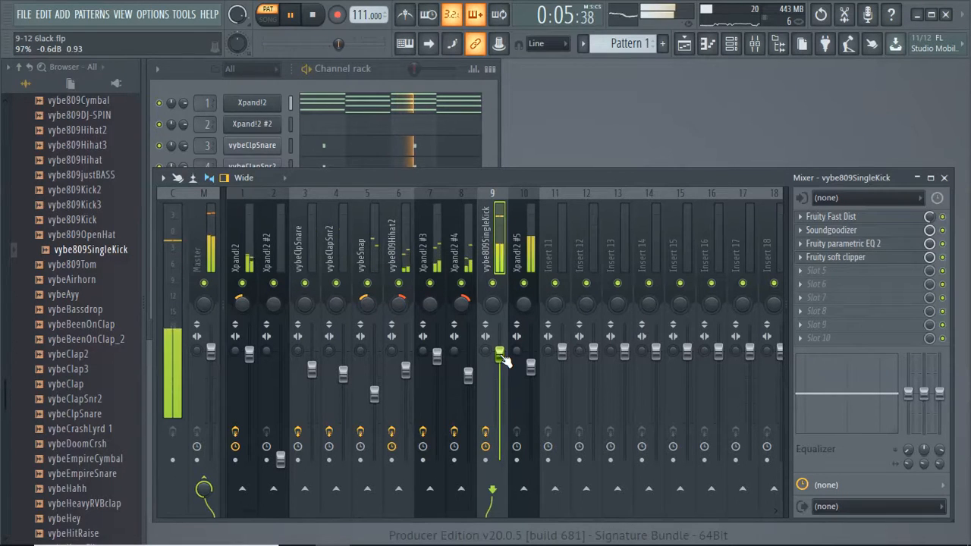
left_click_drag(499, 355, 504, 367)
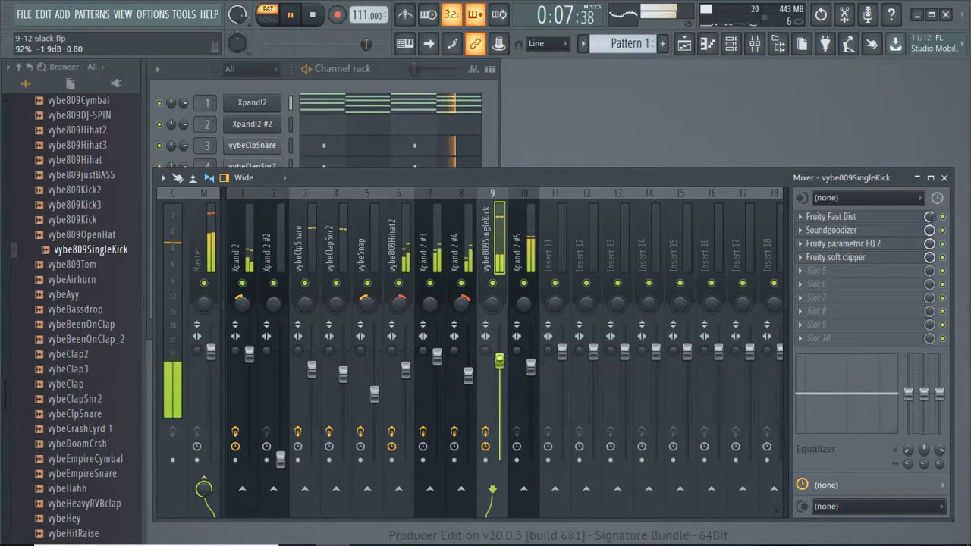
Step: Add Fruity parametric EQ 2 to slot 1 of Xpand!2 #5 and examine the track's frequency spectrum while Pattern 1 plays
left_click(527, 258)
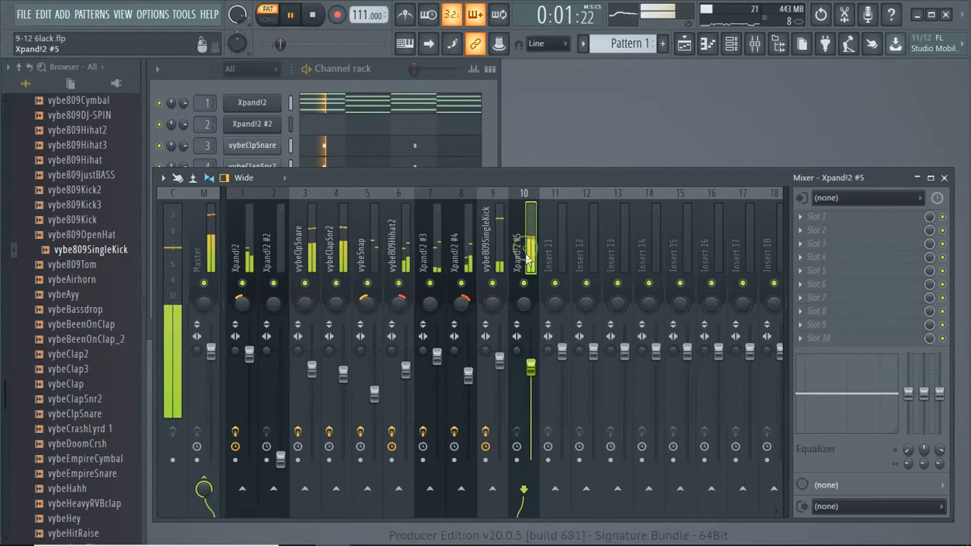
left_click(880, 219)
left_click(619, 161)
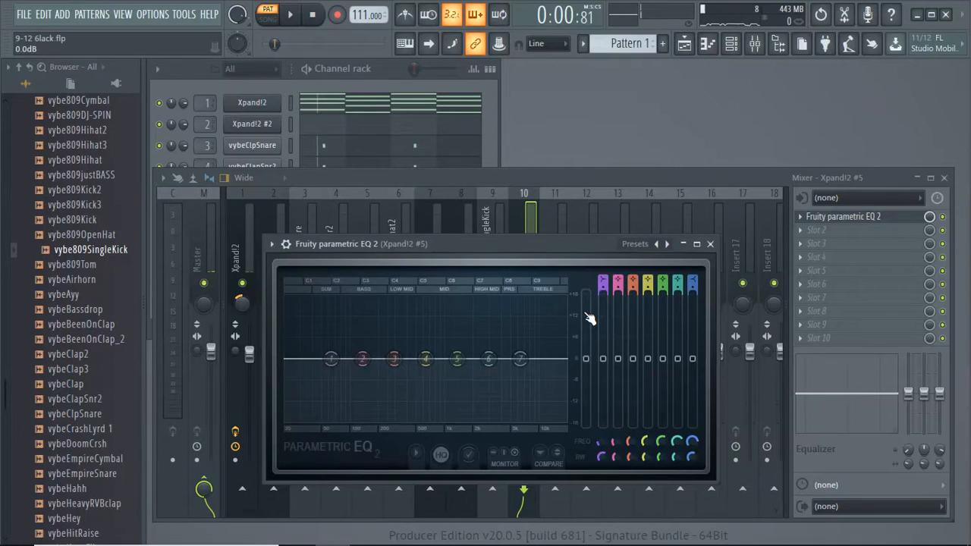
key("space")
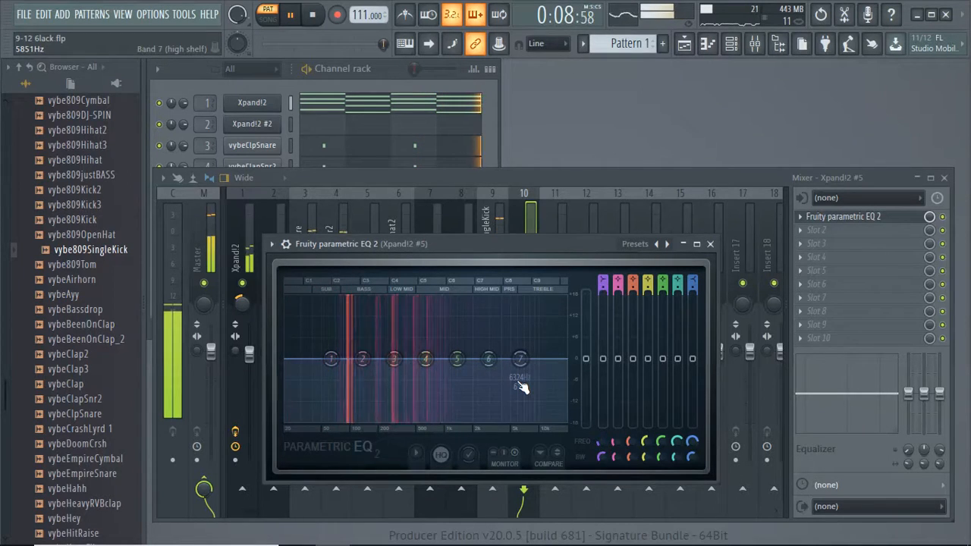
key("space")
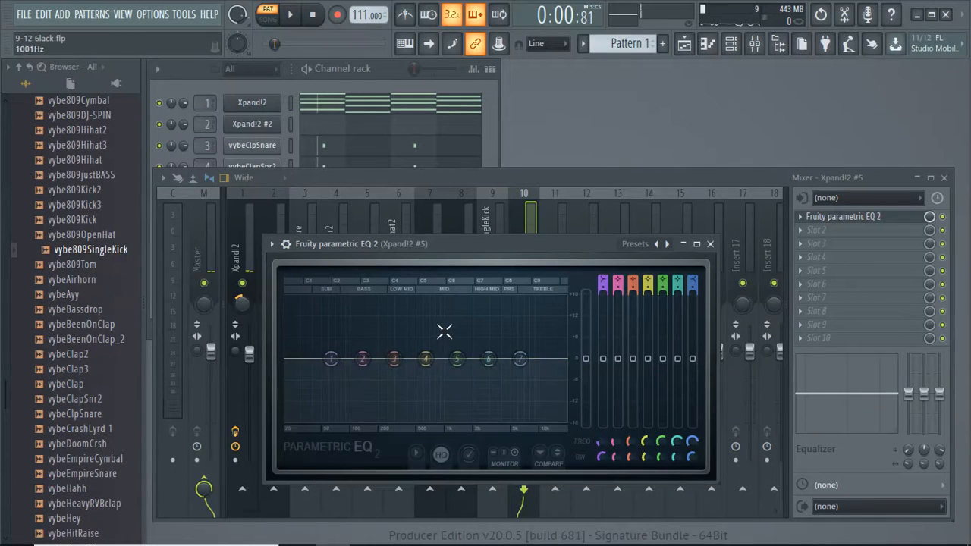
key("space")
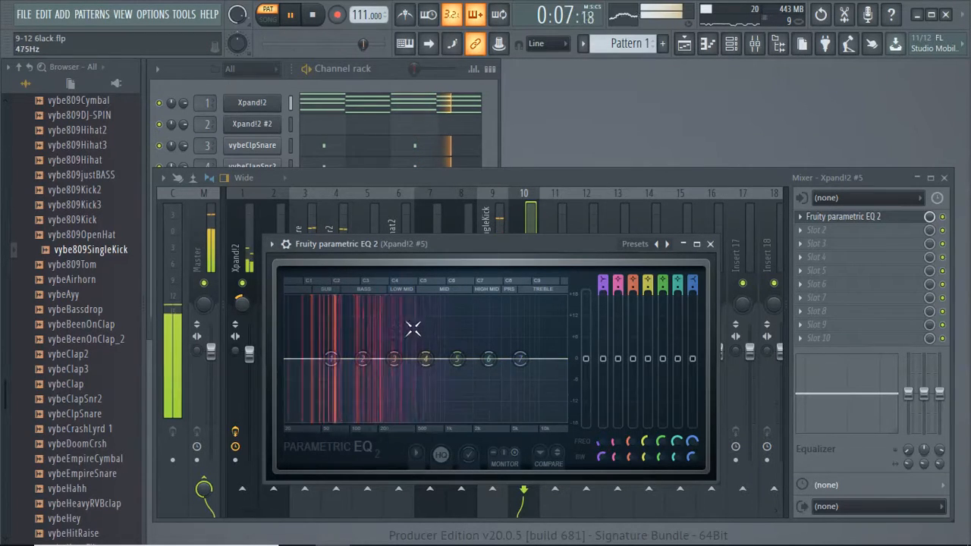
key("space")
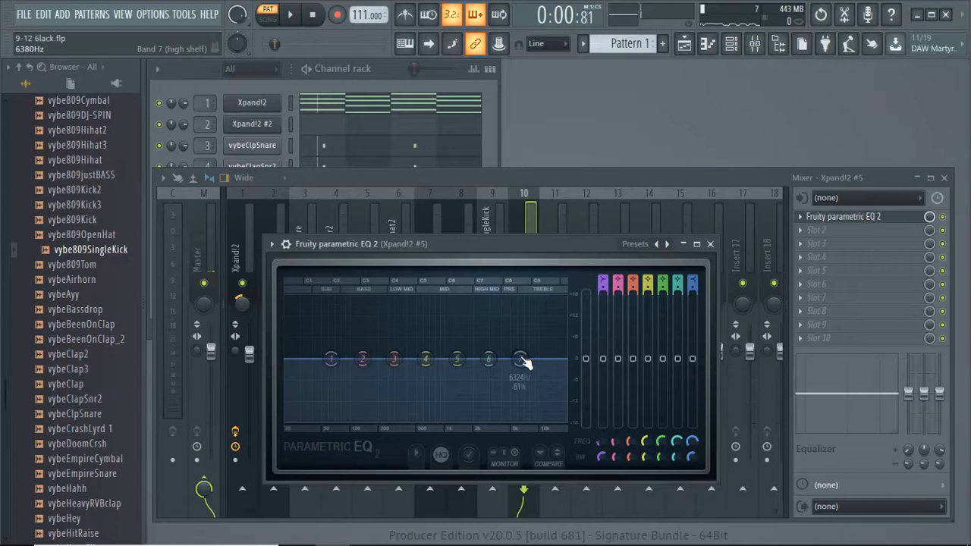
Step: Pull band 7's high shelf on Xpand!2 #5 down to its minimum at slightly below 1.9 kHz, auditioning the cut
left_click_drag(521, 359, 470, 418)
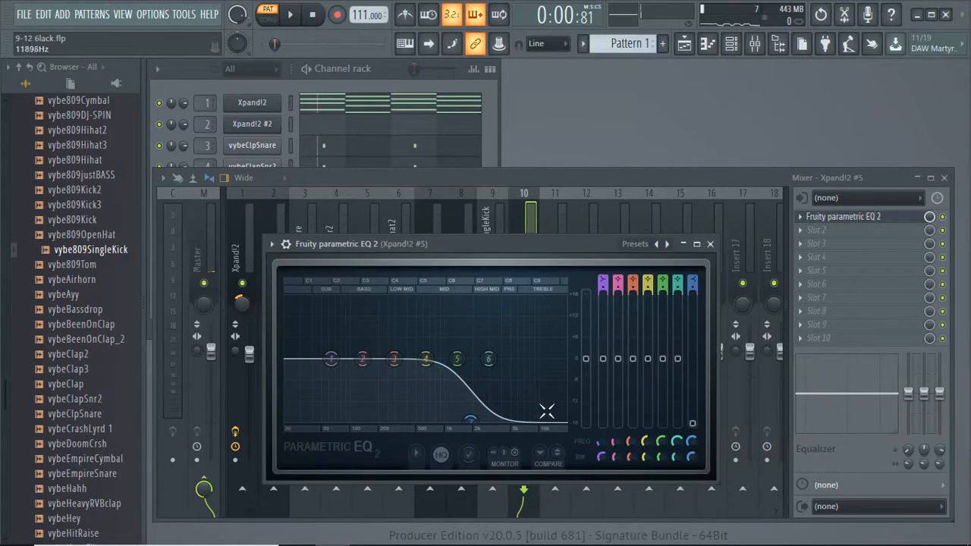
key("space")
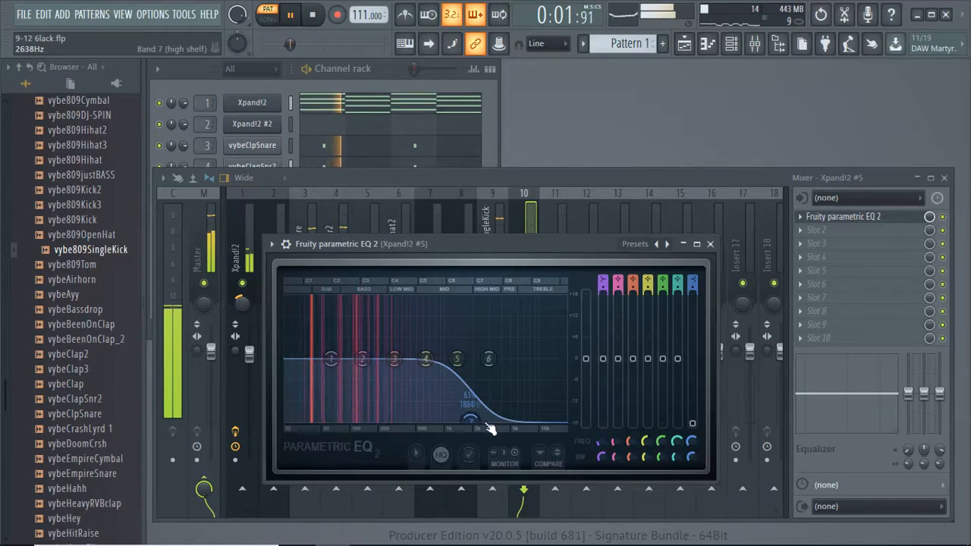
key("space")
mouse_move(482, 429)
left_mouse_down()
mouse_move(496, 407)
mouse_move(472, 425)
mouse_move(527, 412)
mouse_move(471, 430)
left_mouse_up()
key("space")
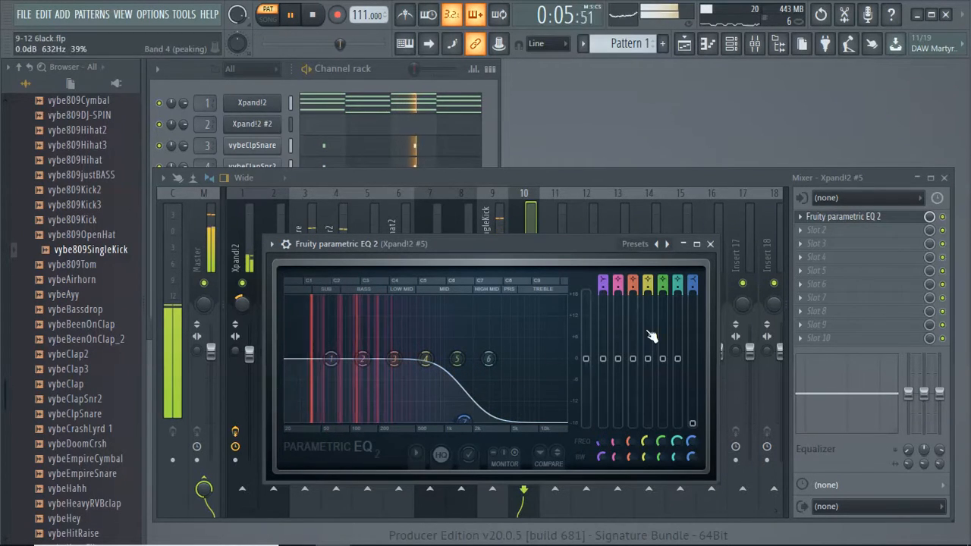
Step: Close the equalizer and raise the Xpand!2 #5 fader to about 92% (-1.8 dB) while Pattern 1 plays, and stop playback
left_click(711, 244)
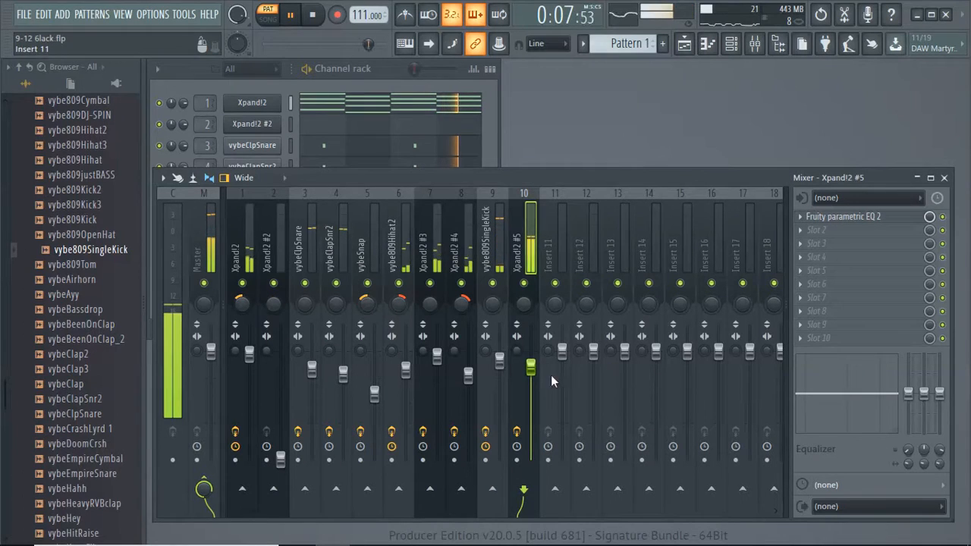
left_click(530, 368)
left_click_drag(528, 368, 531, 365)
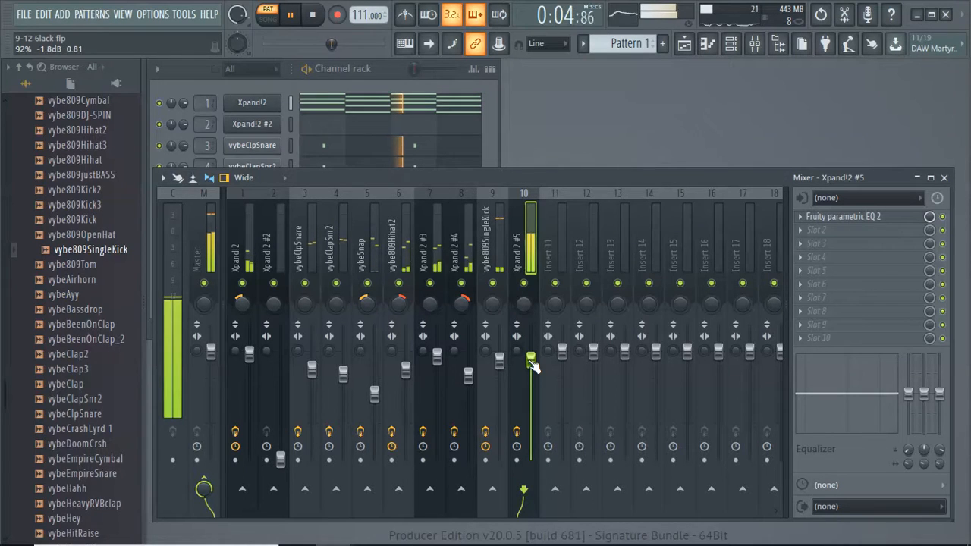
key("space")
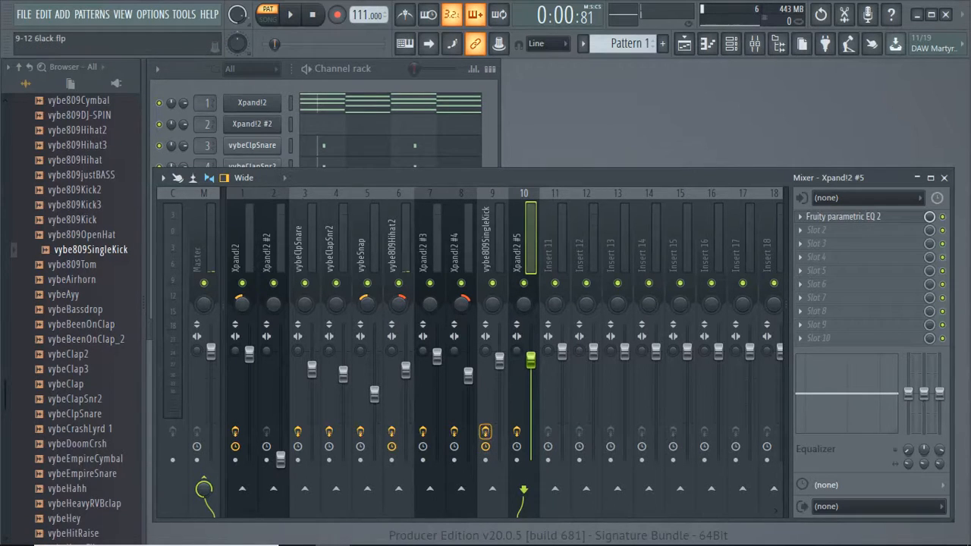
left_click(472, 534)
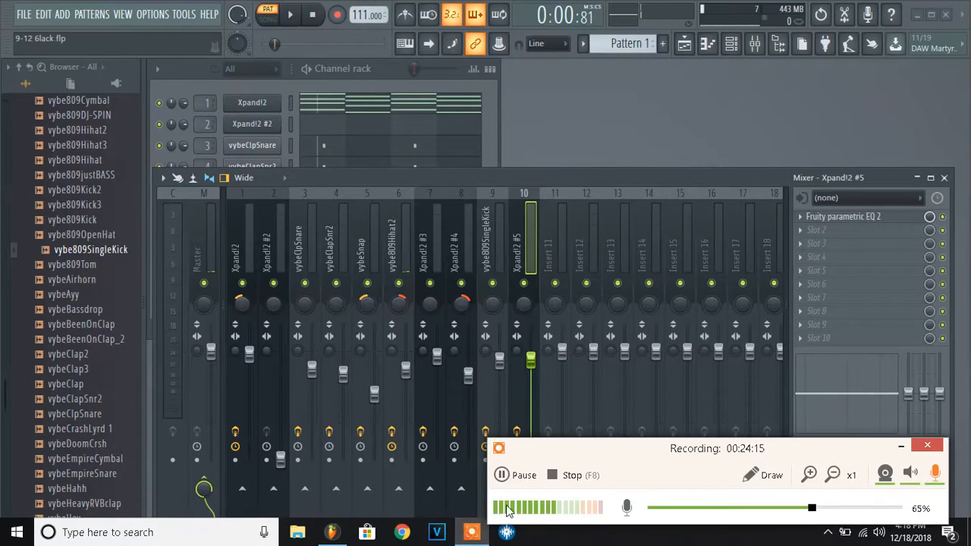